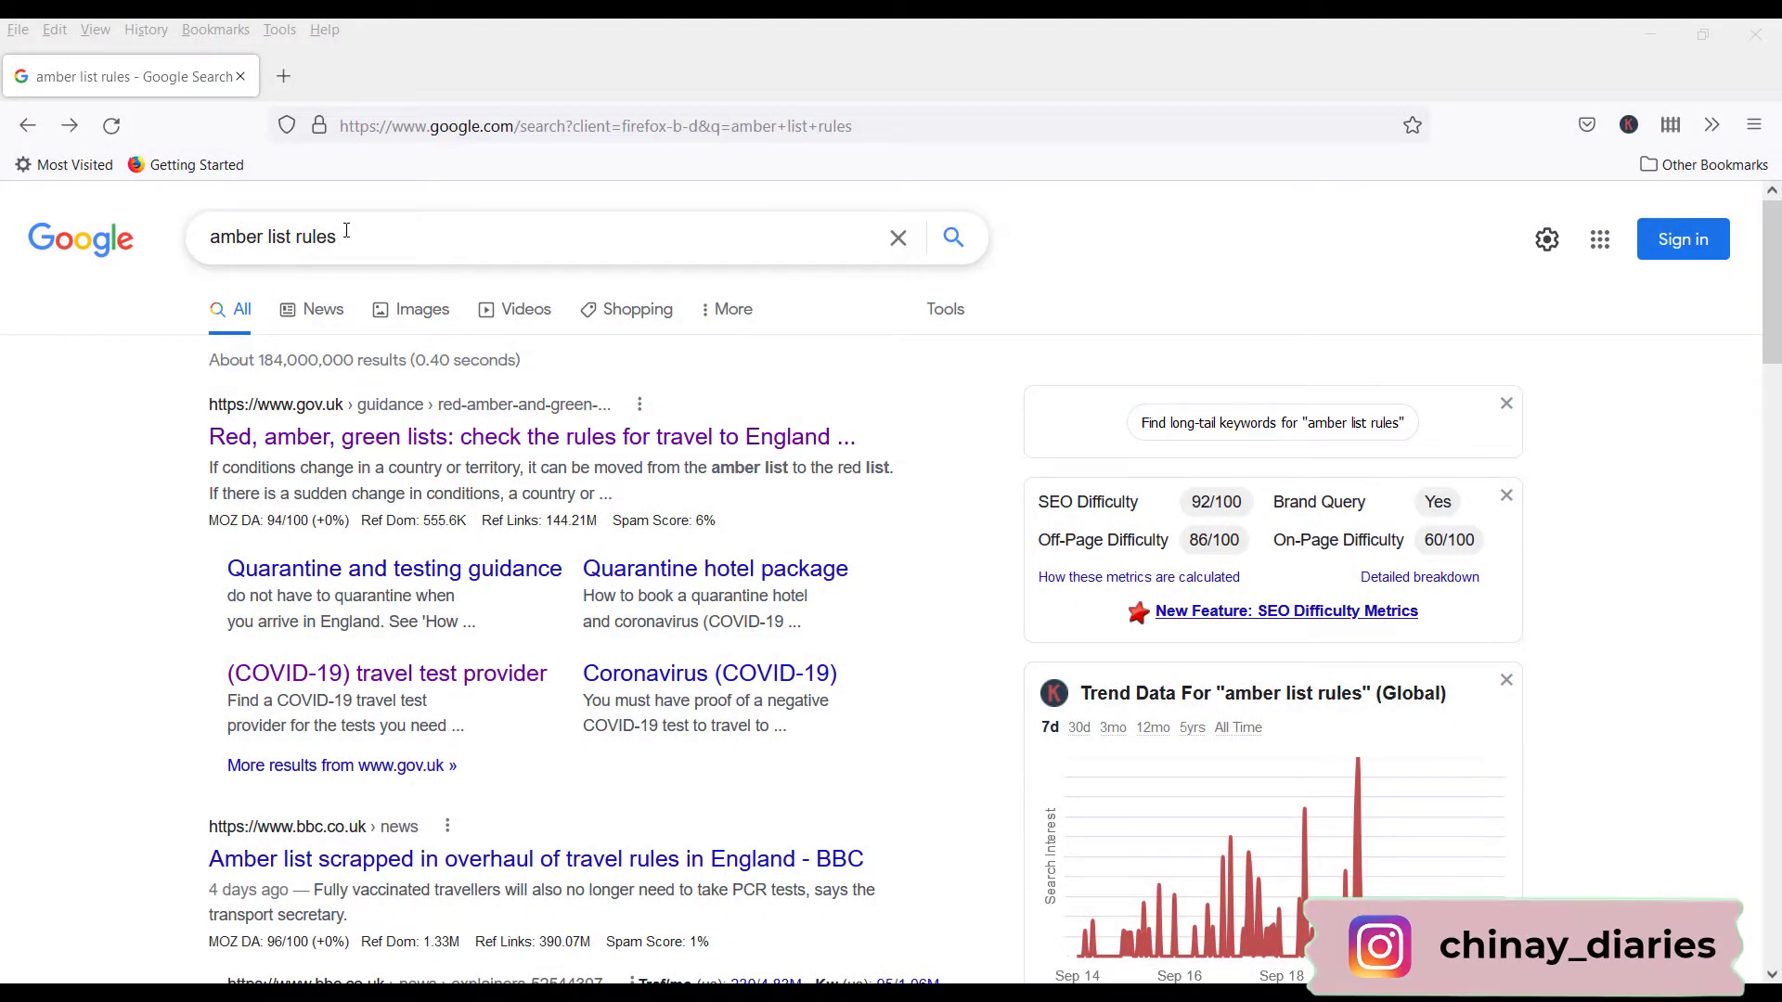
Open the GOV.UK red, amber and green travel rules page and scroll through it
click(336, 437)
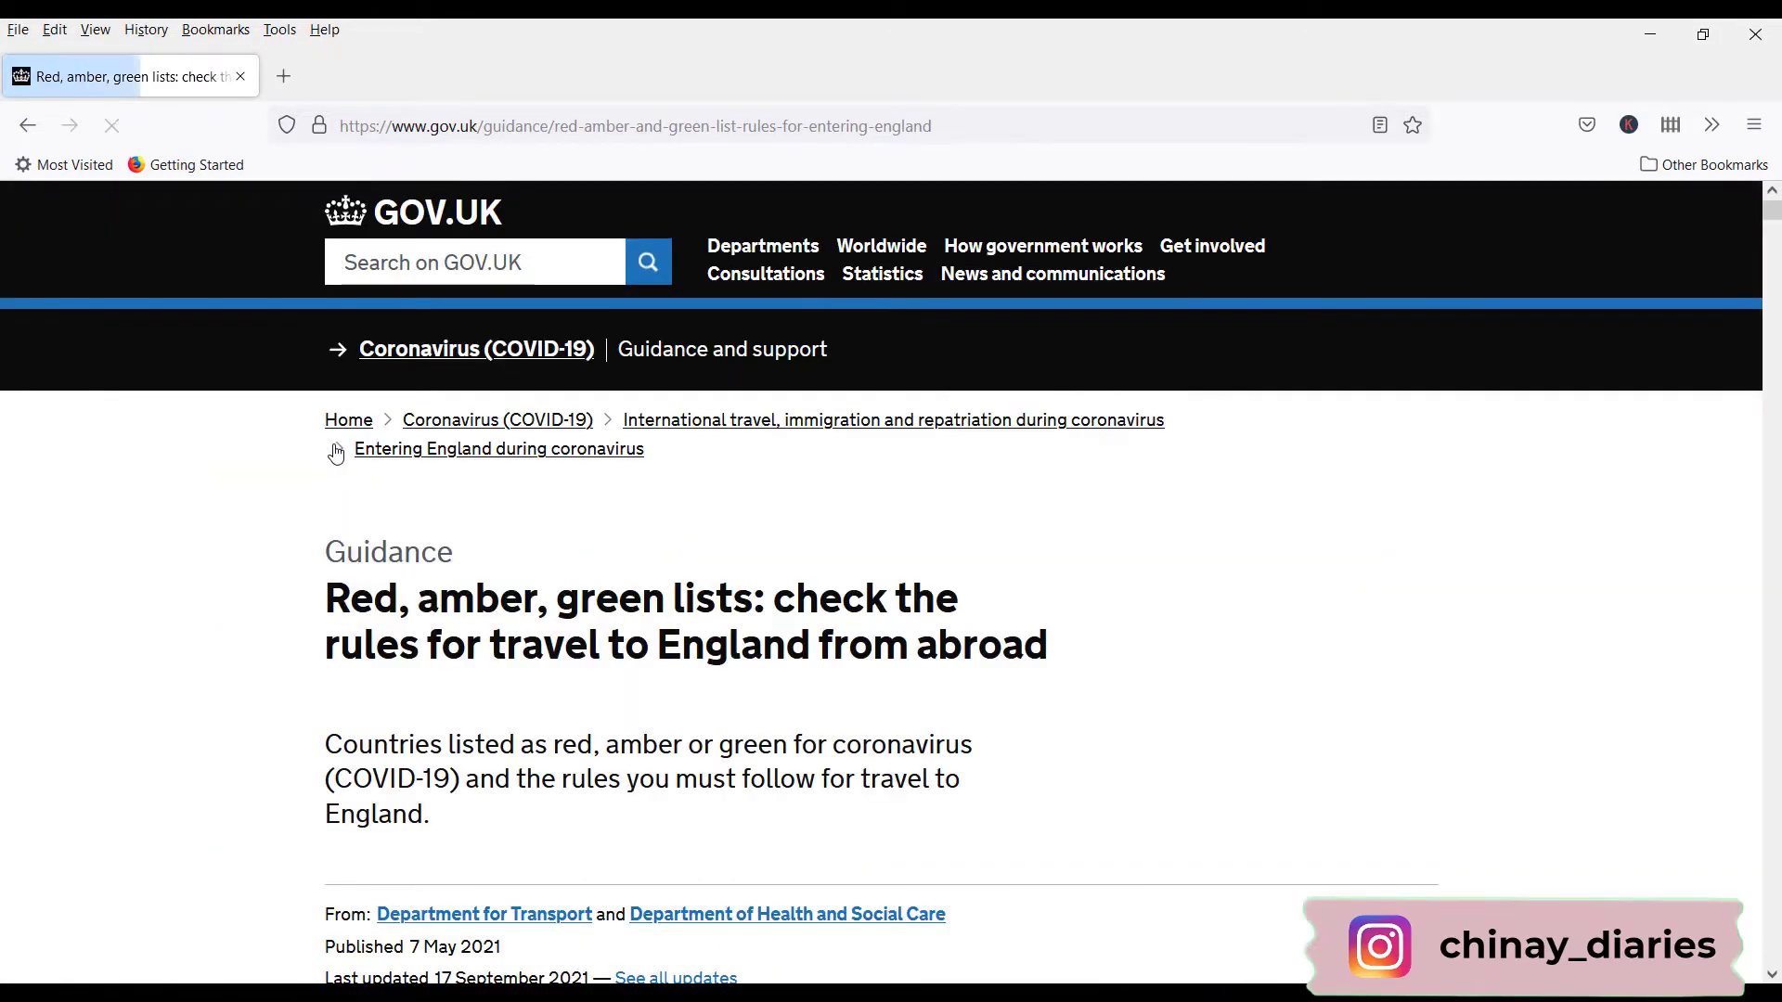
scroll(336, 452, down, 3)
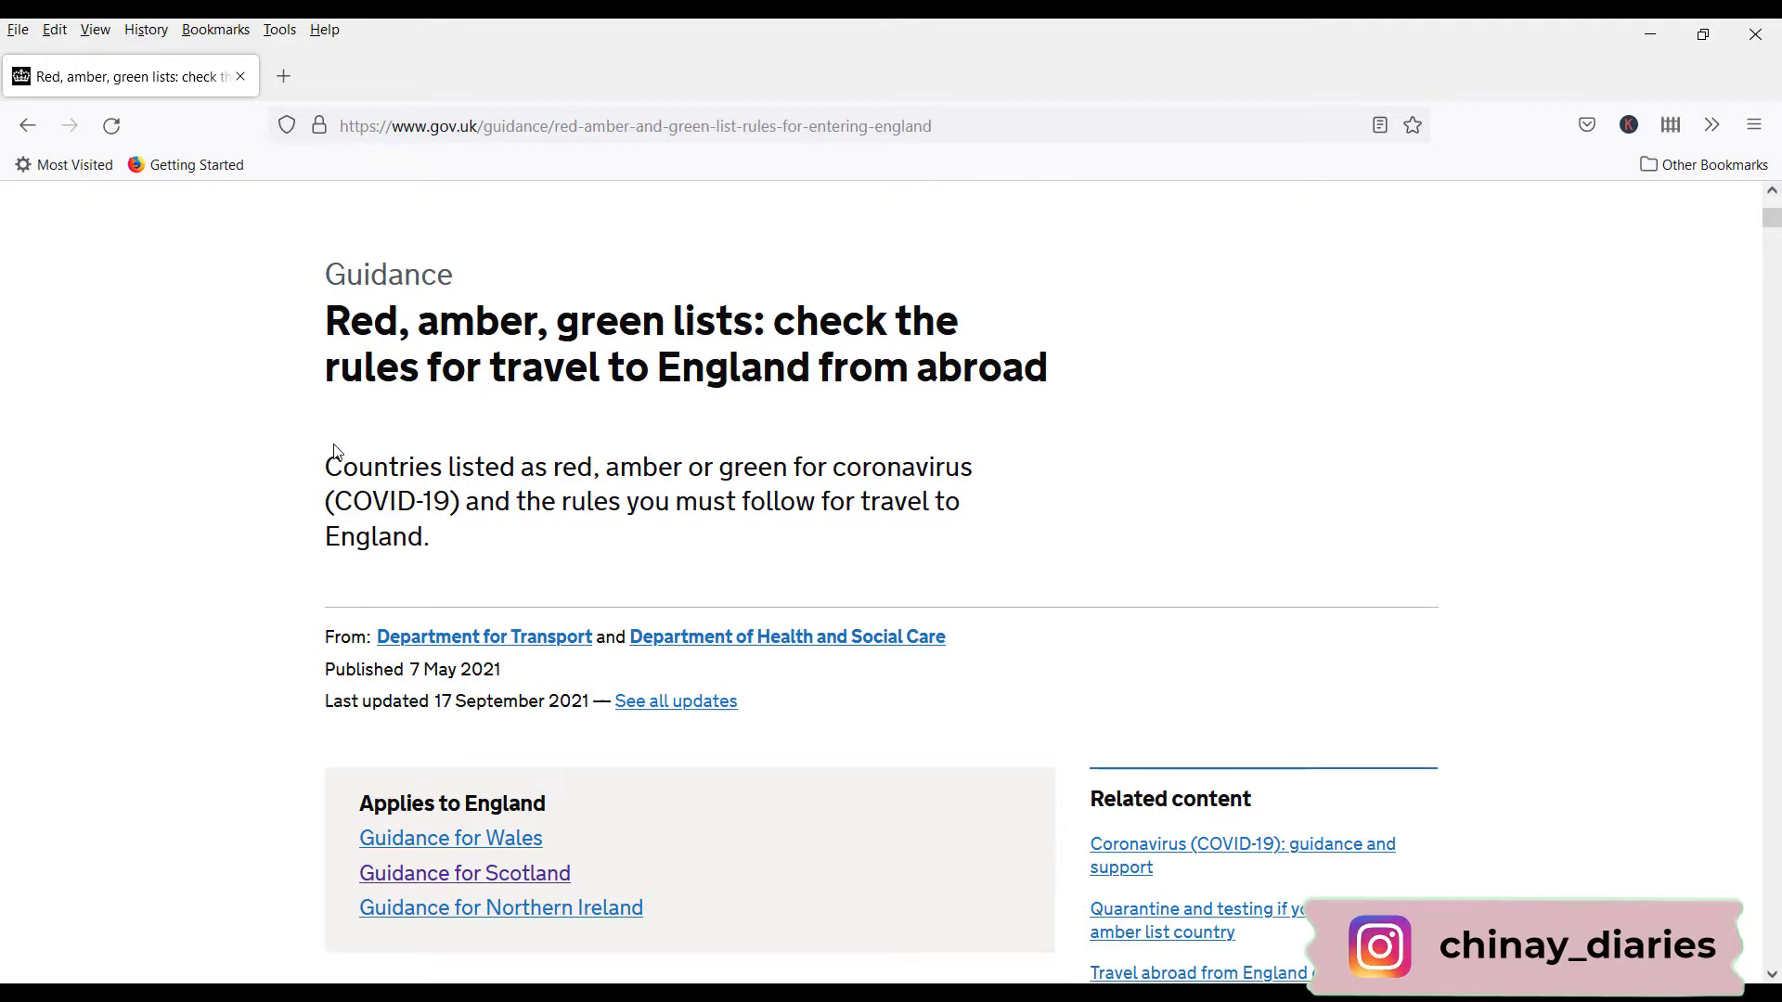
scroll(336, 452, down, 2)
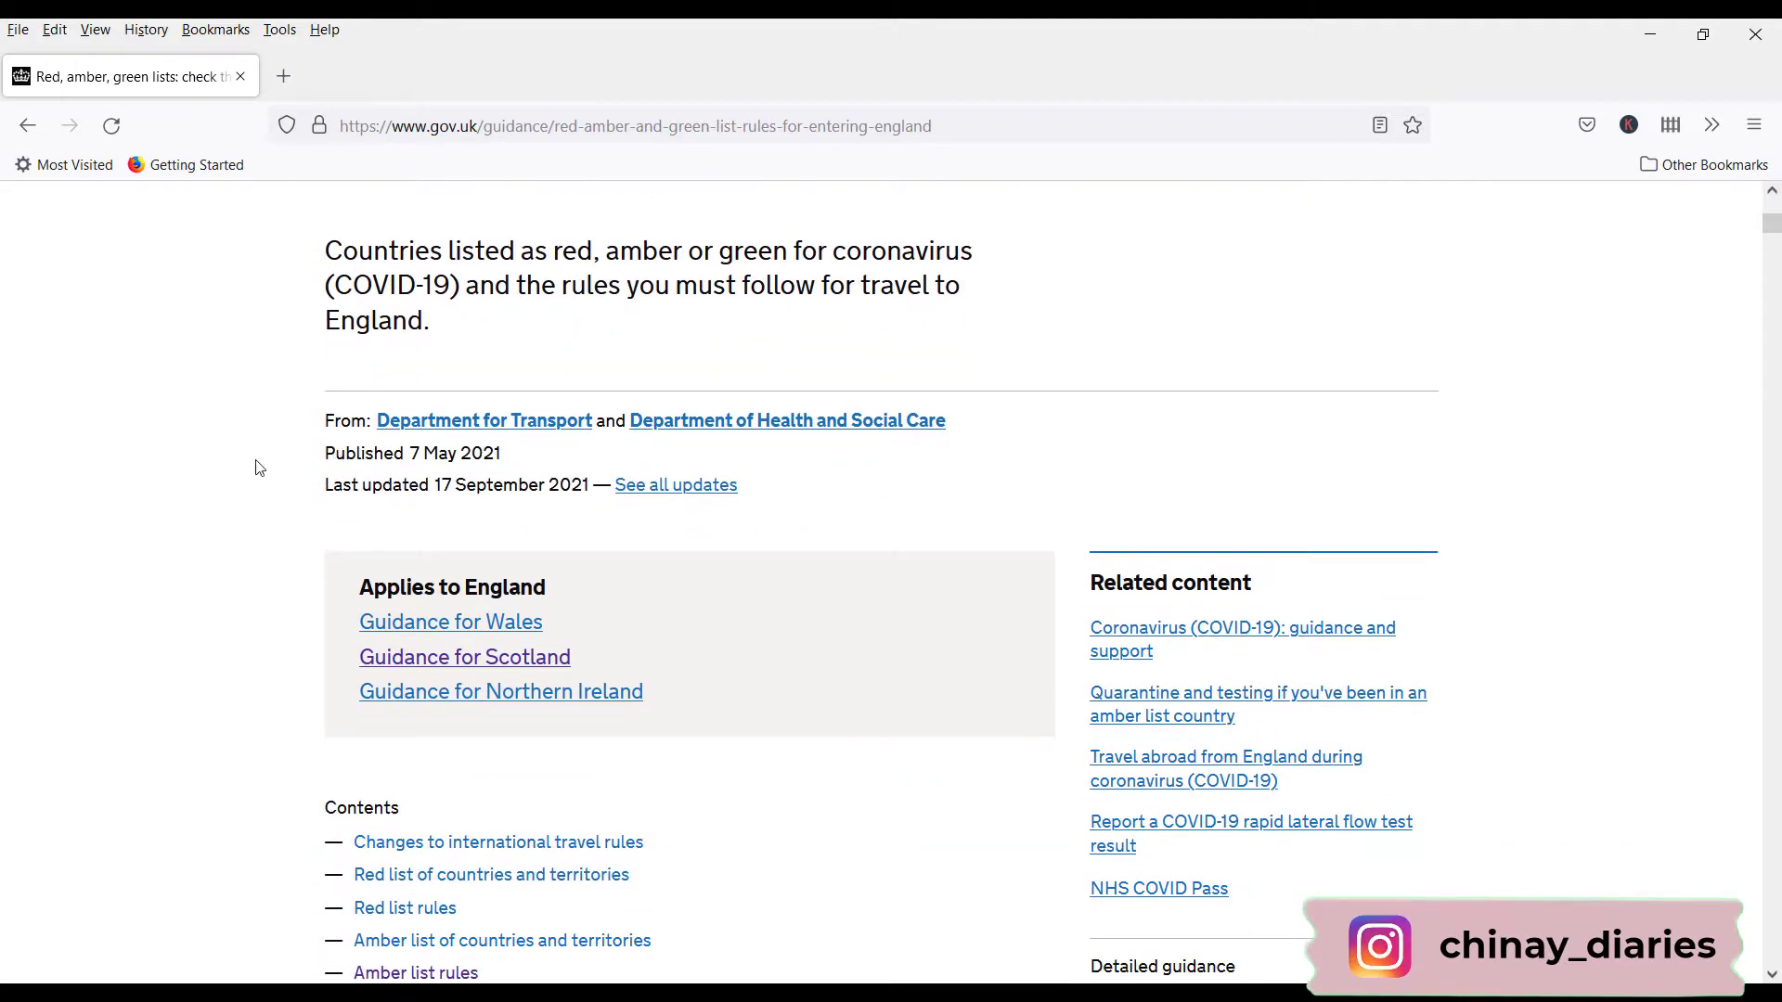
scroll(230, 482, down, 1)
scroll(229, 482, down, 1)
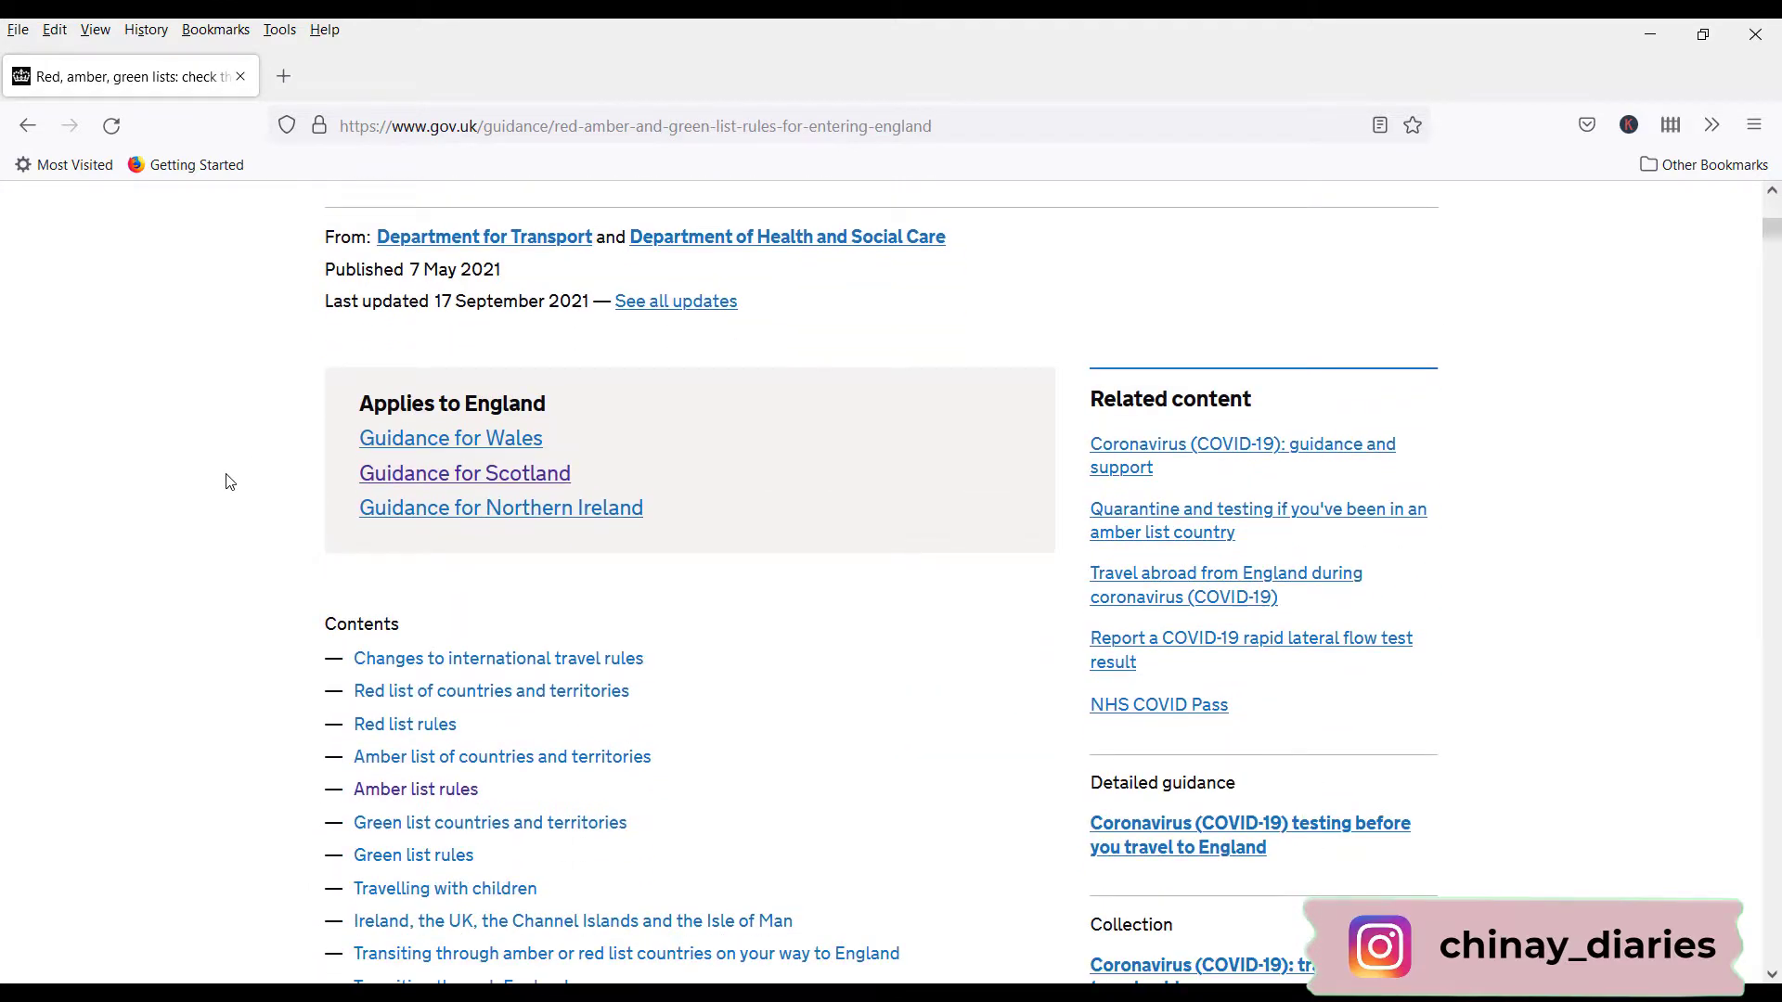
Open Scotland's travel guidance and highlight the PCR test requirement for green list arrivals
click(497, 476)
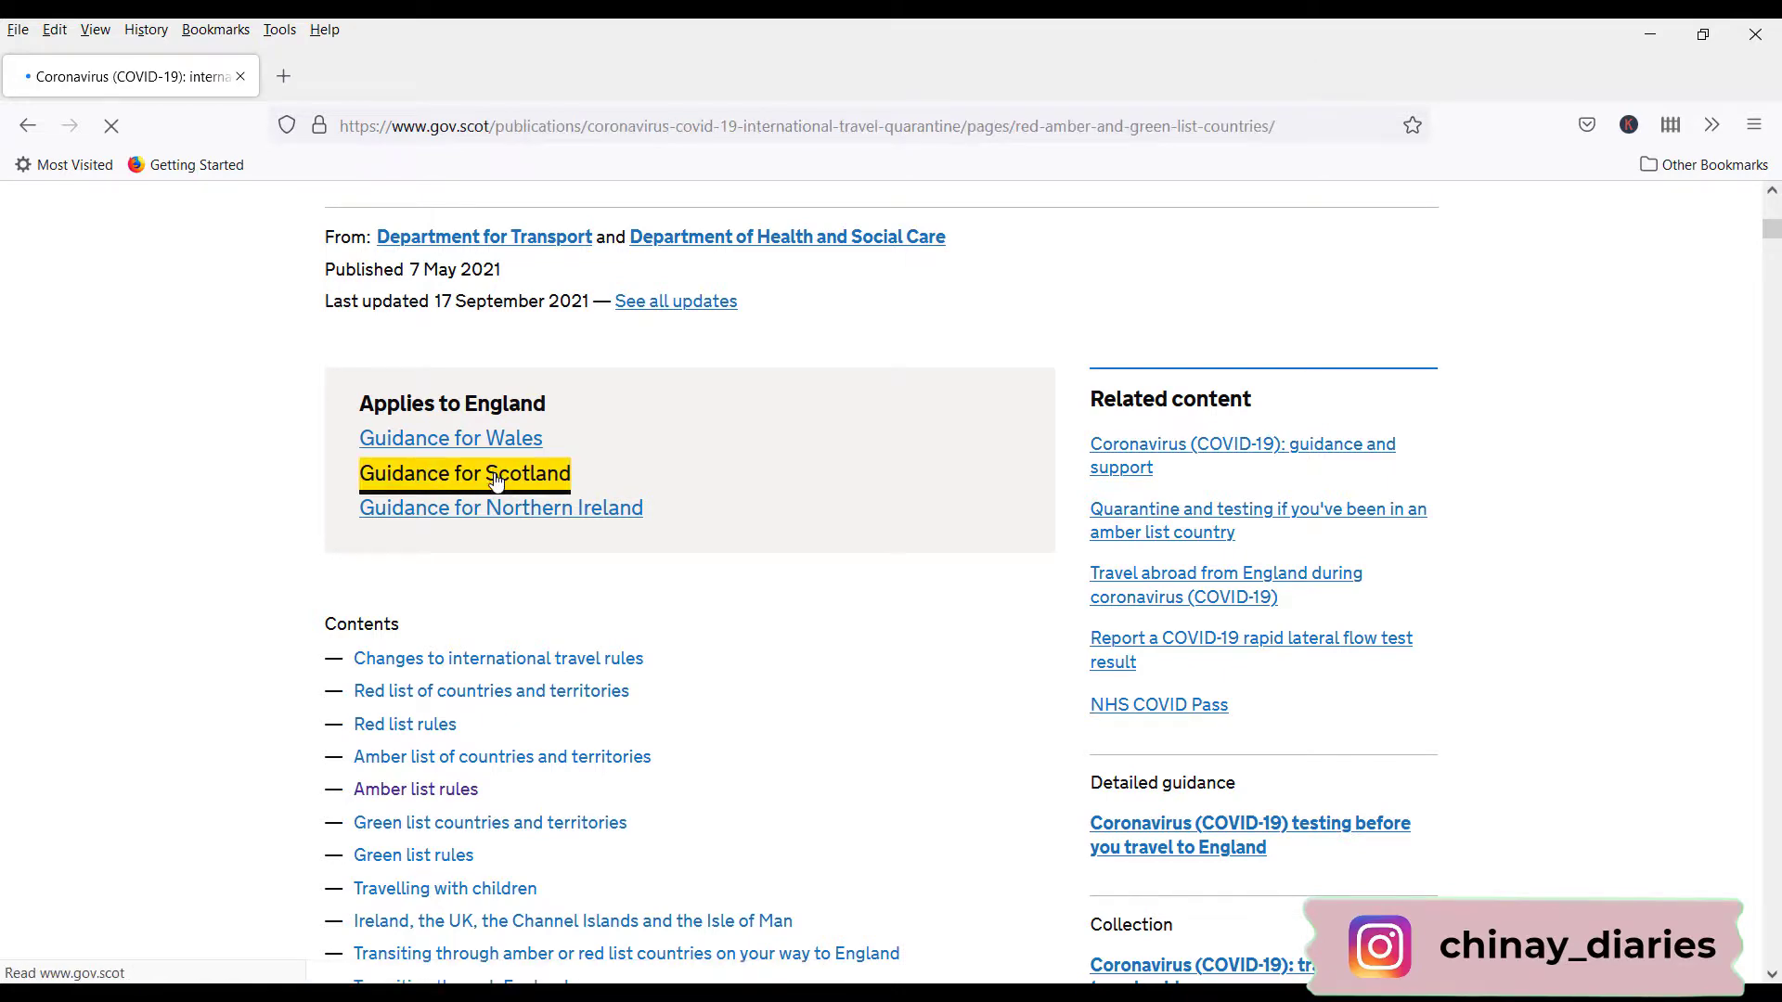
scroll(594, 520, down, 1)
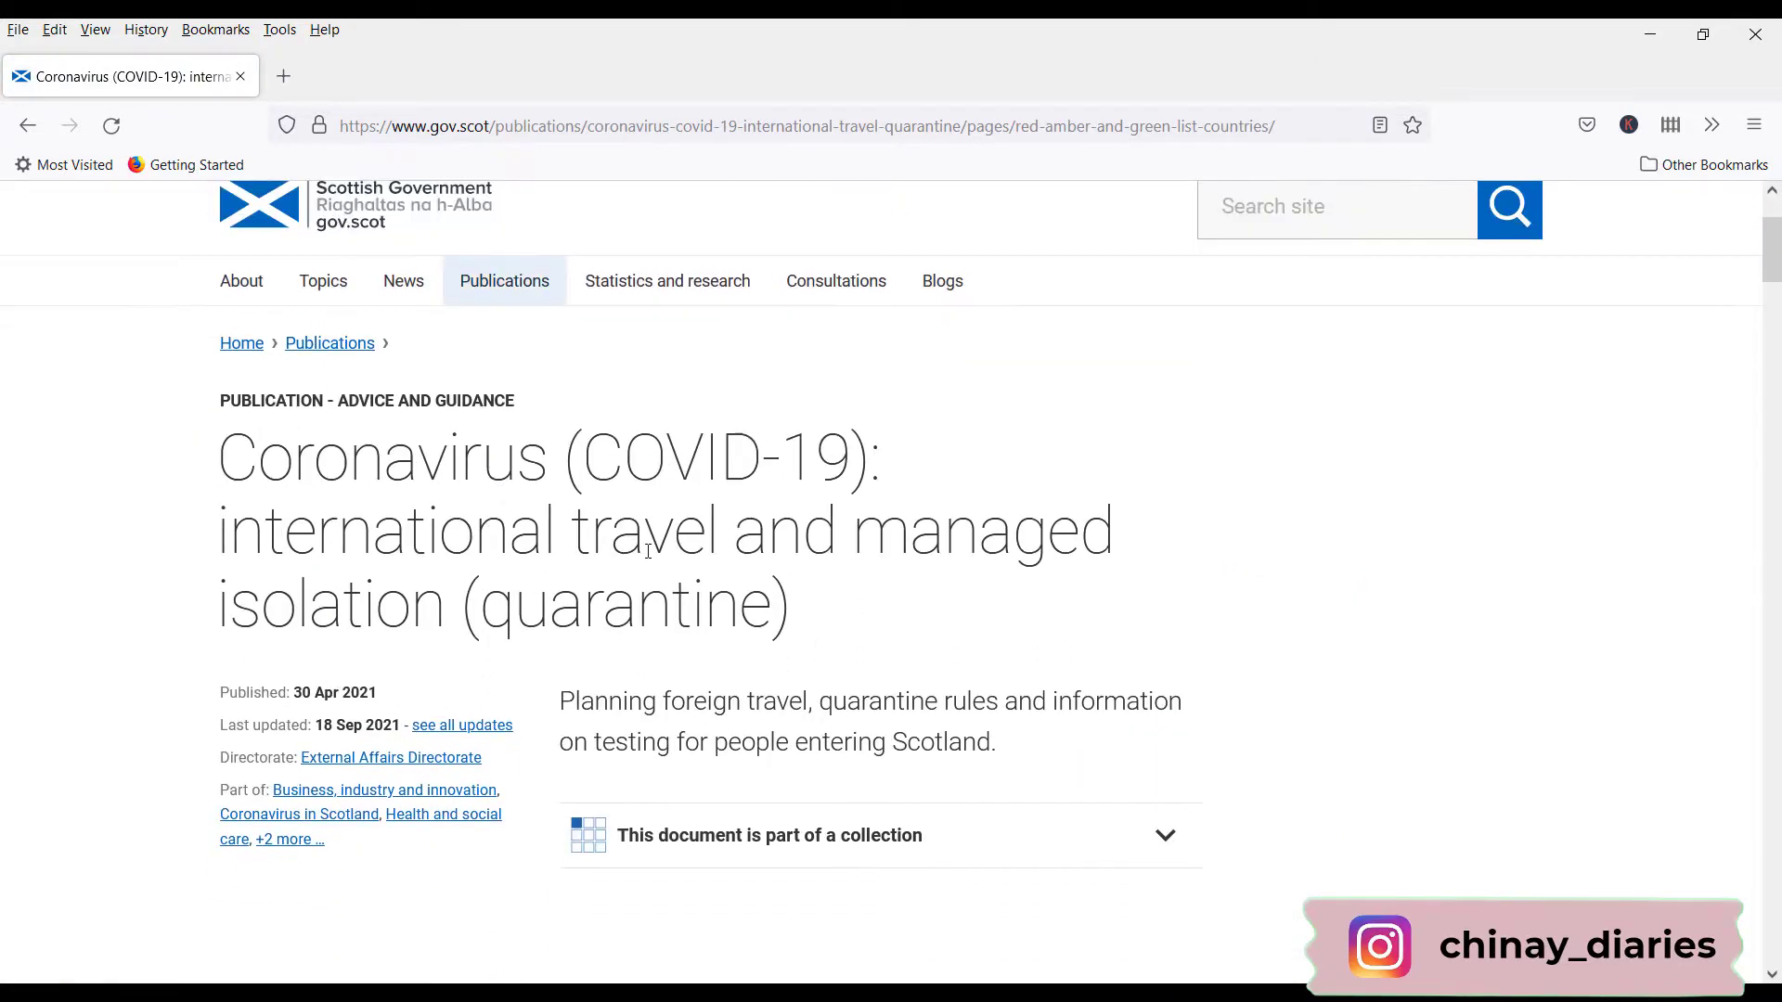
scroll(647, 551, down, 10)
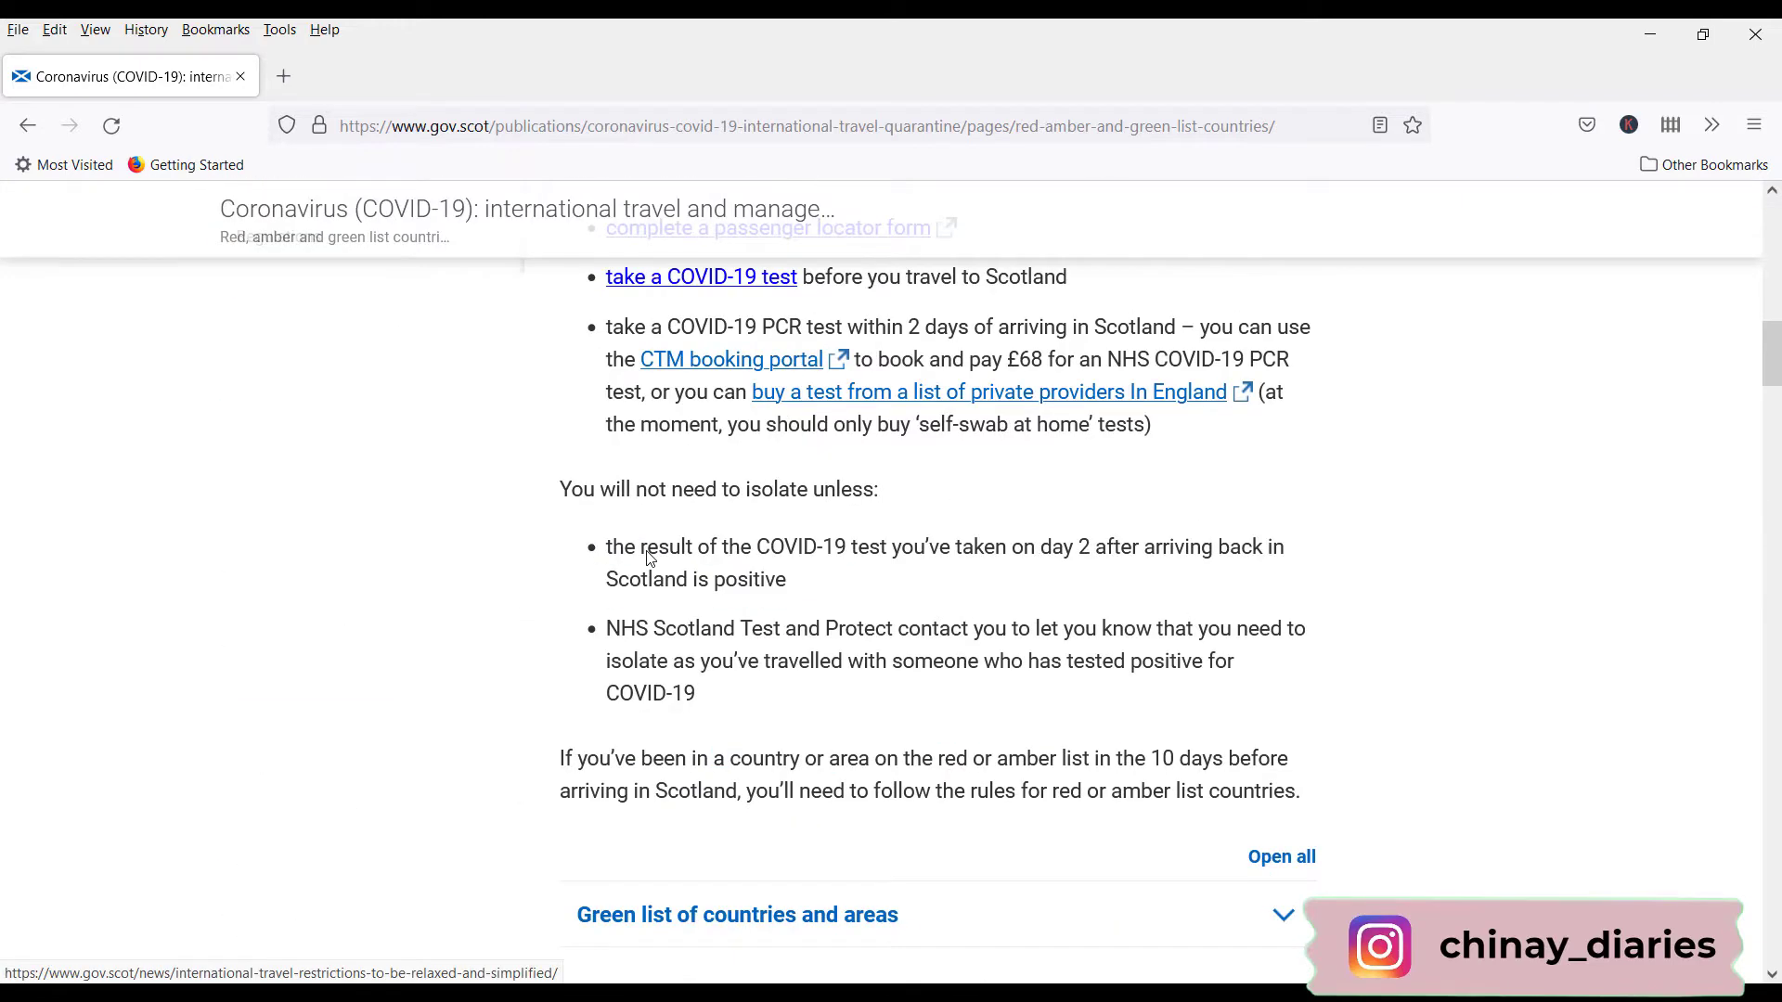
scroll(647, 551, up, 3)
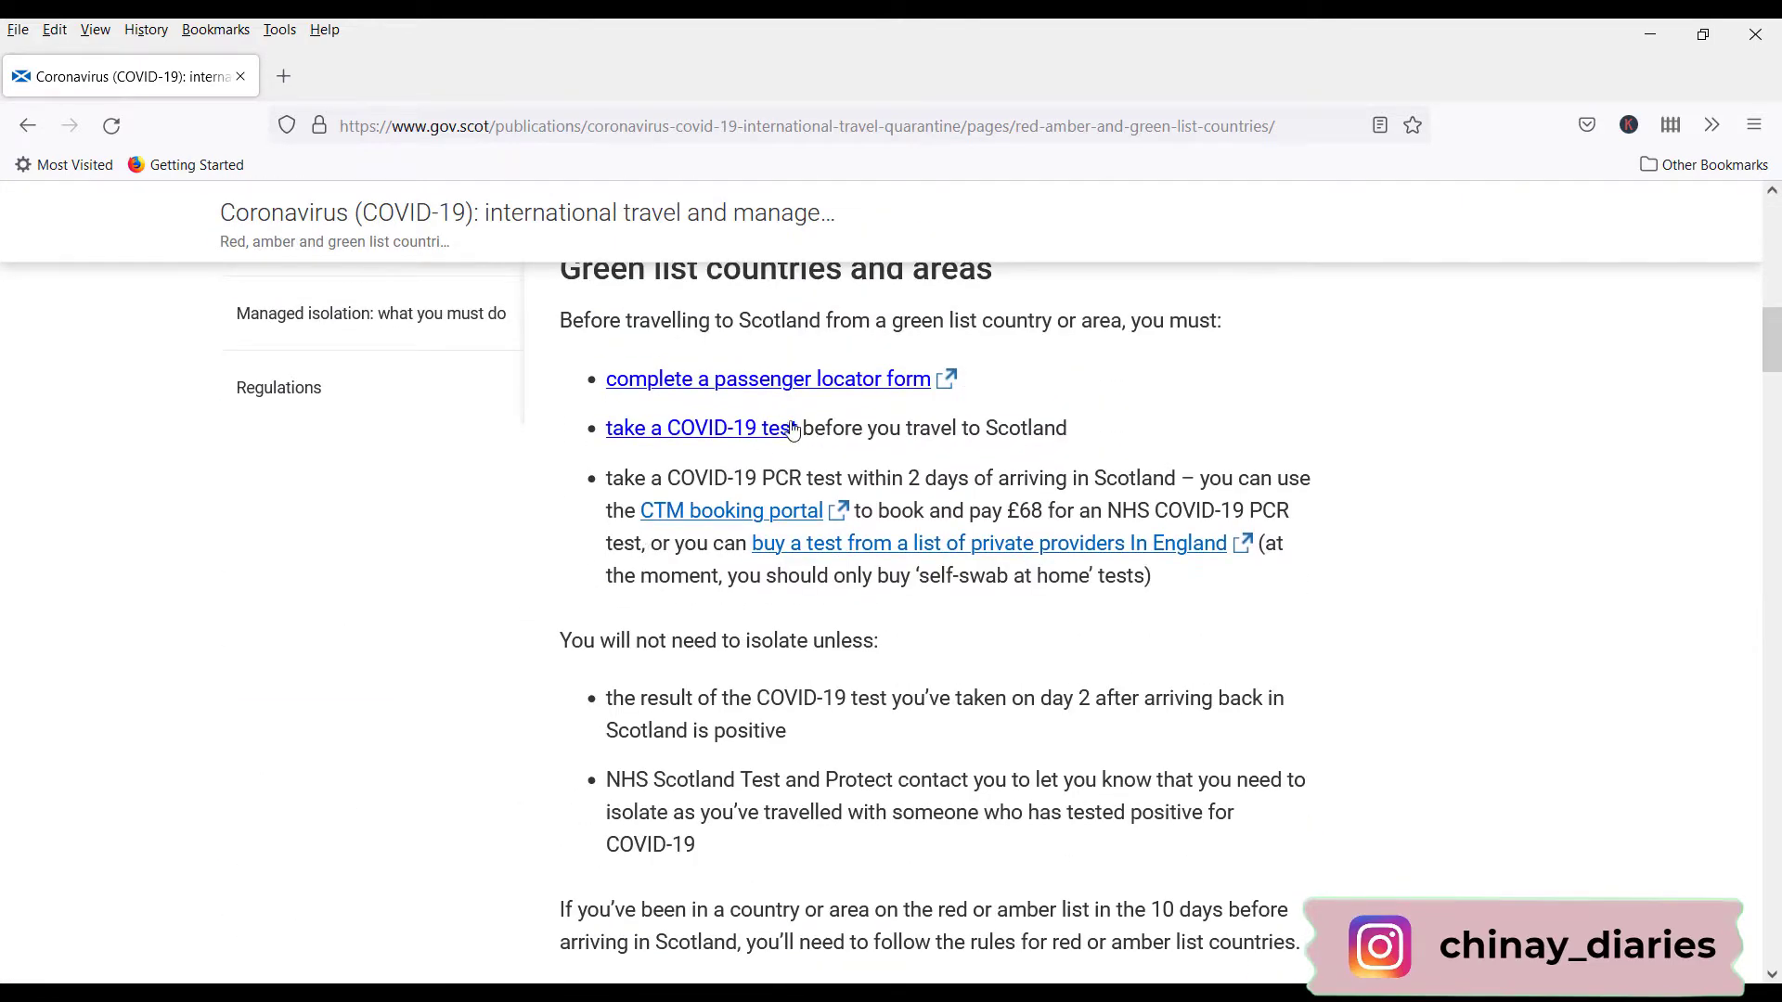
drag(709, 477, 806, 478)
click(688, 538)
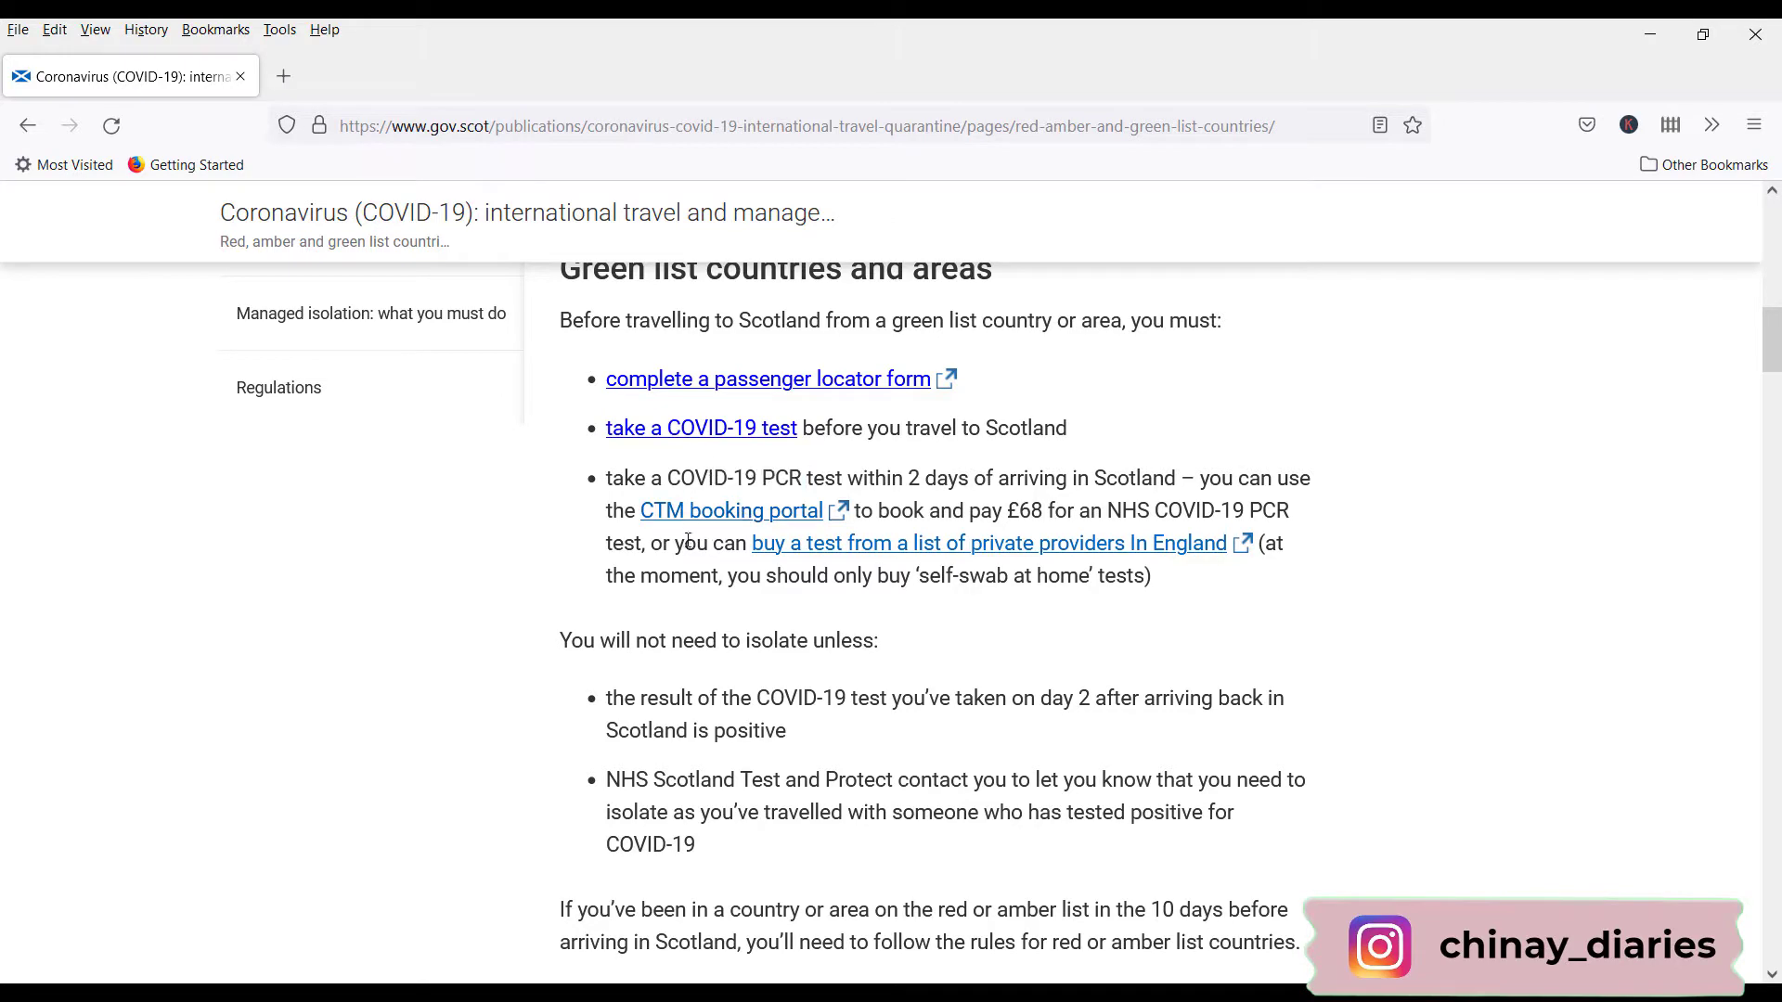
Open the CTM booking portal, dismiss its privacy notice, and highlight the line about buying 2 PCR tests
click(730, 513)
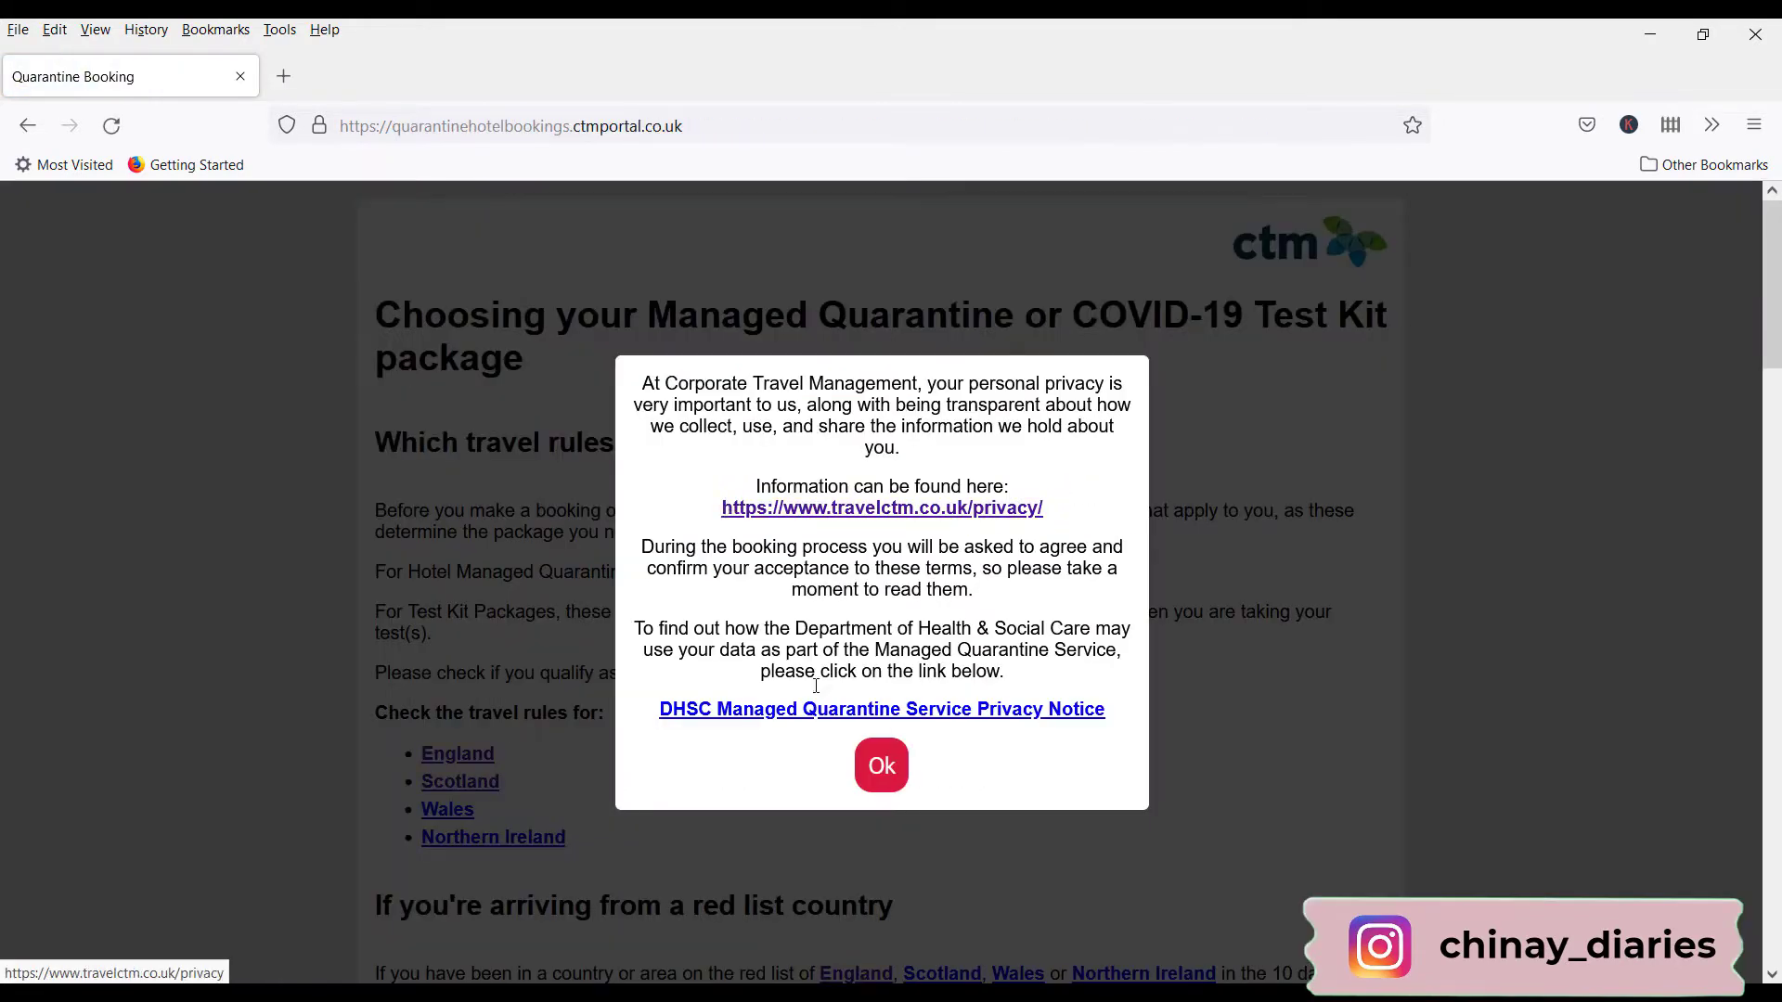
click(892, 771)
scroll(894, 771, down, 5)
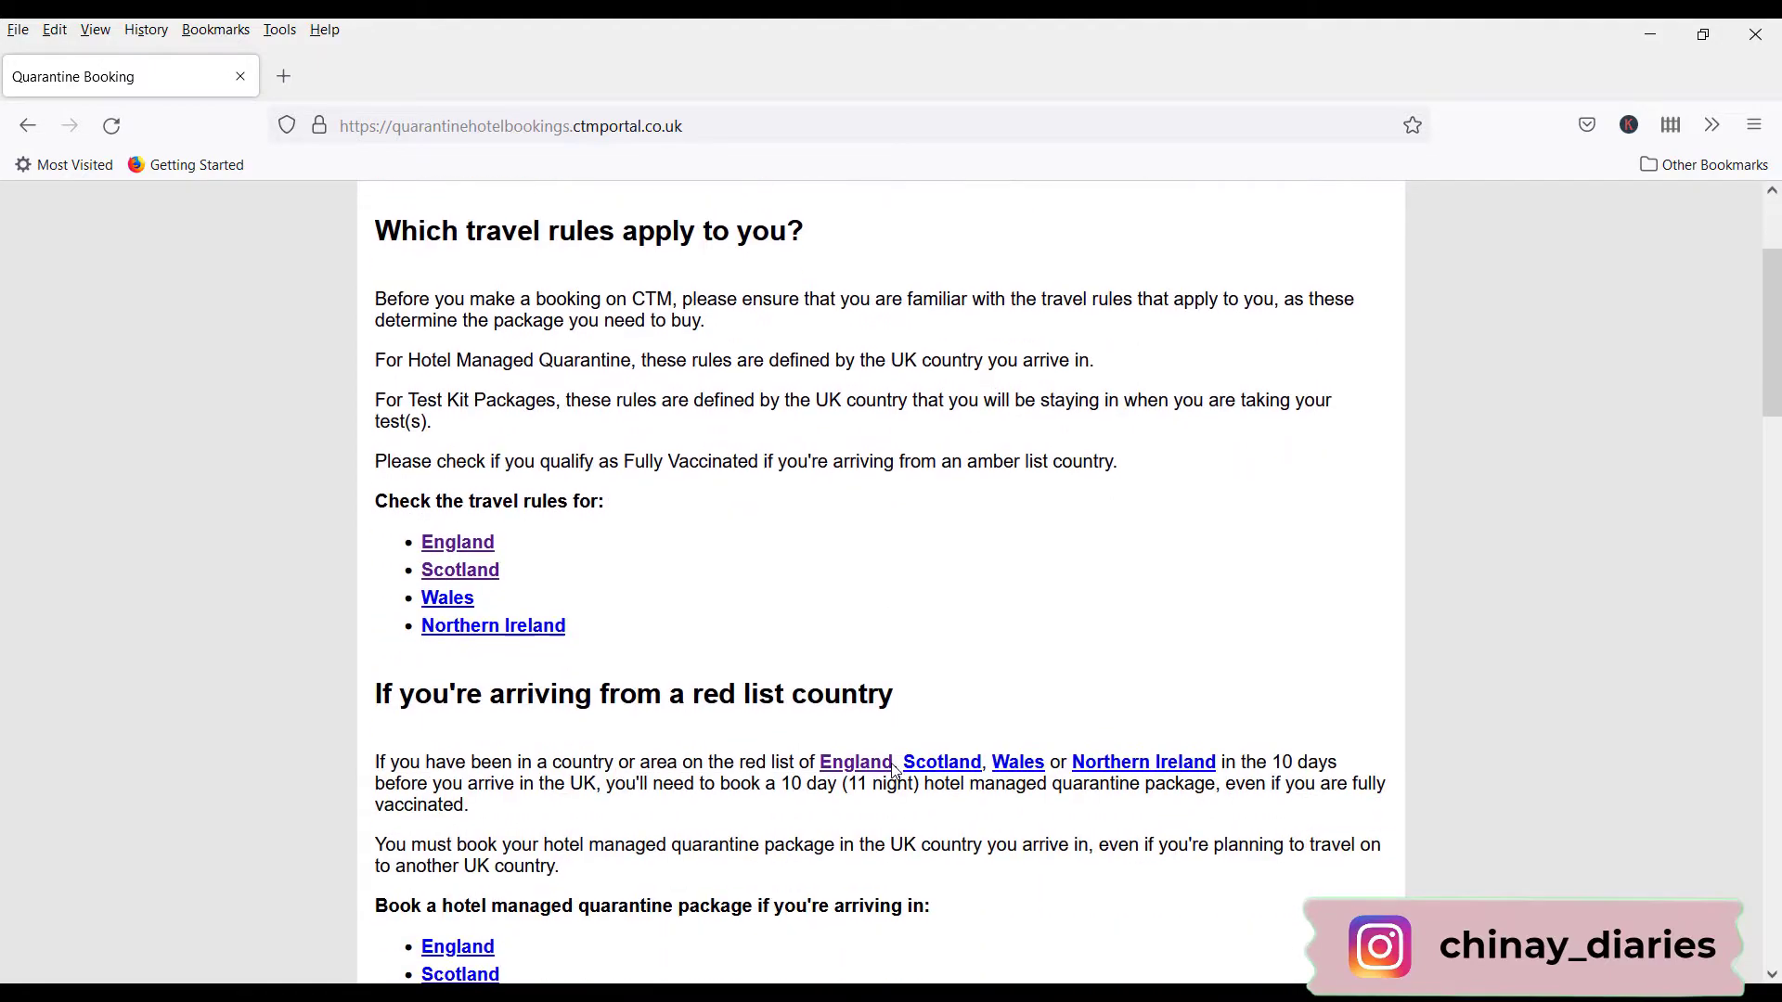
scroll(894, 772, down, 6)
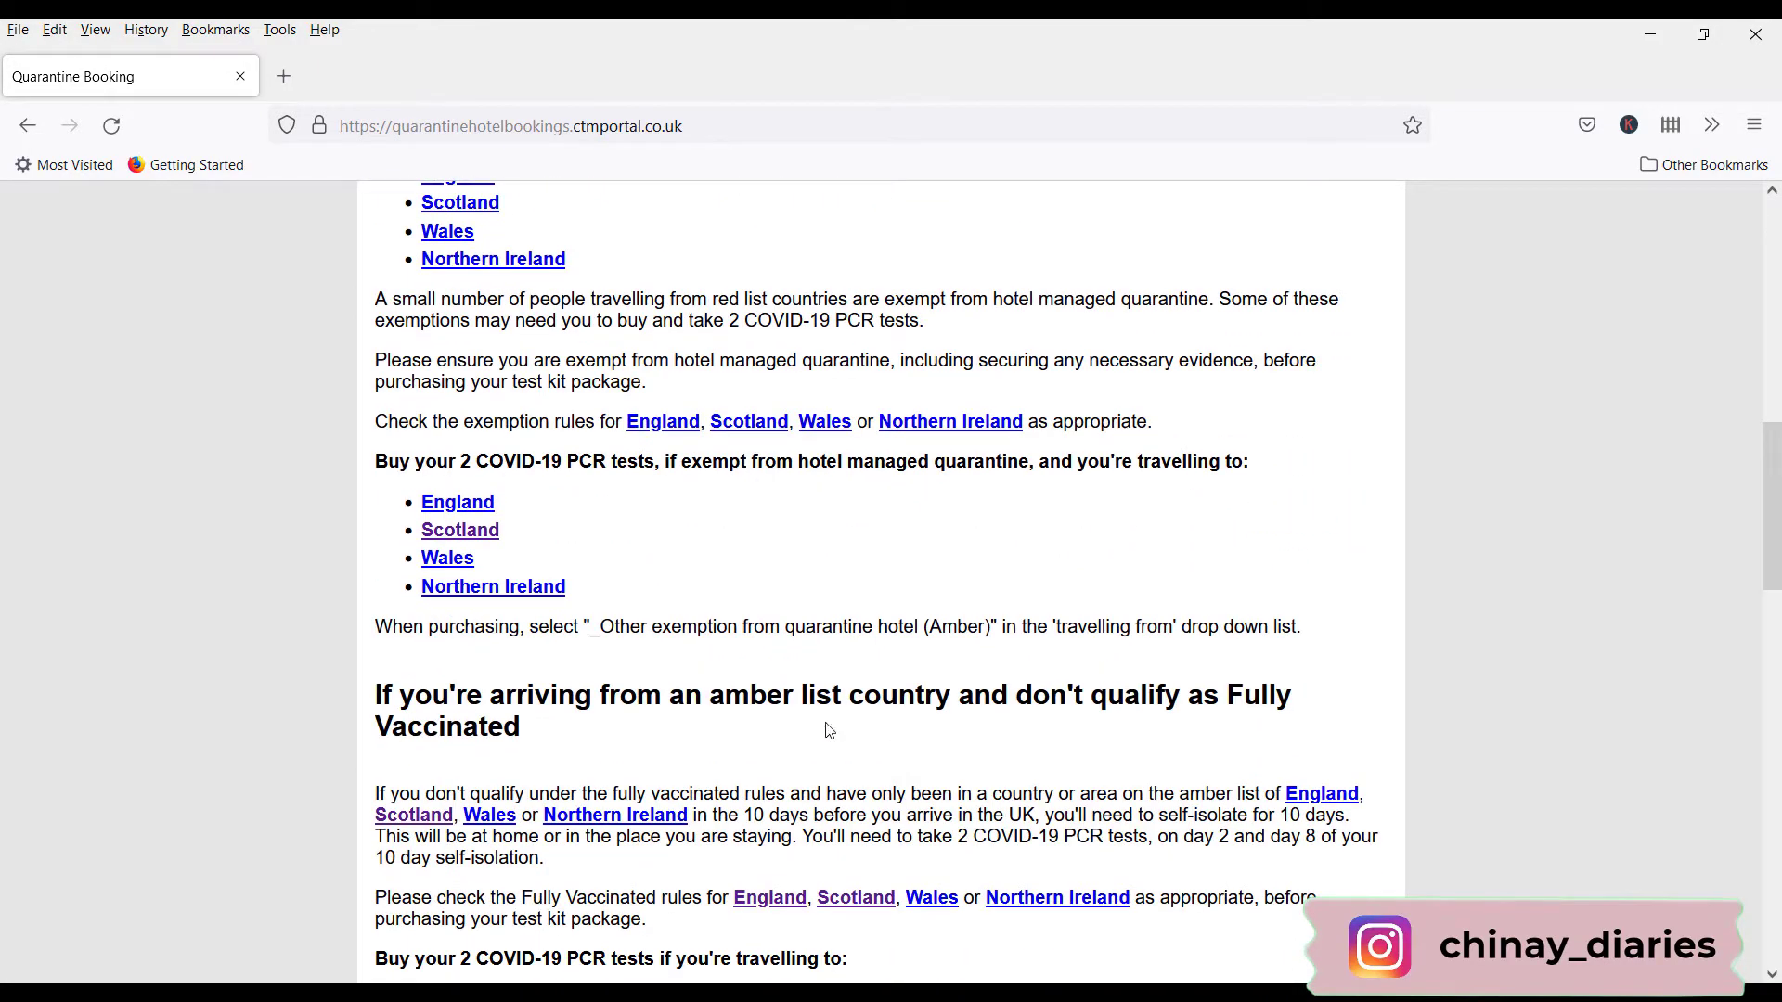
drag(387, 462, 690, 452)
click(630, 503)
Start a Scotland test kit booking with India (Amber) as the departure country
click(473, 538)
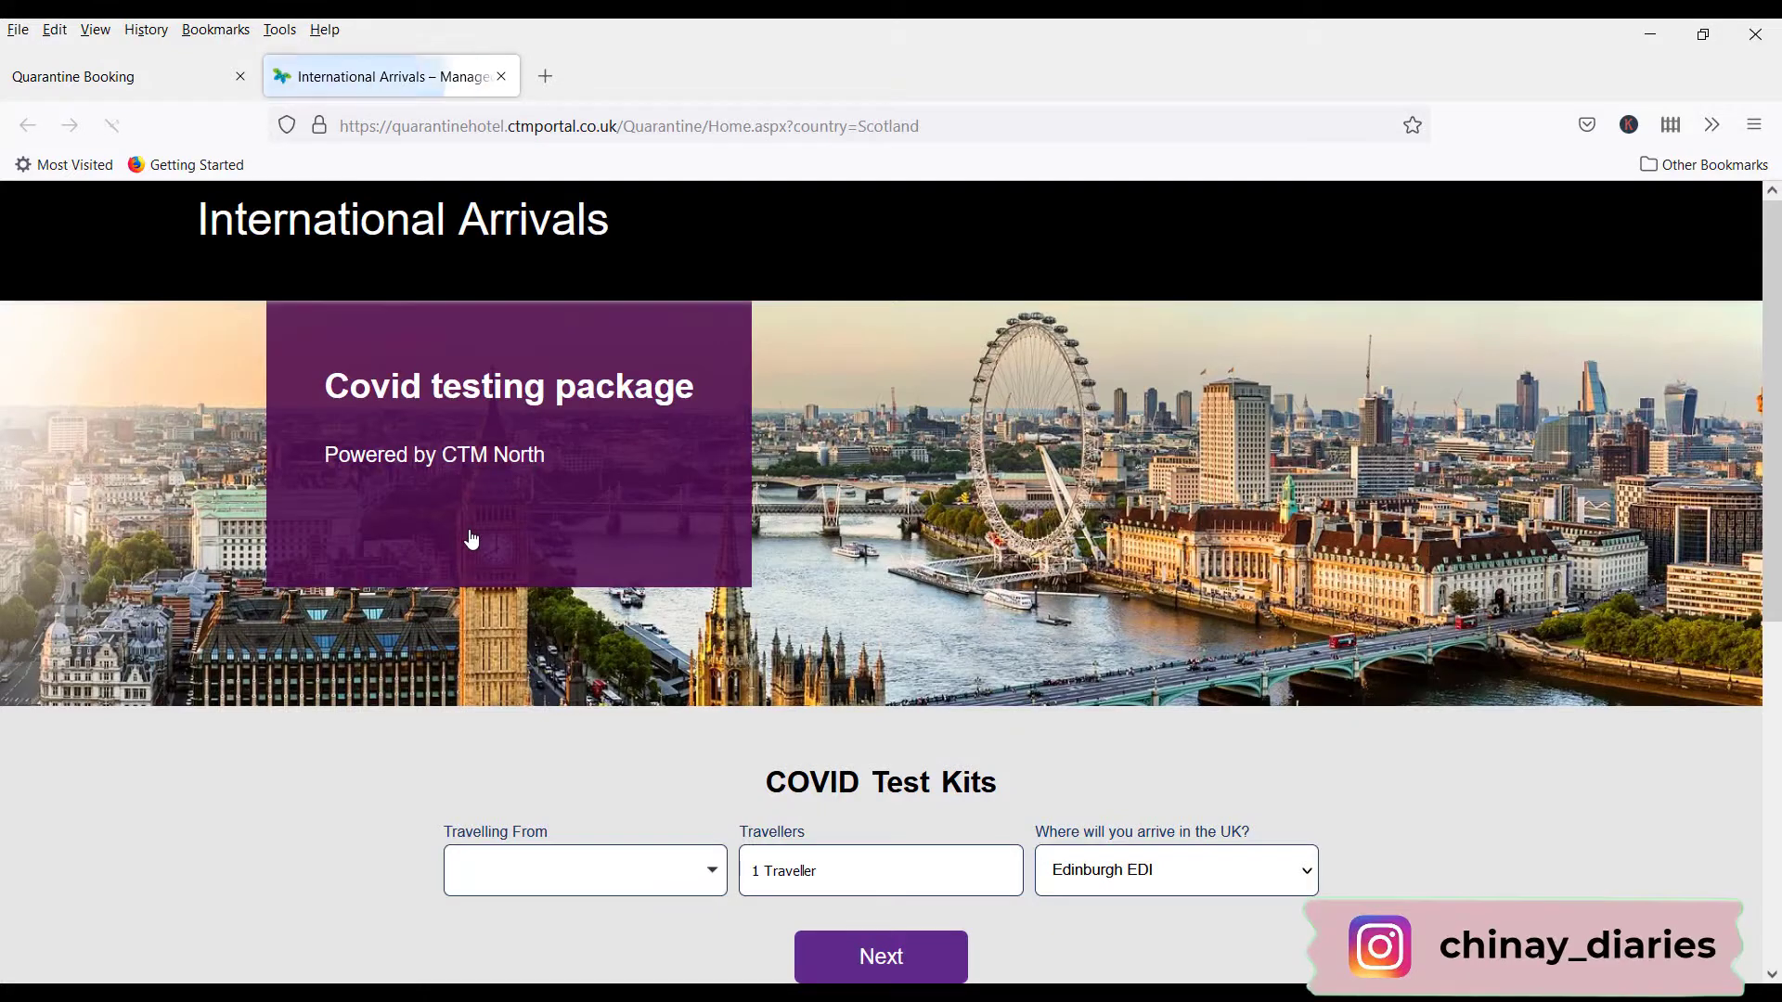
scroll(470, 514, down, 3)
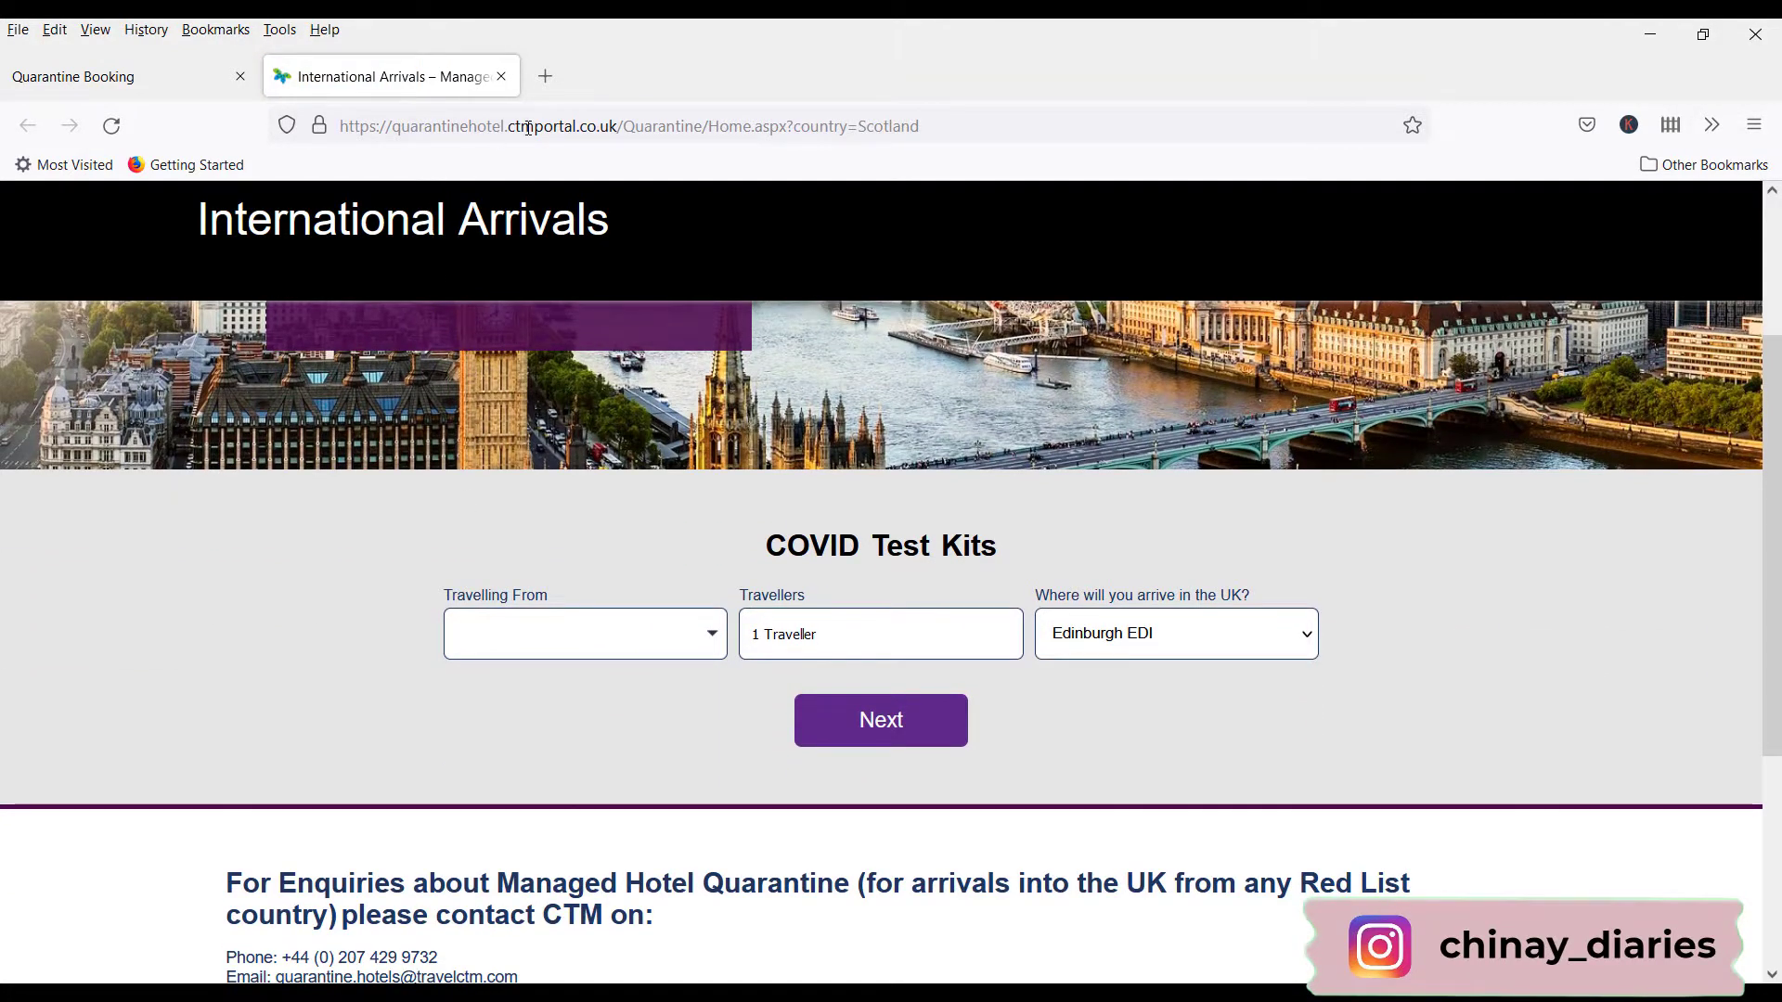
scroll(706, 419, down, 2)
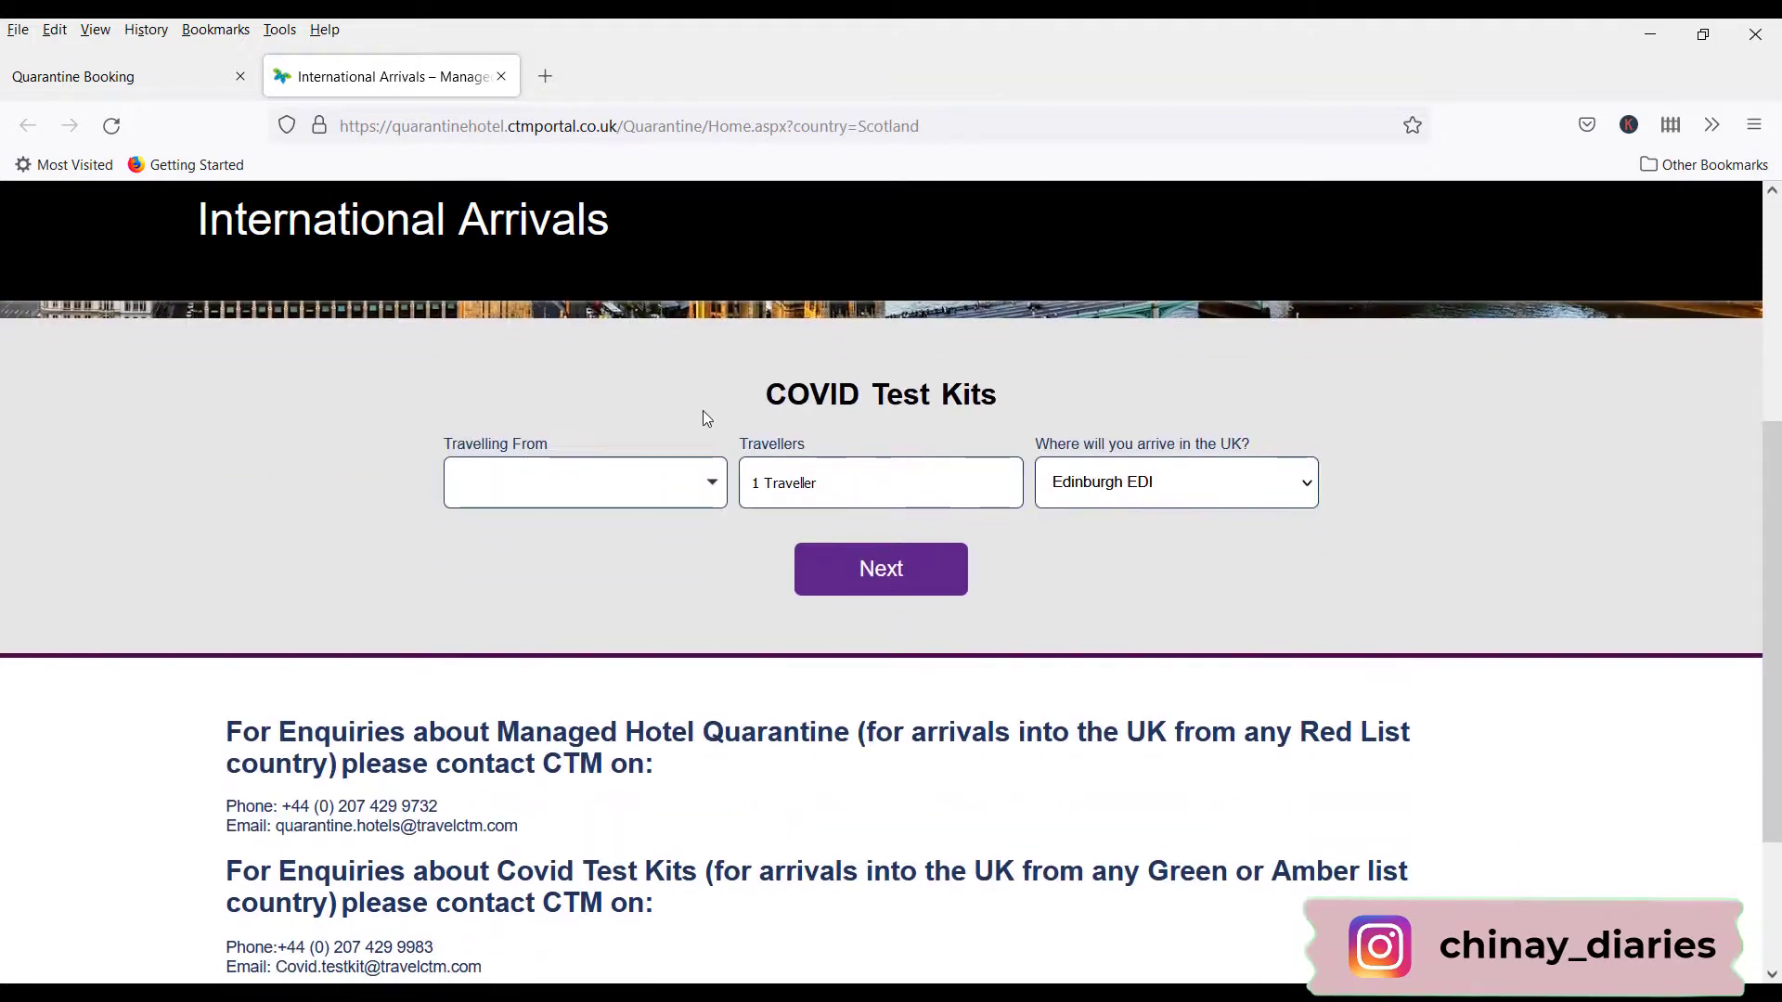
click(591, 490)
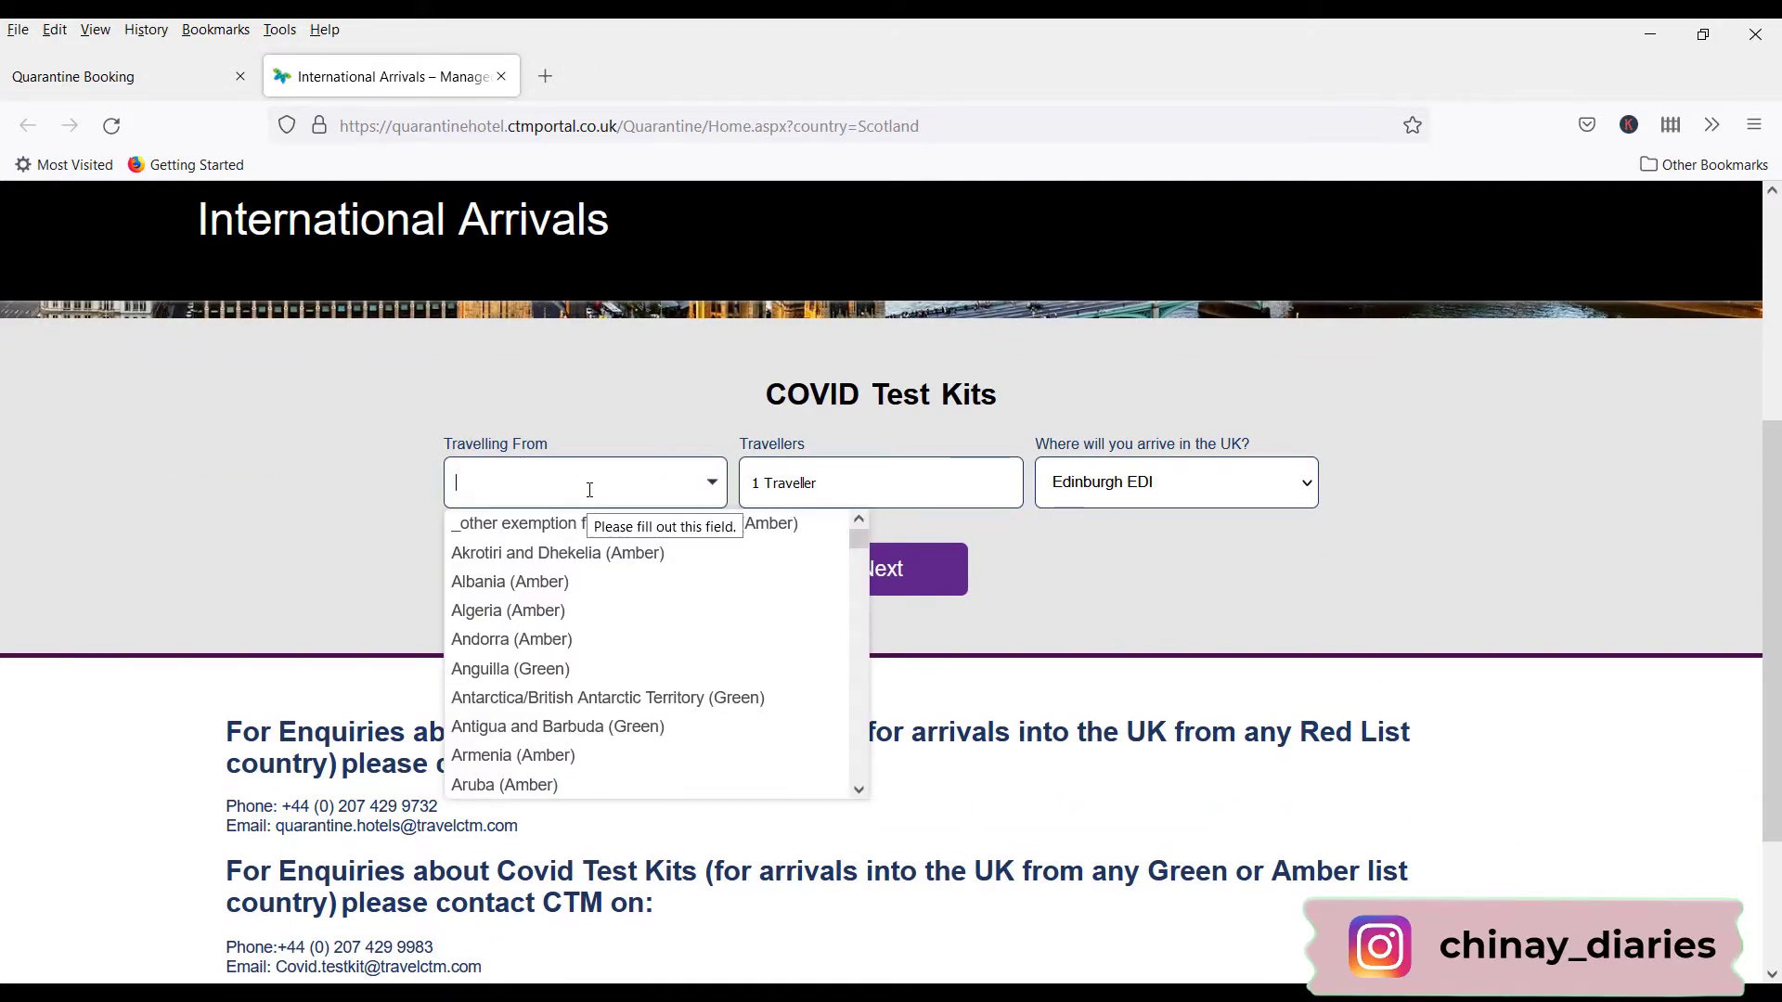
text(India)
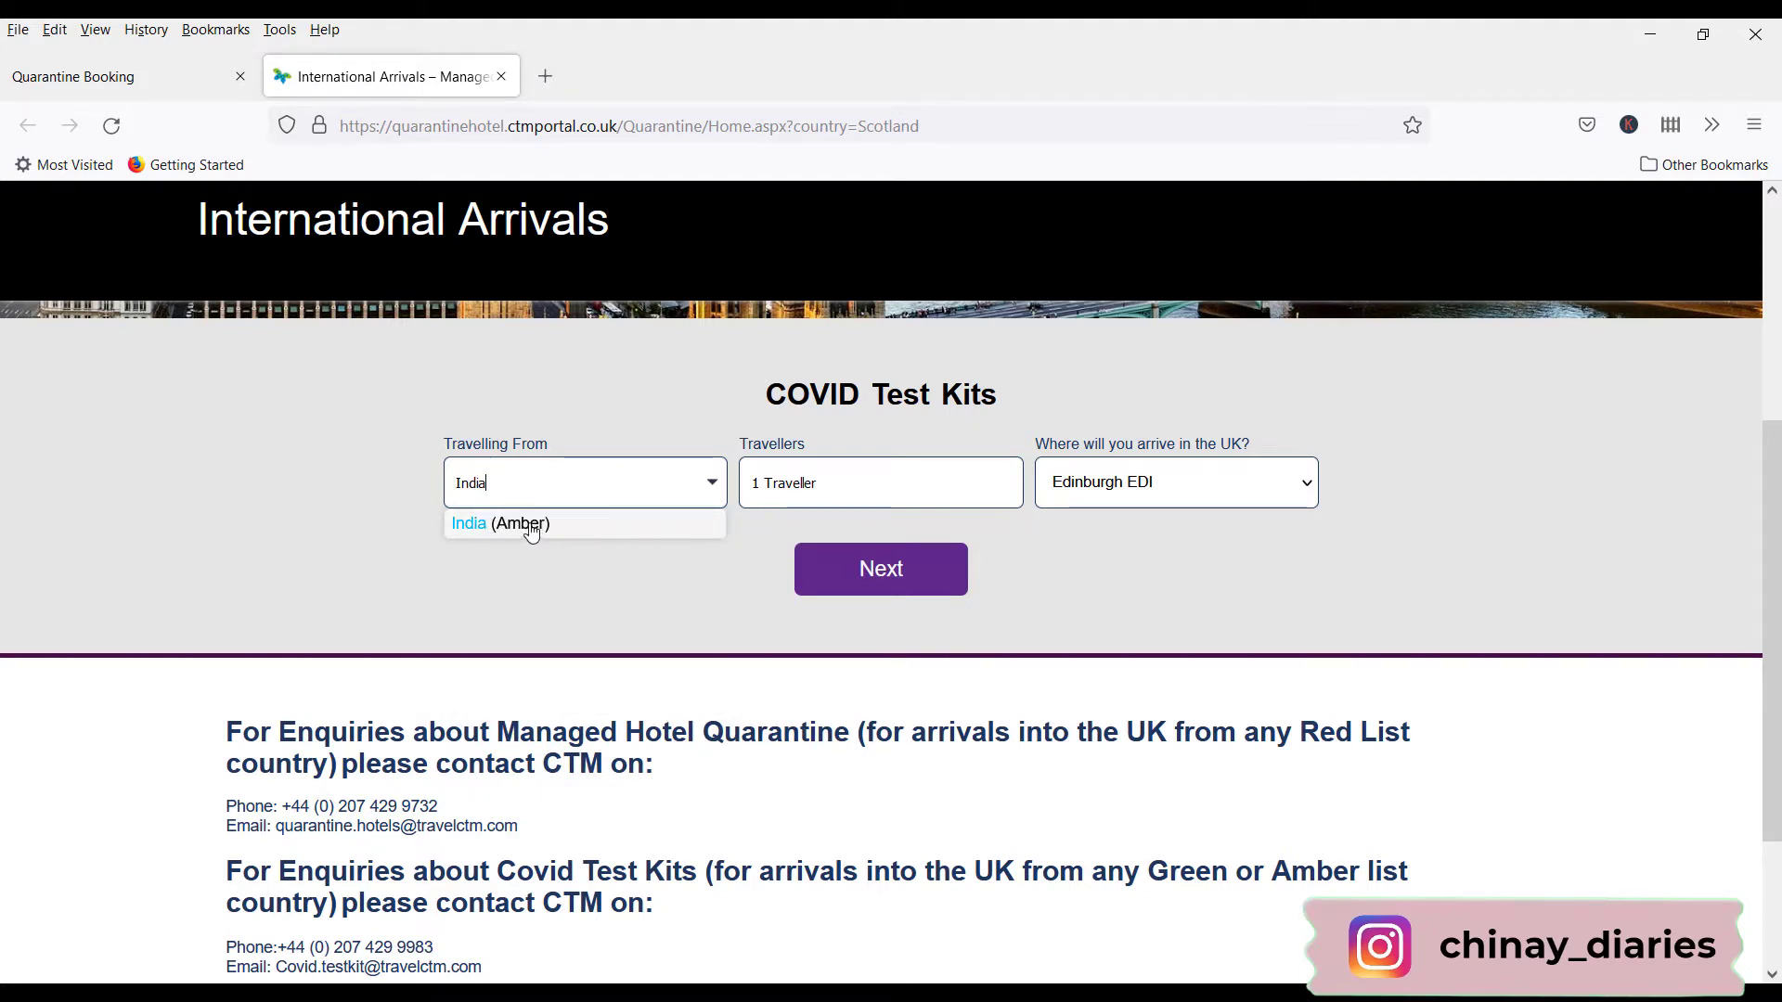
click(532, 526)
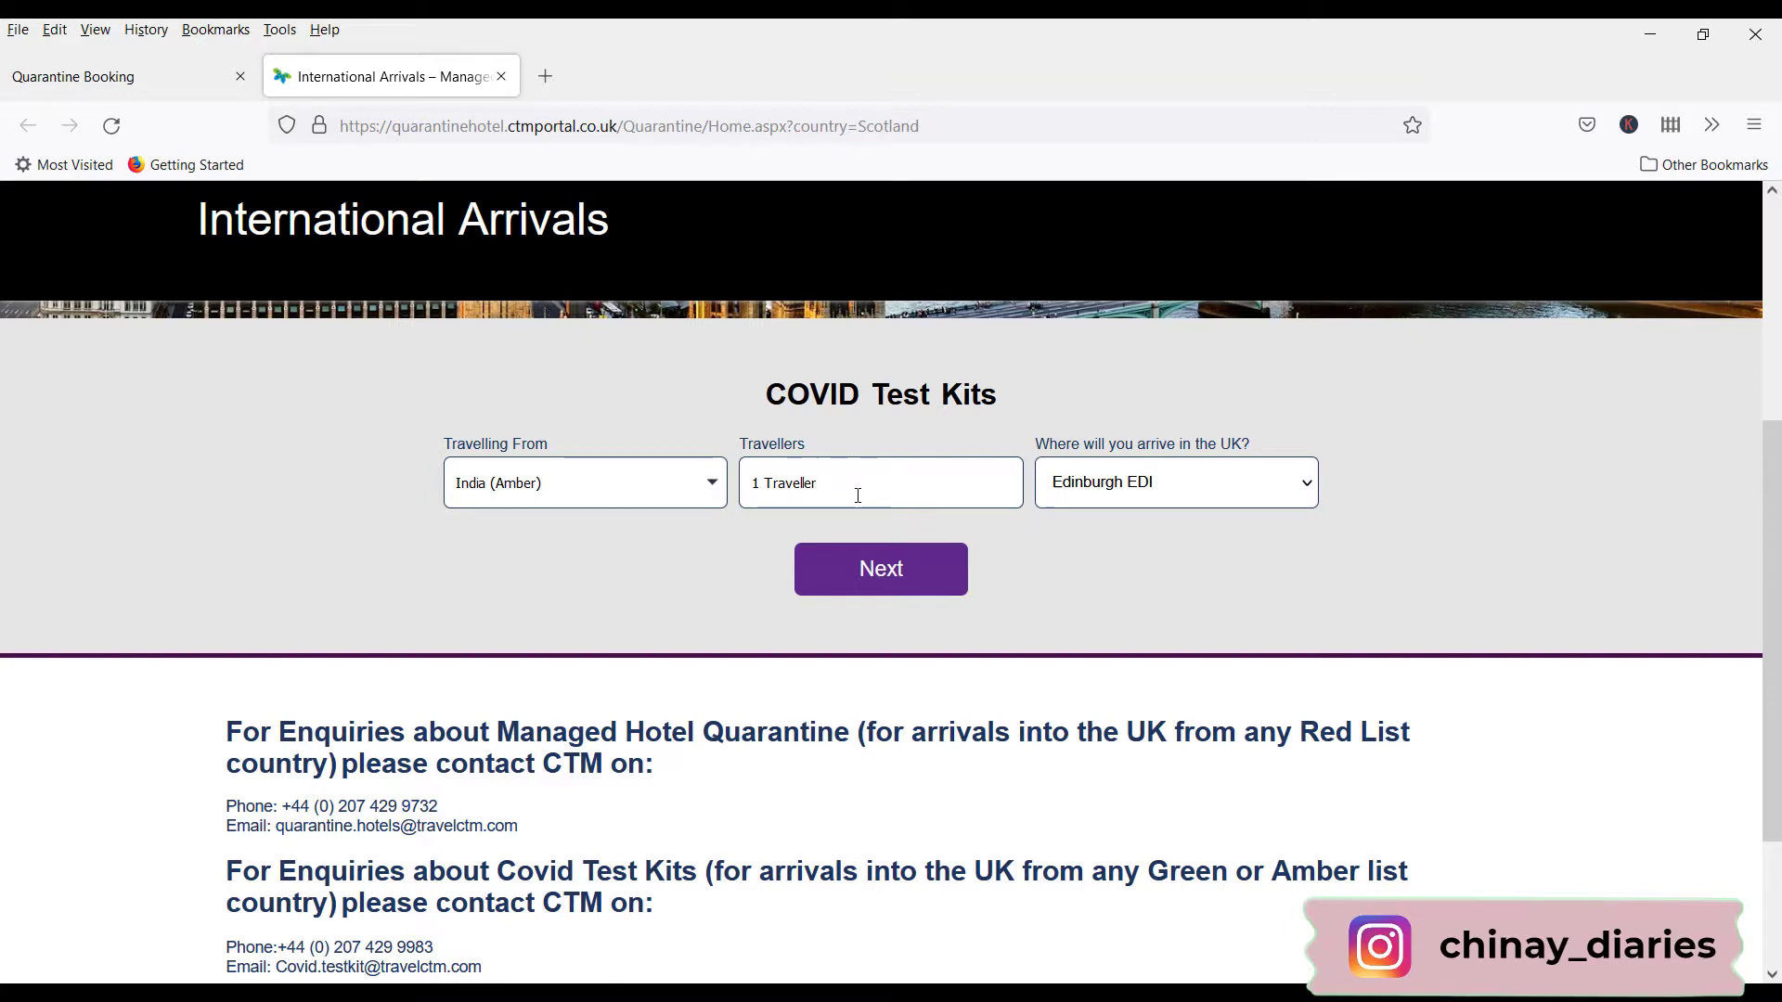
Choose Glasgow GLA as the arrival airport and continue to the £136 reservation summary
click(1134, 479)
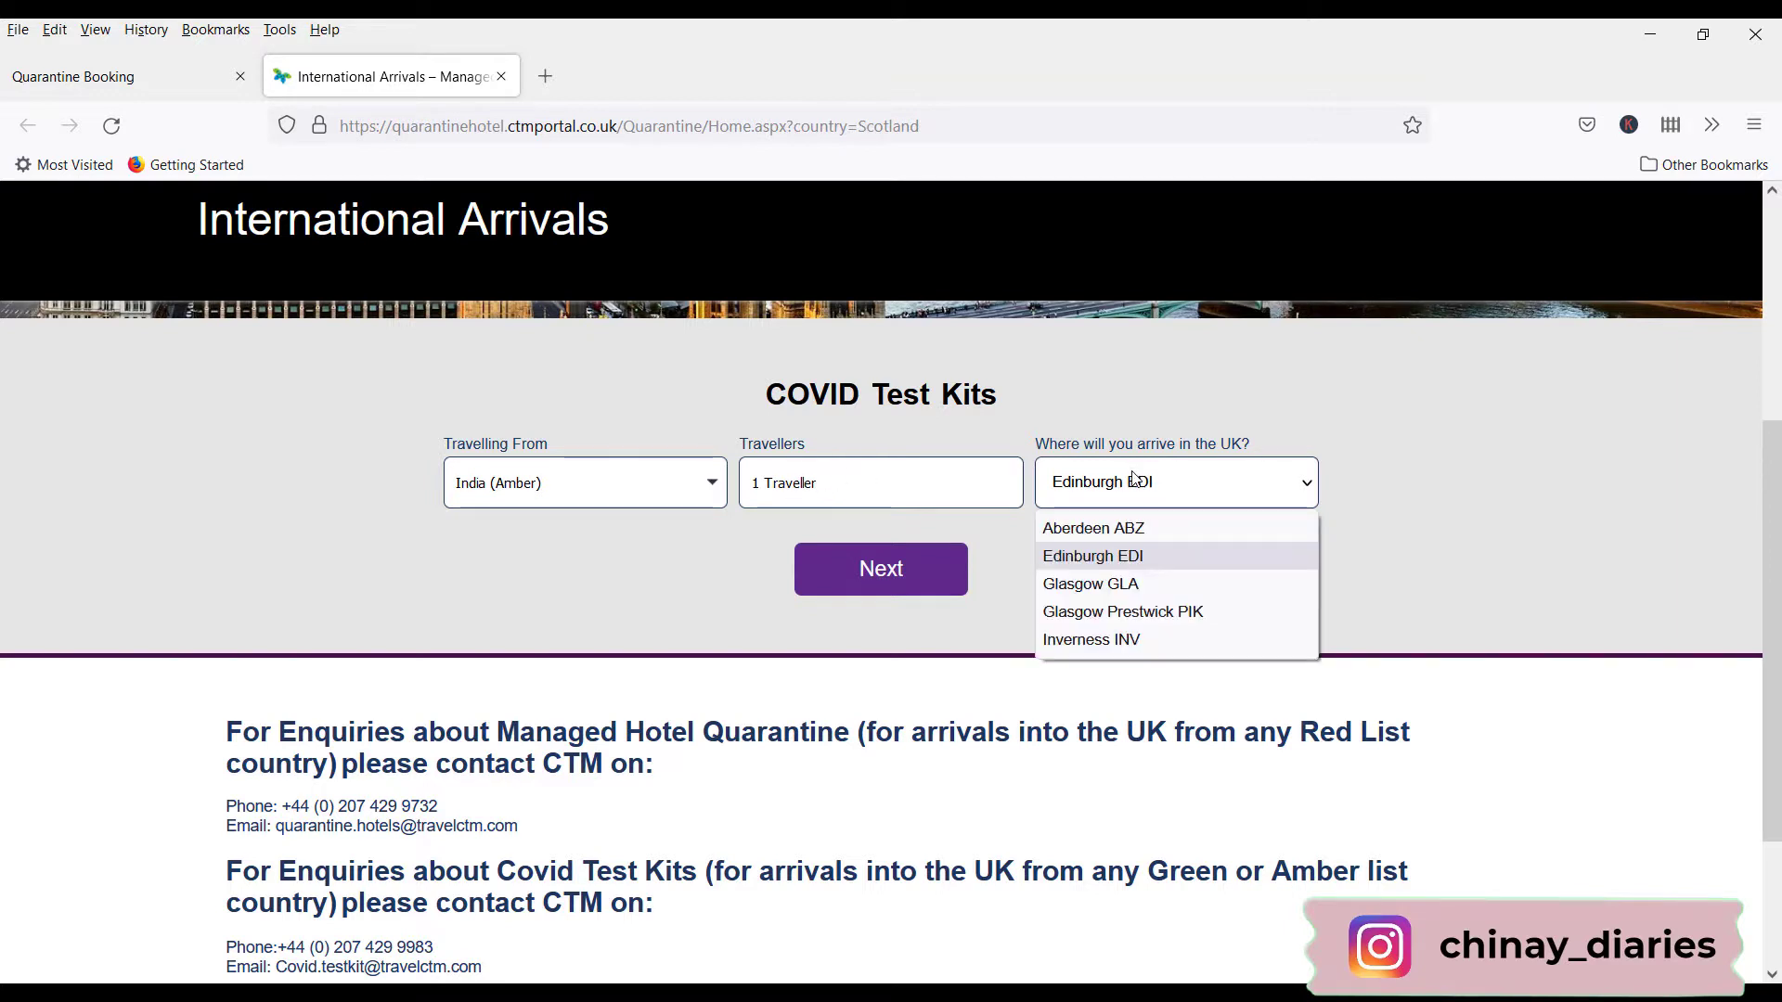
click(1097, 583)
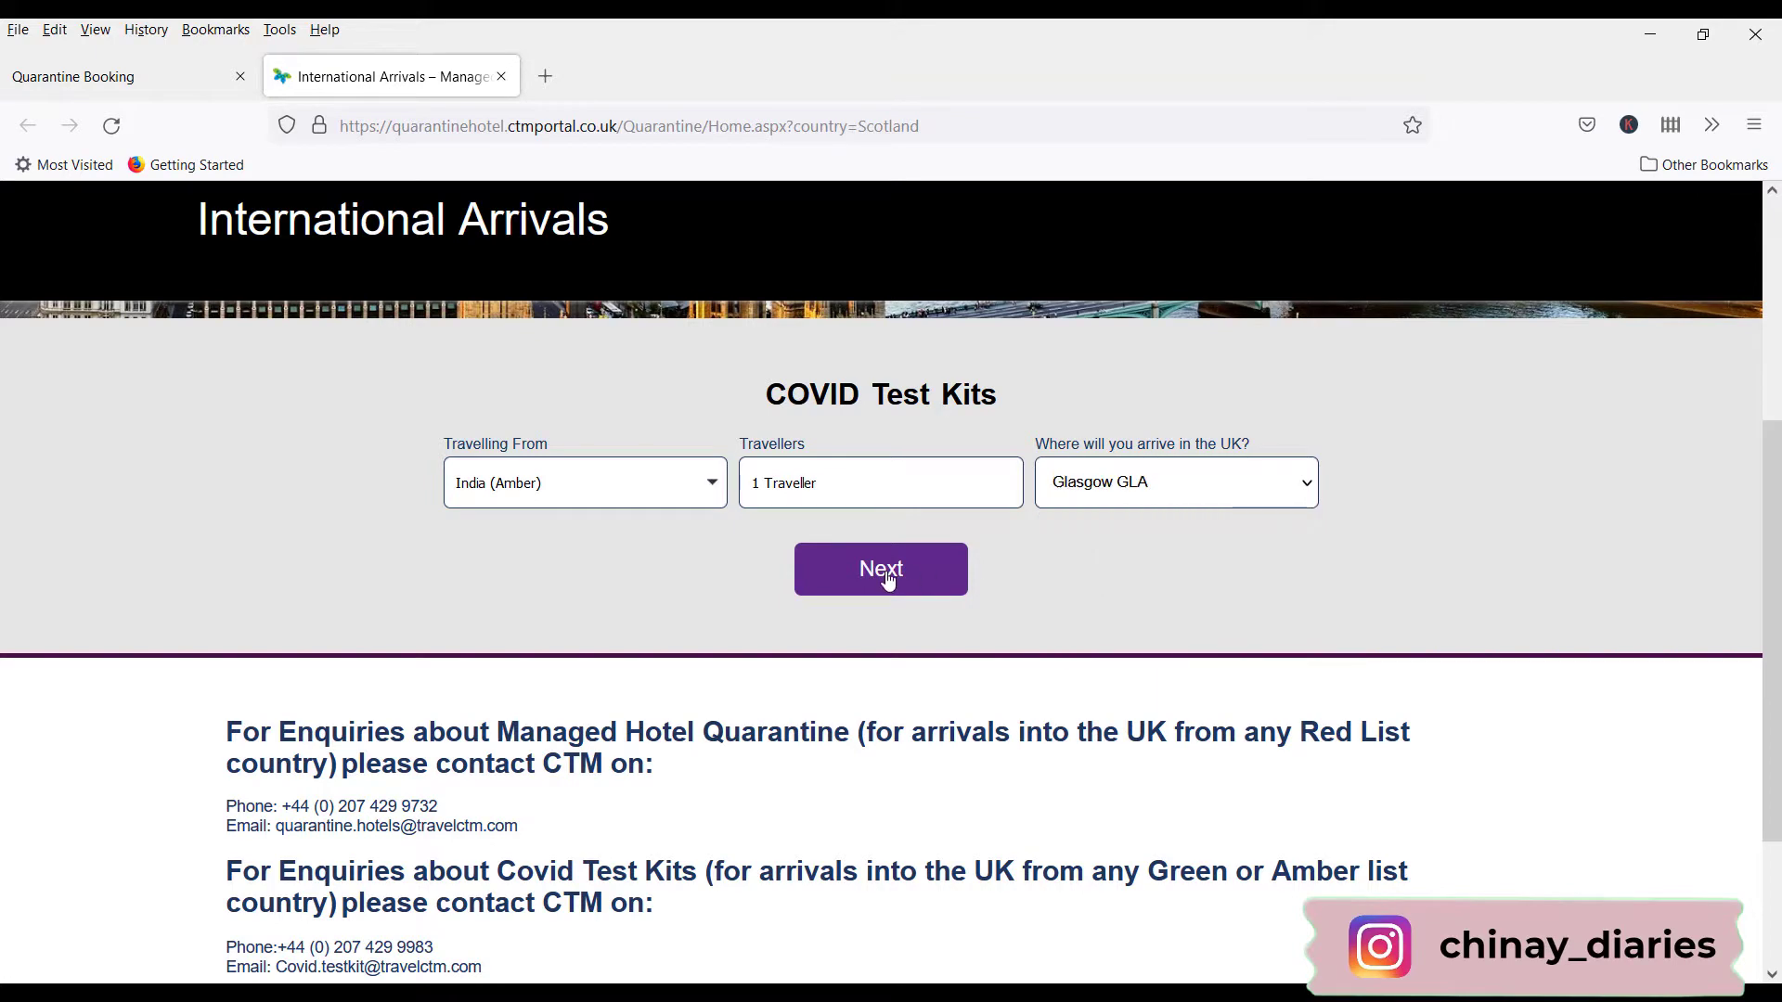
click(882, 575)
scroll(889, 581, down, 2)
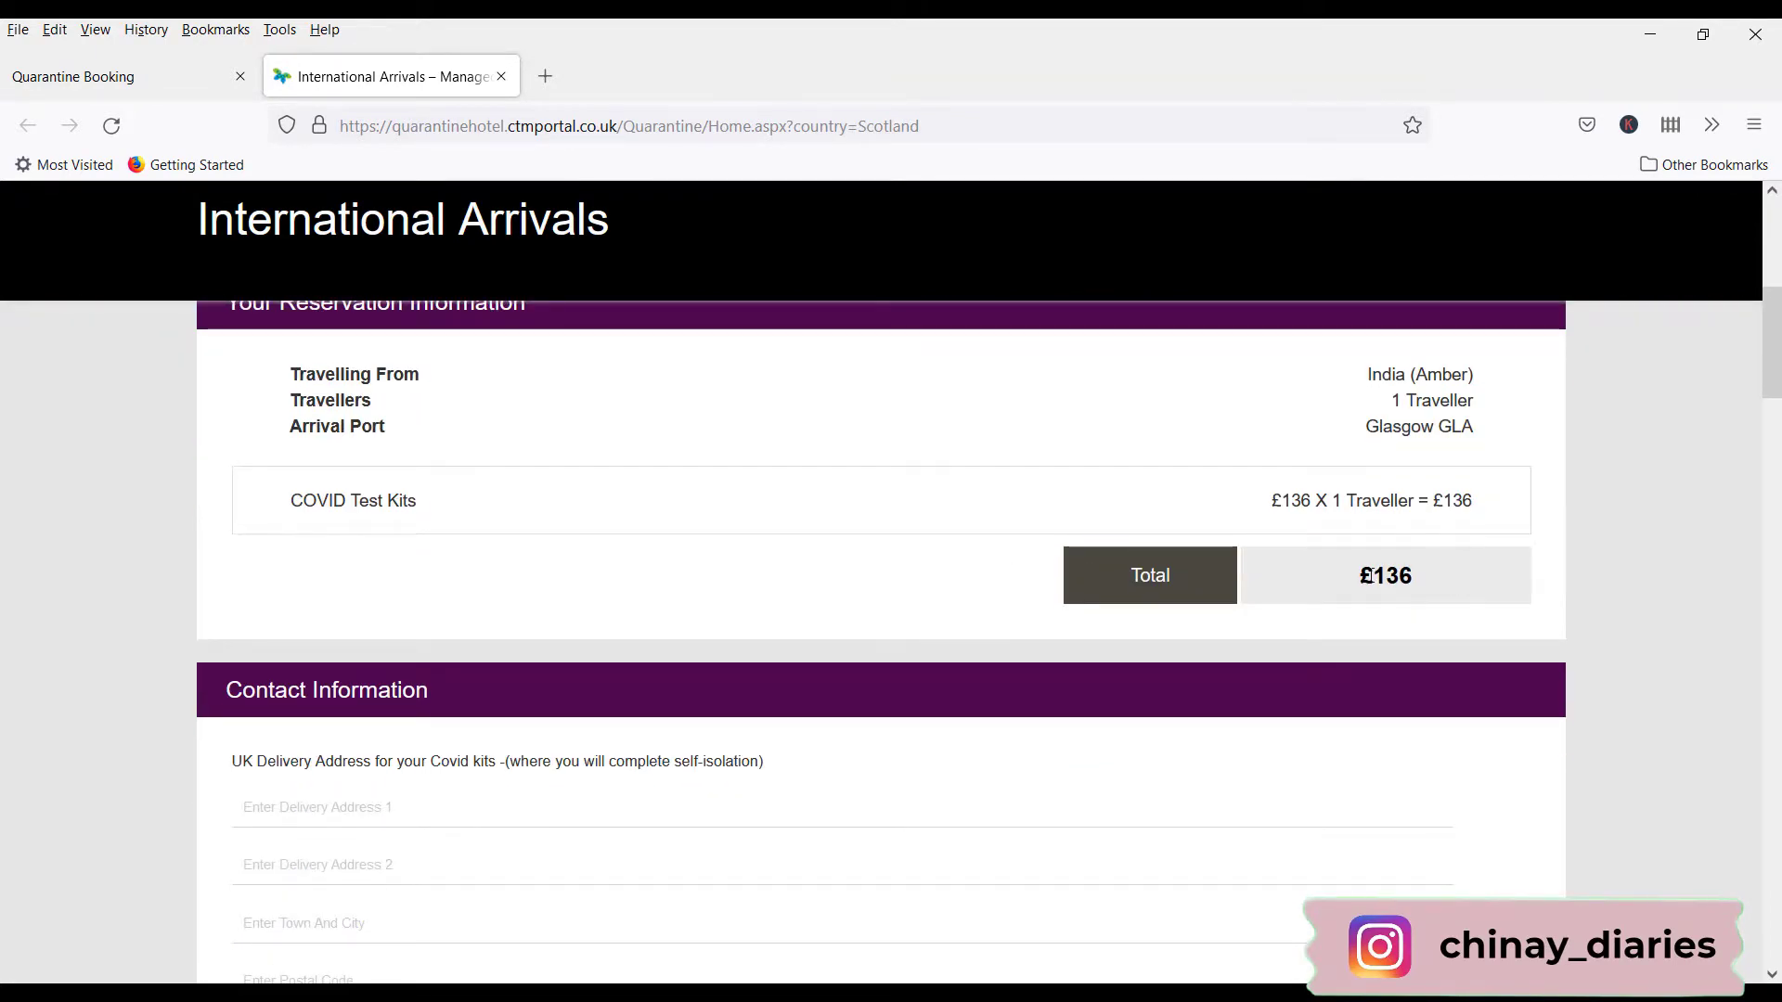
drag(1366, 575, 1418, 577)
click(1140, 454)
scroll(1136, 452, down, 3)
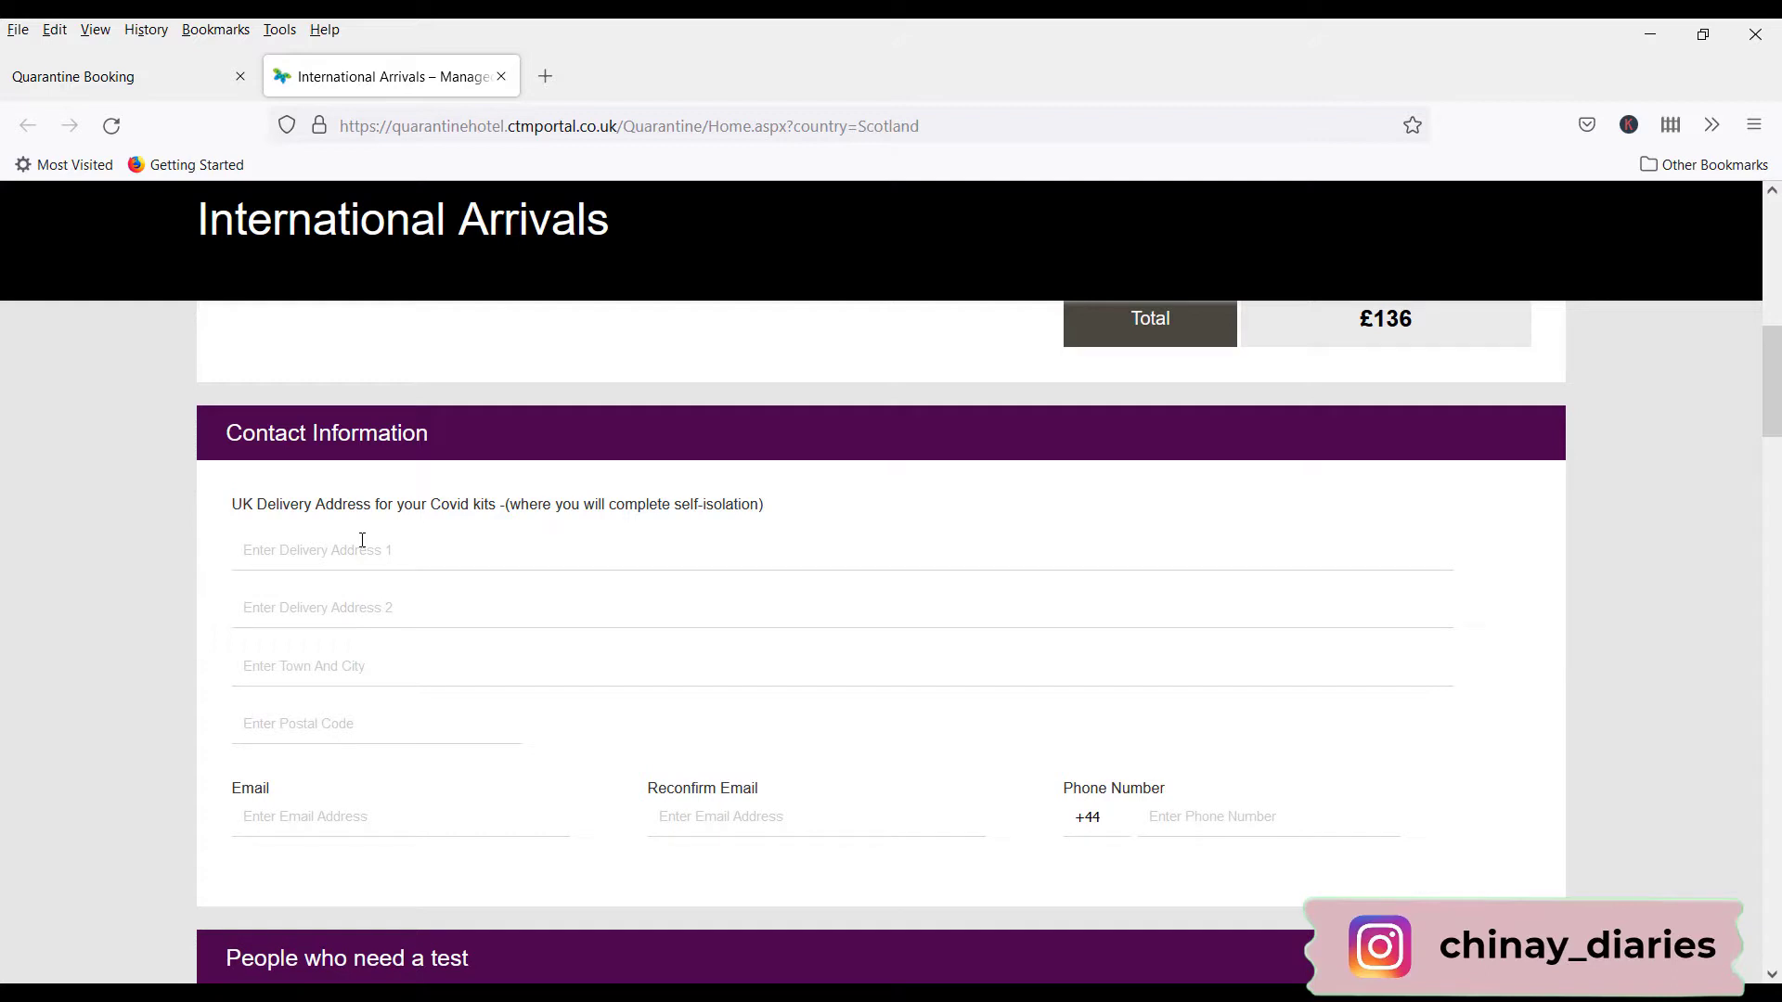
click(470, 564)
scroll(469, 566, down, 3)
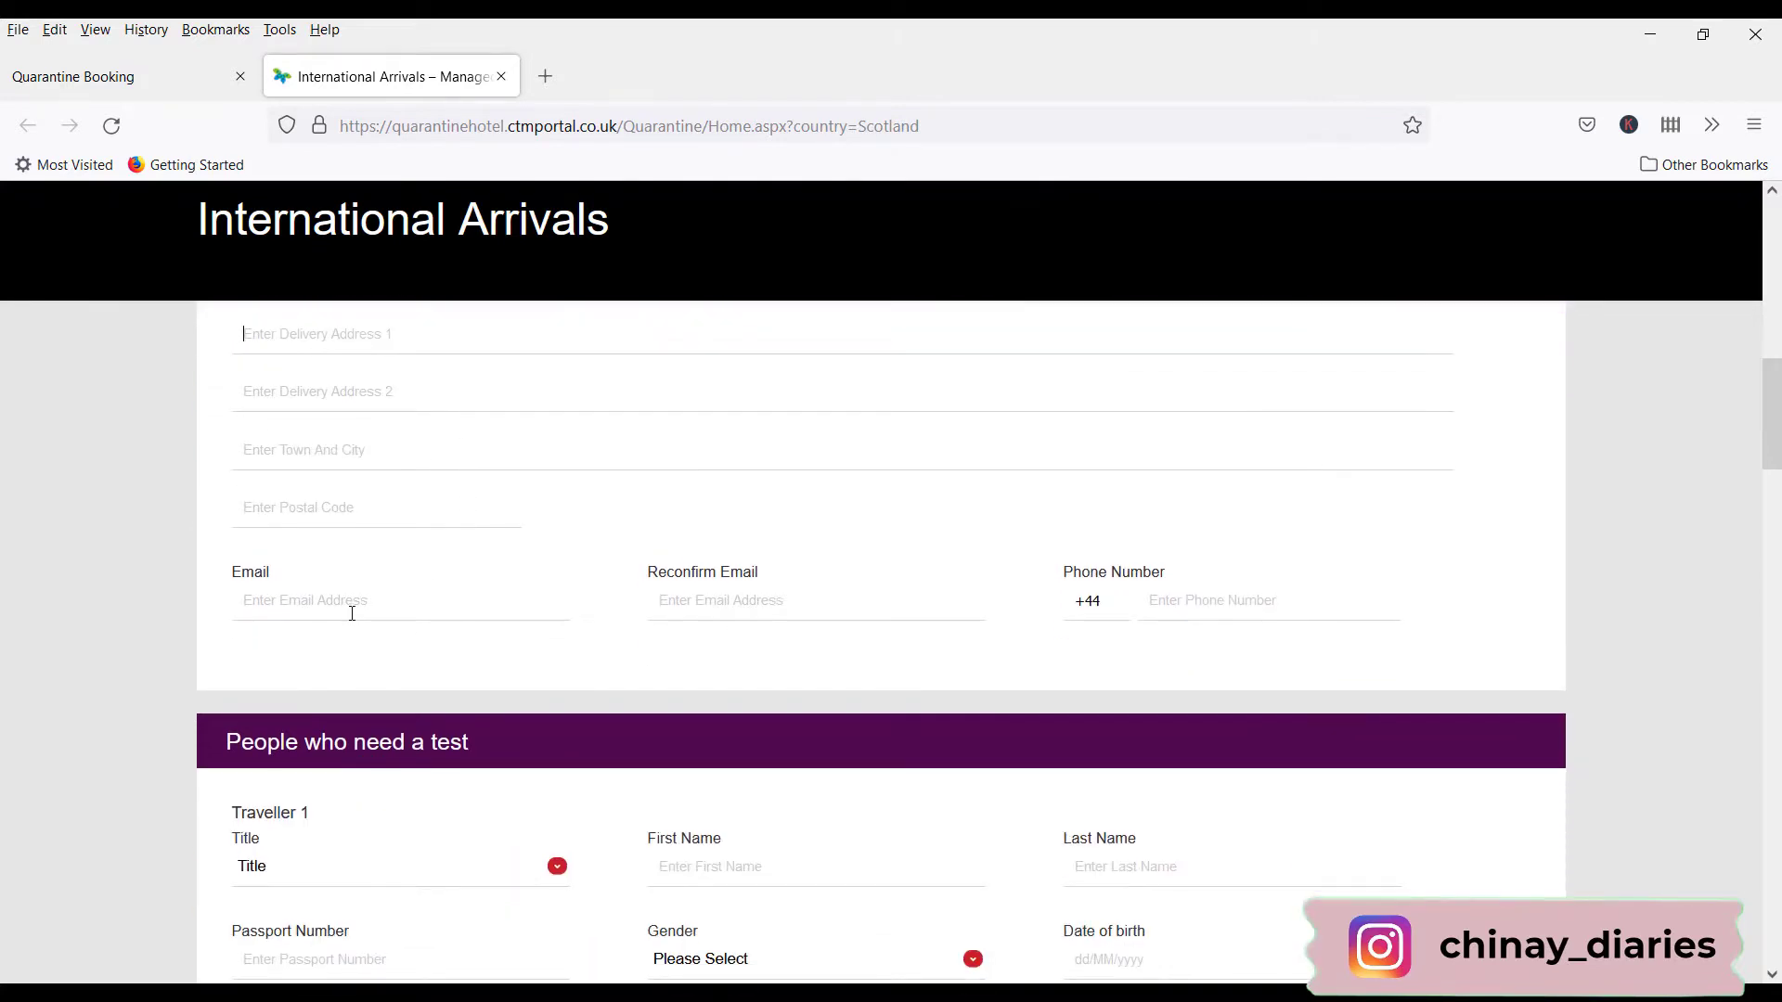
click(367, 609)
click(1185, 597)
scroll(1187, 597, down, 4)
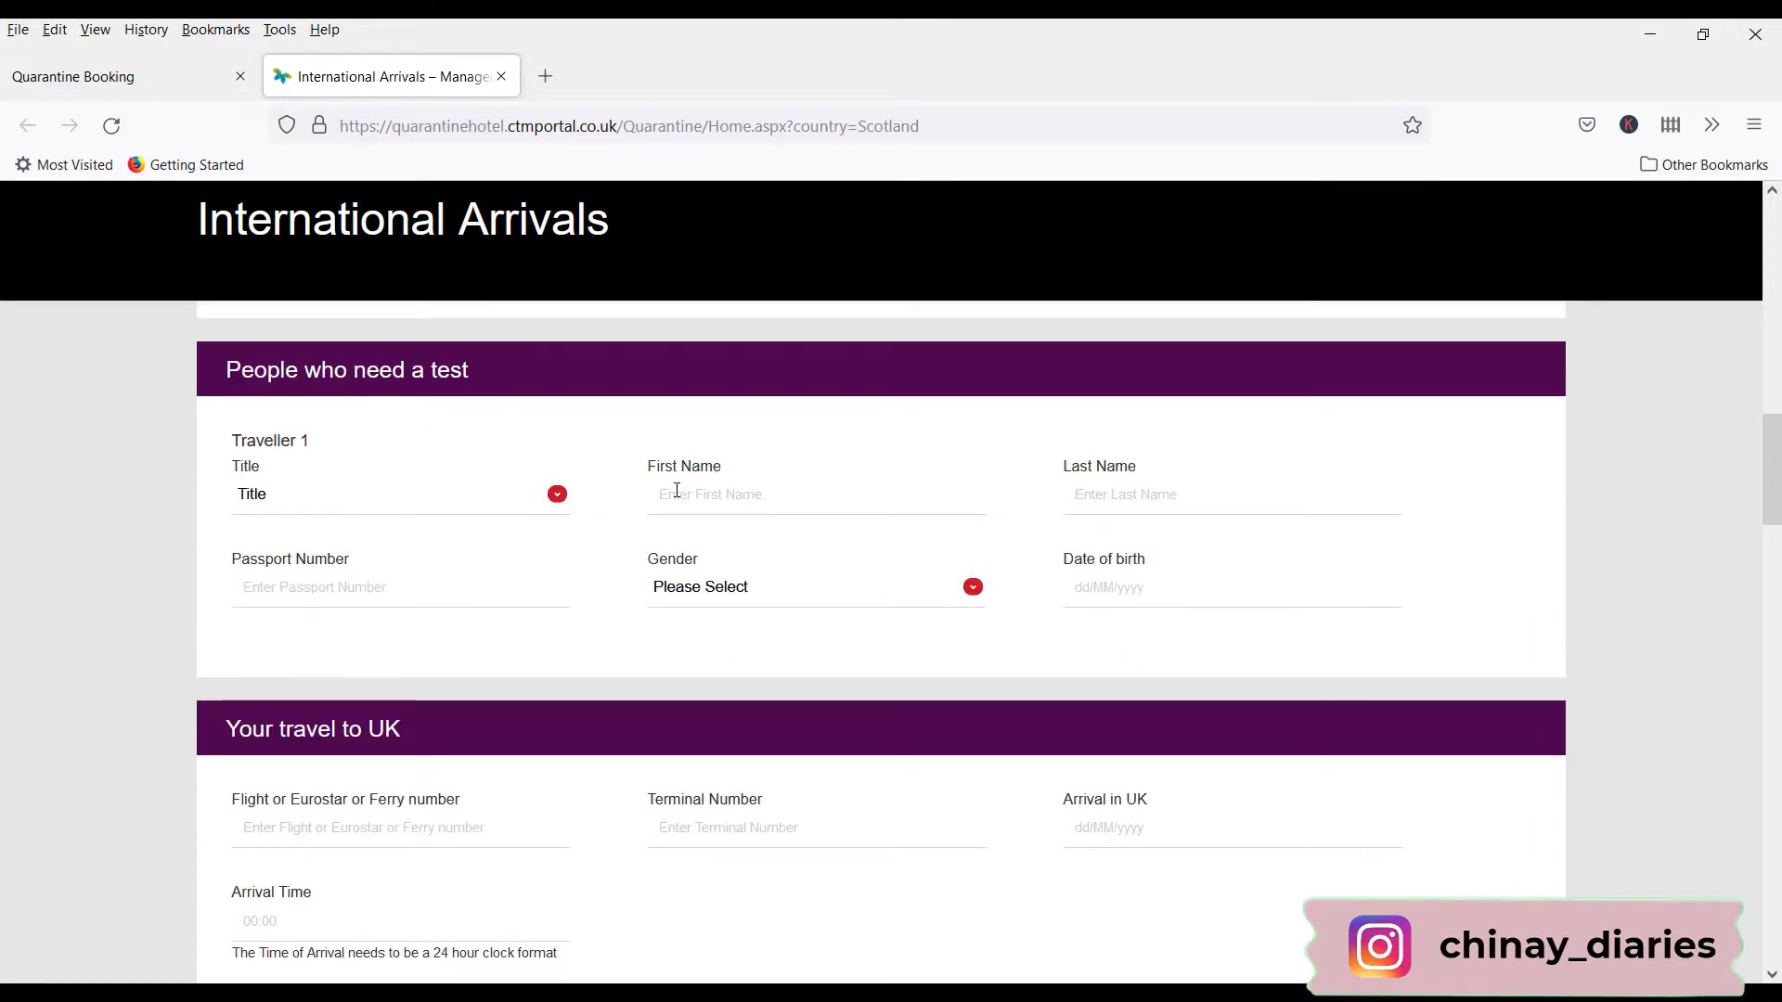
scroll(675, 482, down, 1)
scroll(674, 482, down, 3)
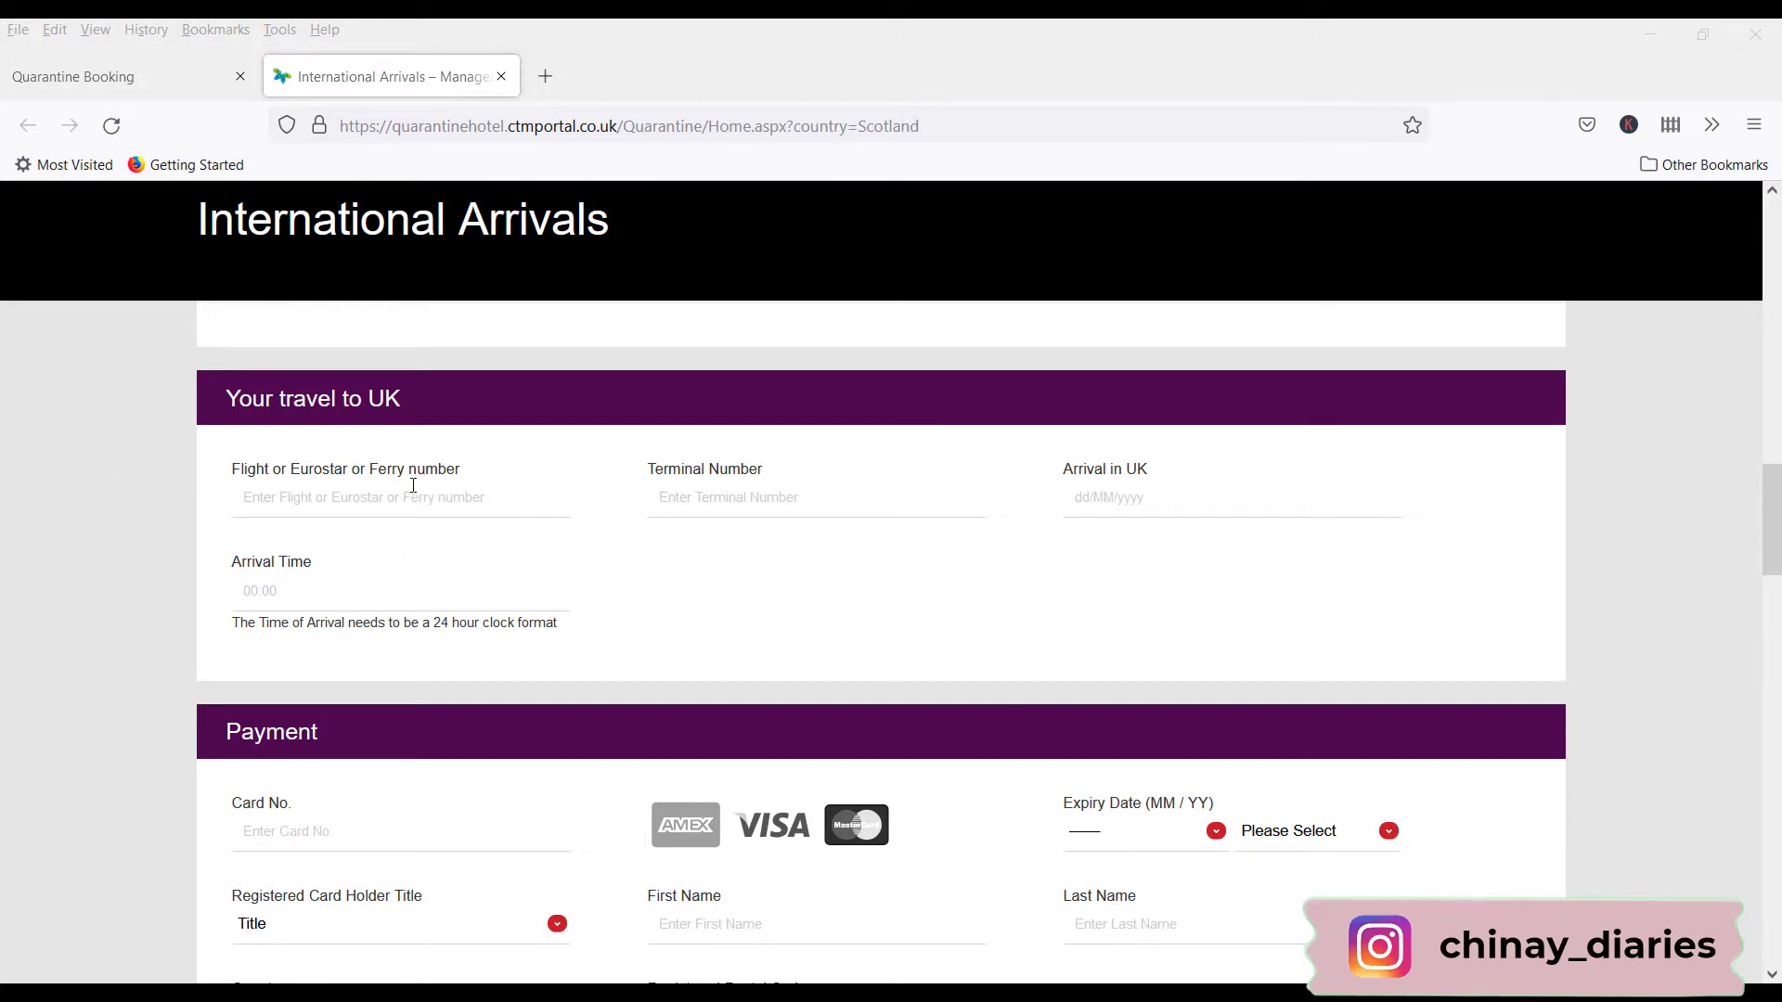
click(541, 488)
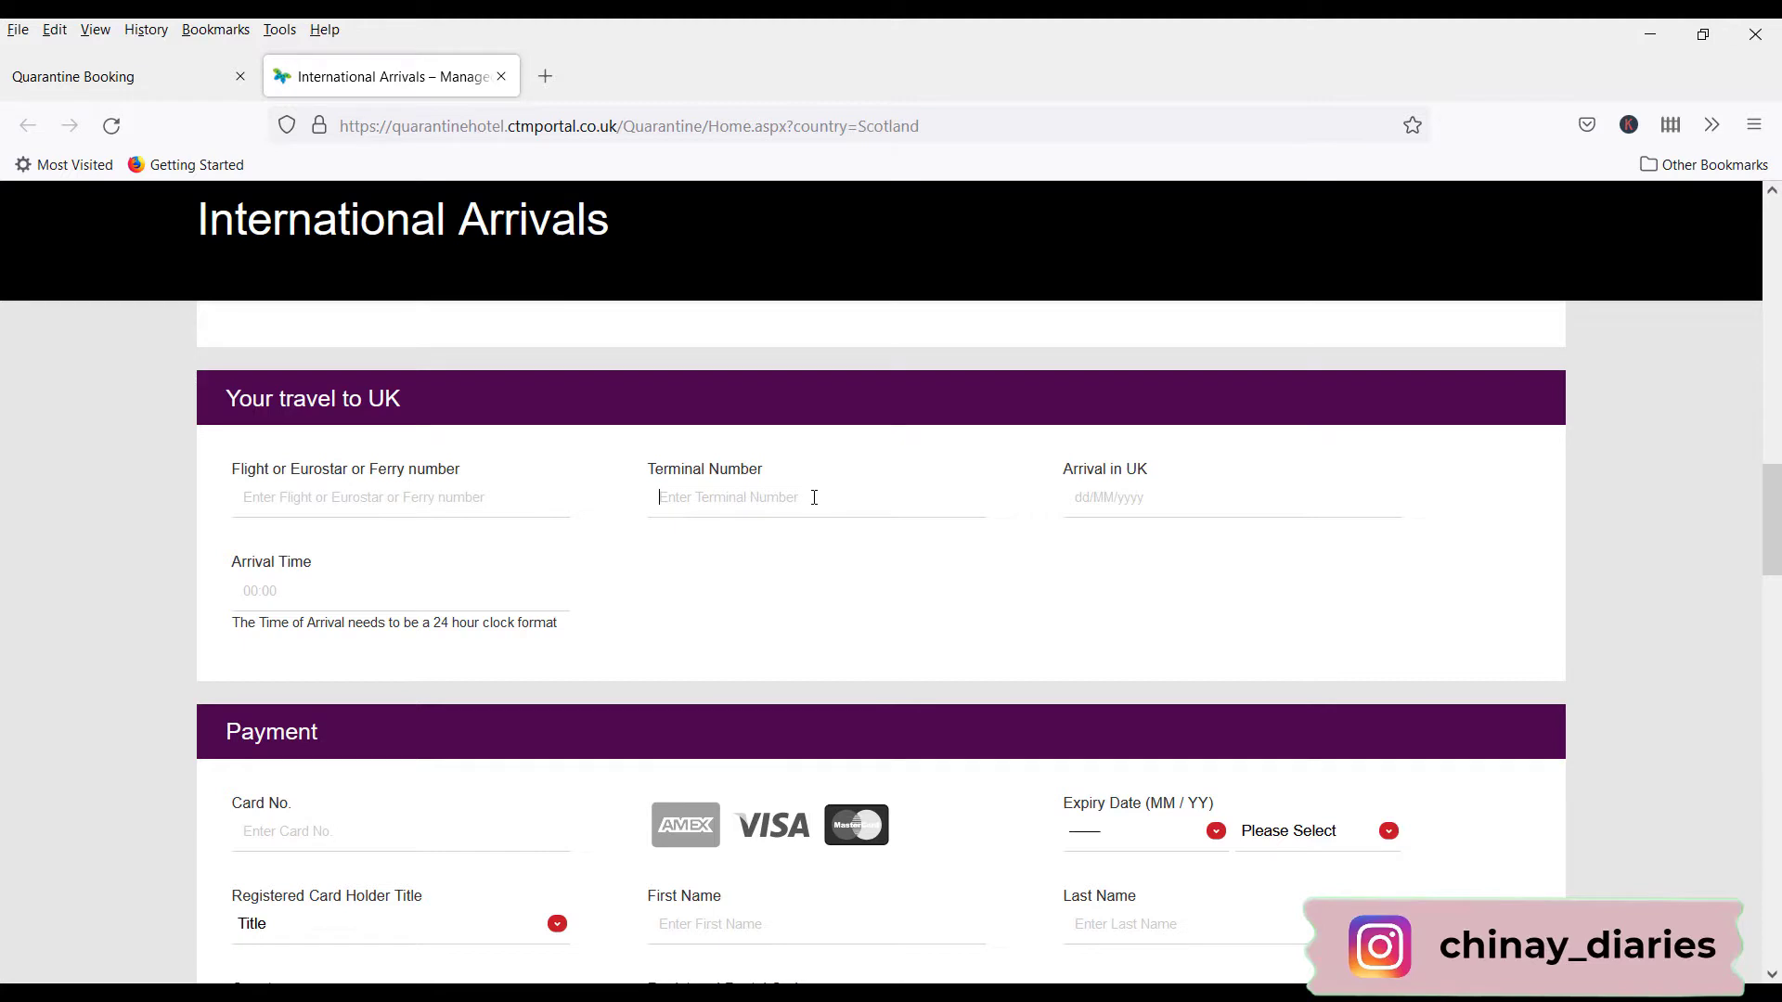
click(1238, 506)
click(657, 657)
scroll(960, 553, down, 2)
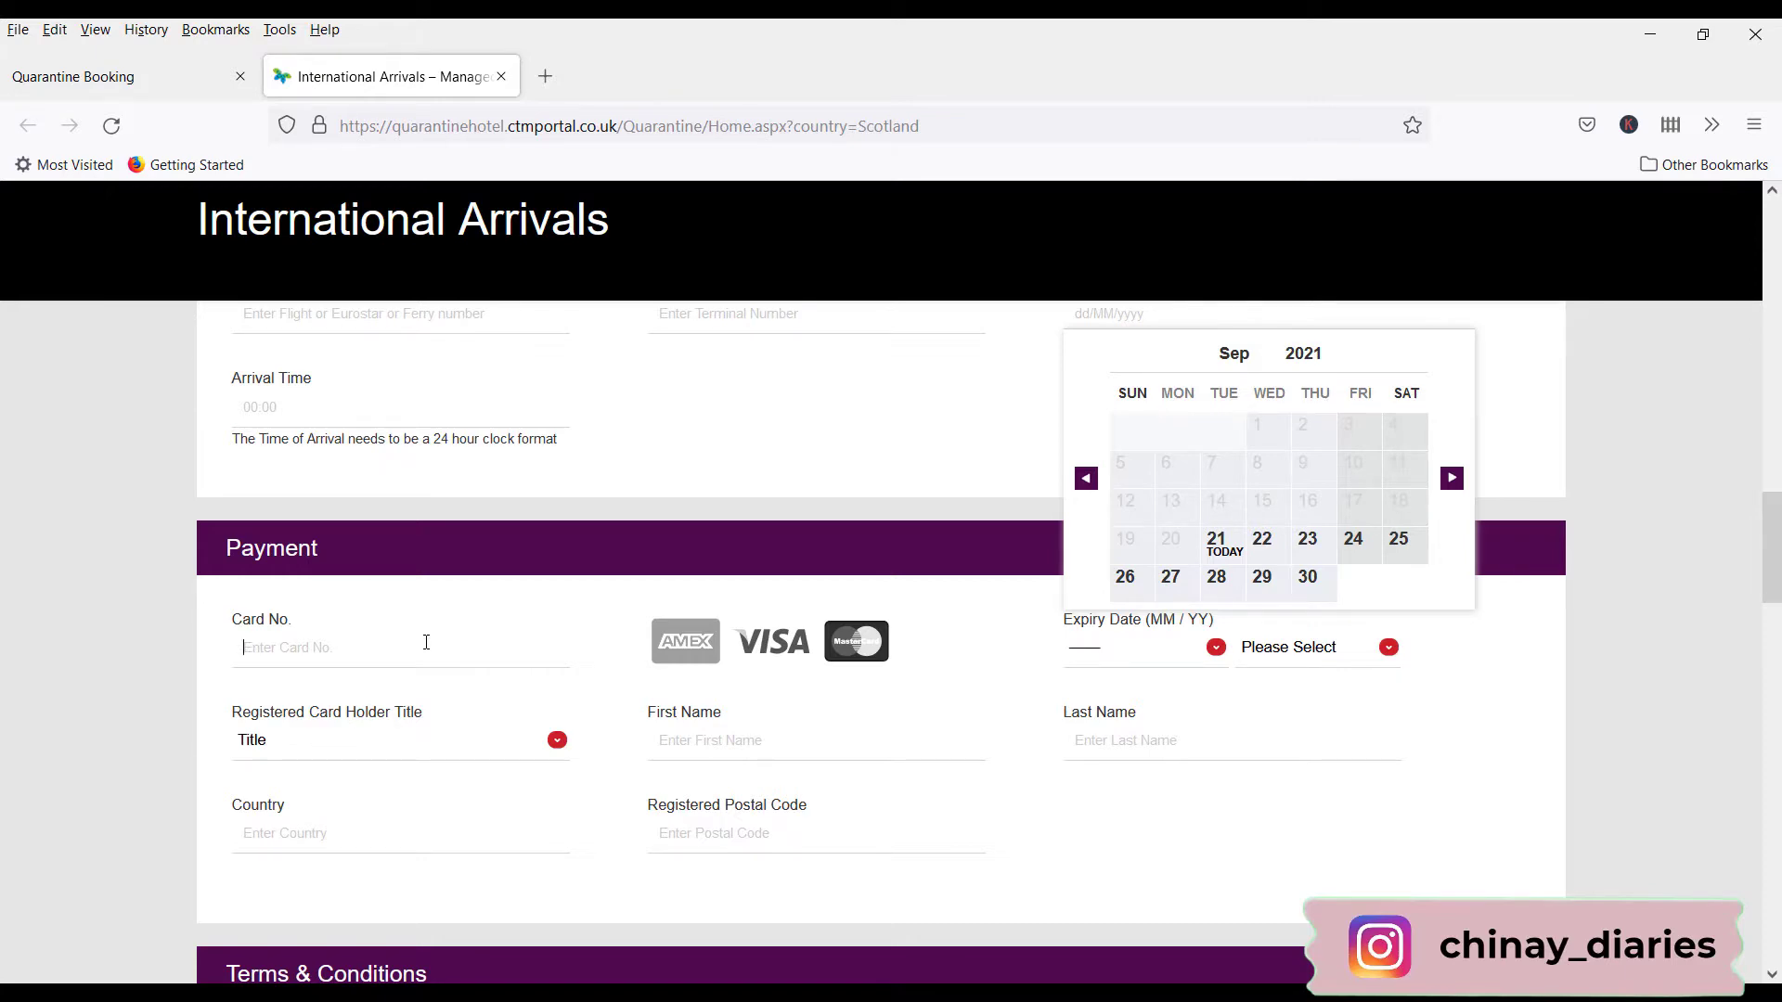
scroll(426, 642, down, 8)
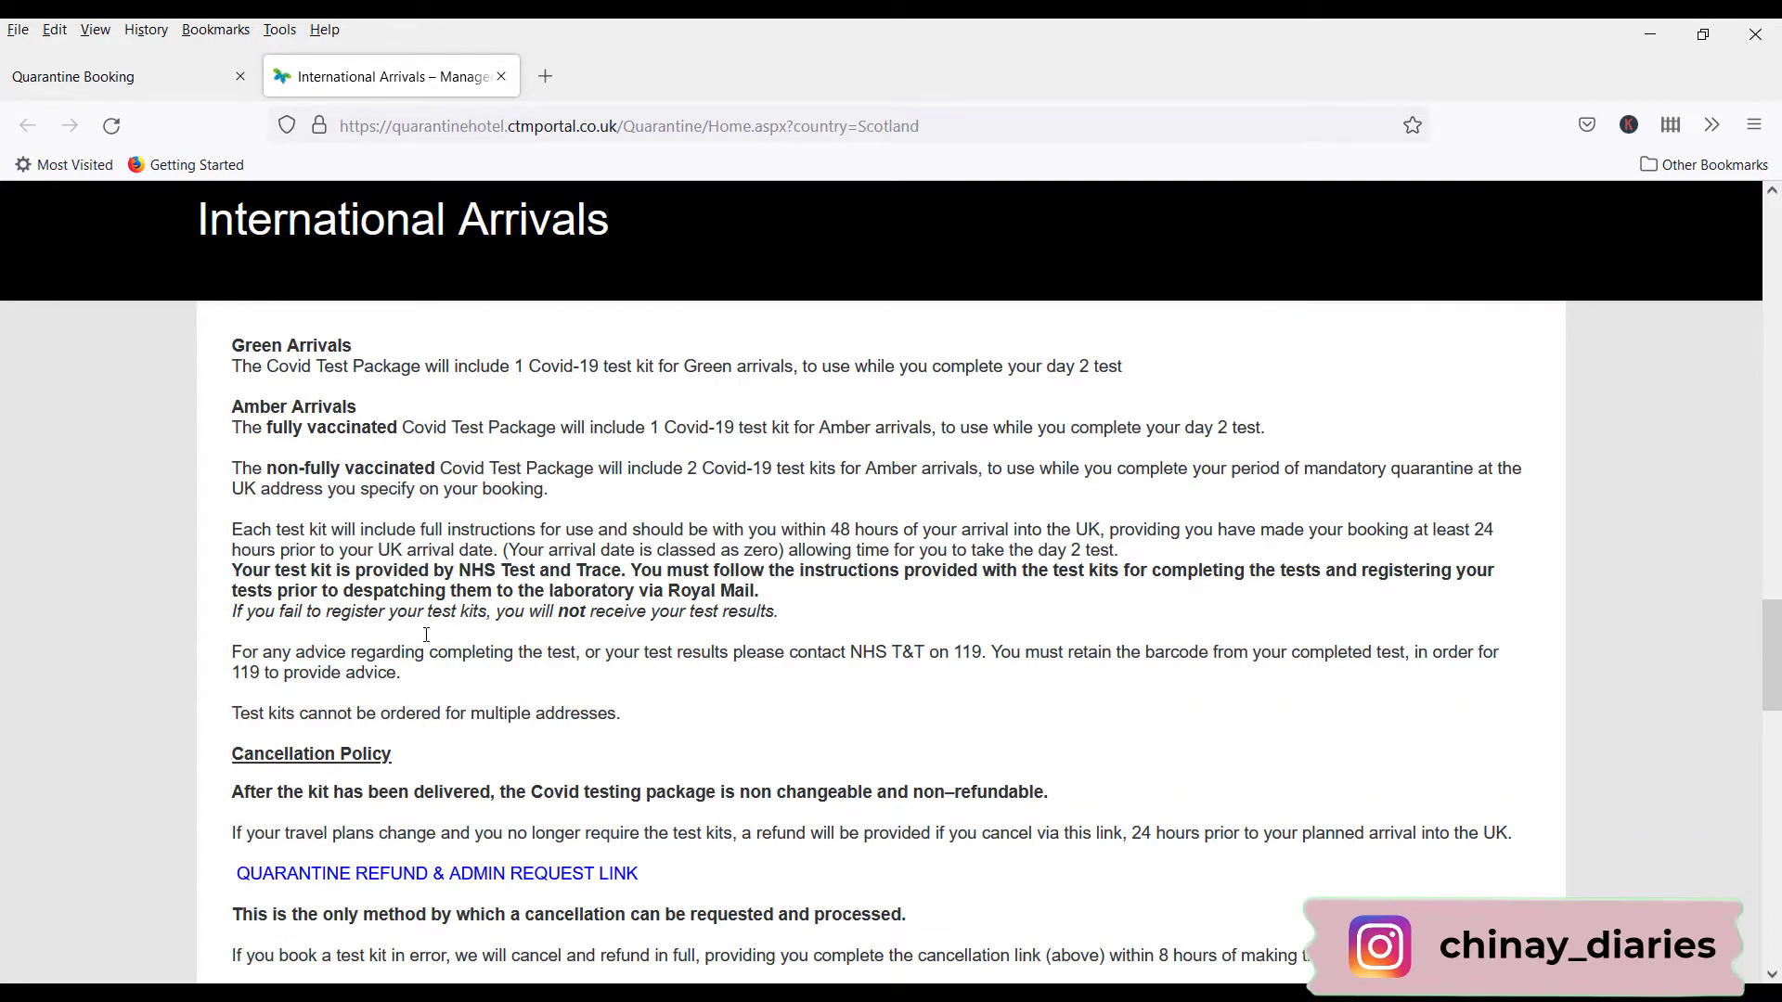
scroll(426, 634, up, 1)
scroll(427, 639, down, 2)
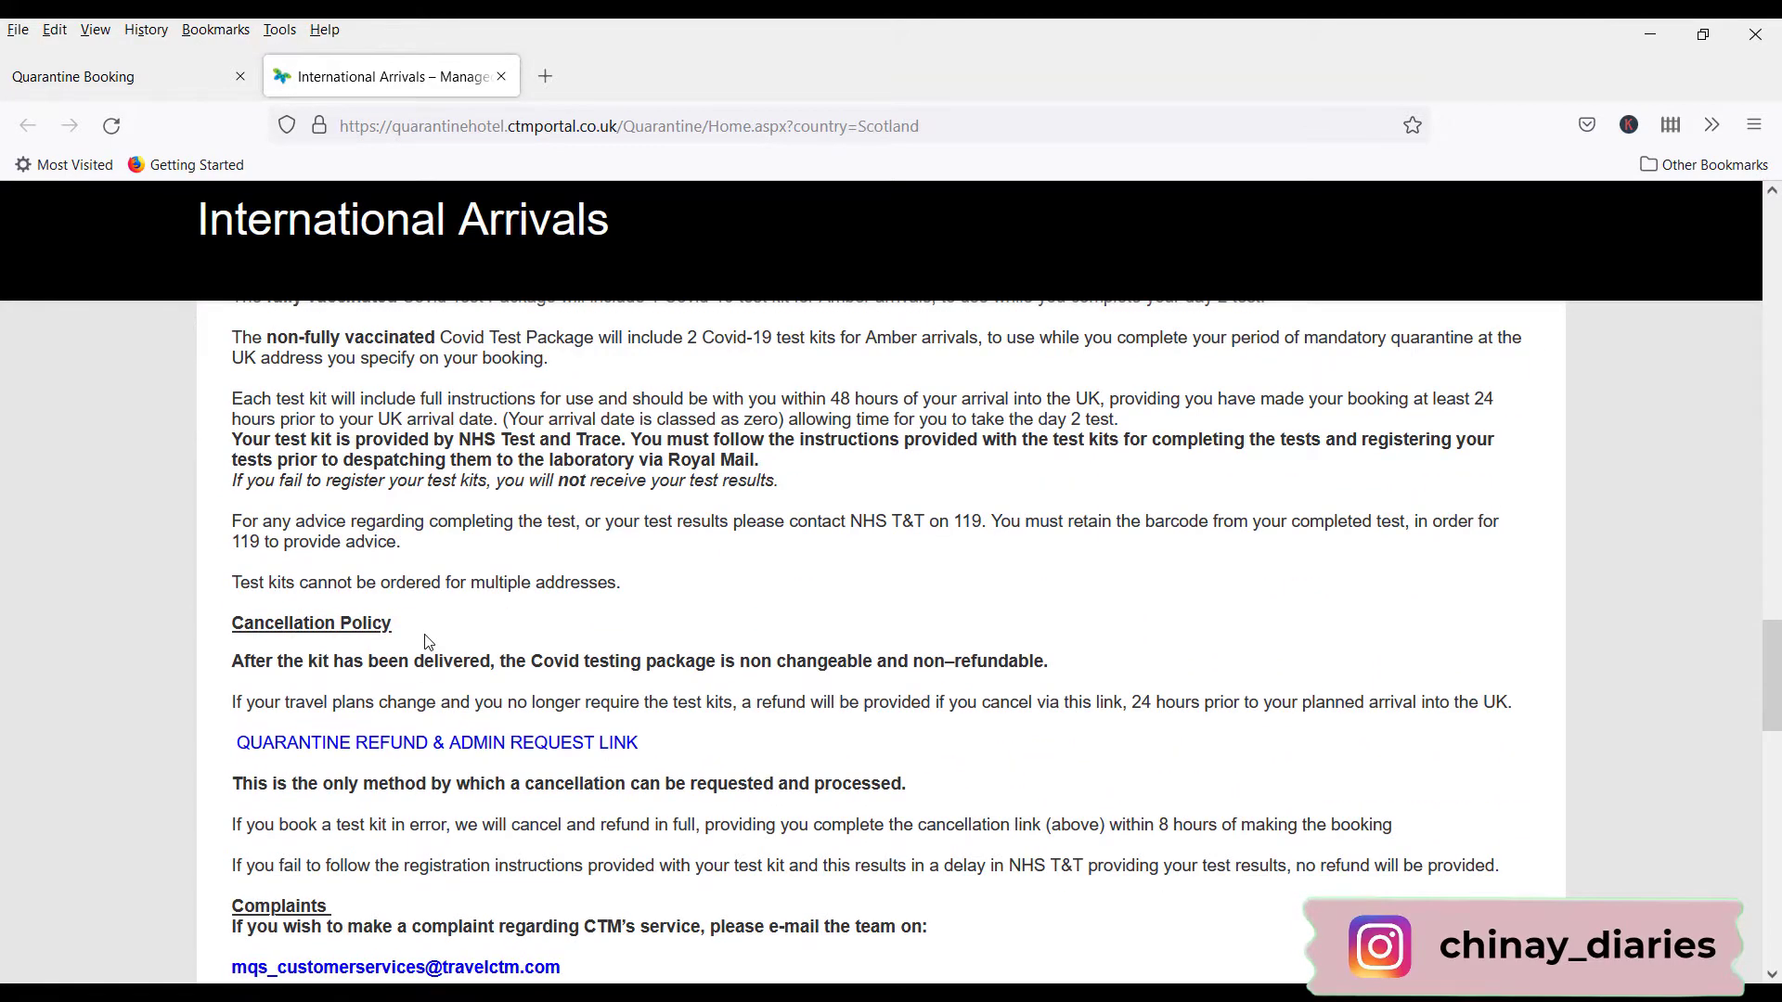
scroll(427, 642, down, 10)
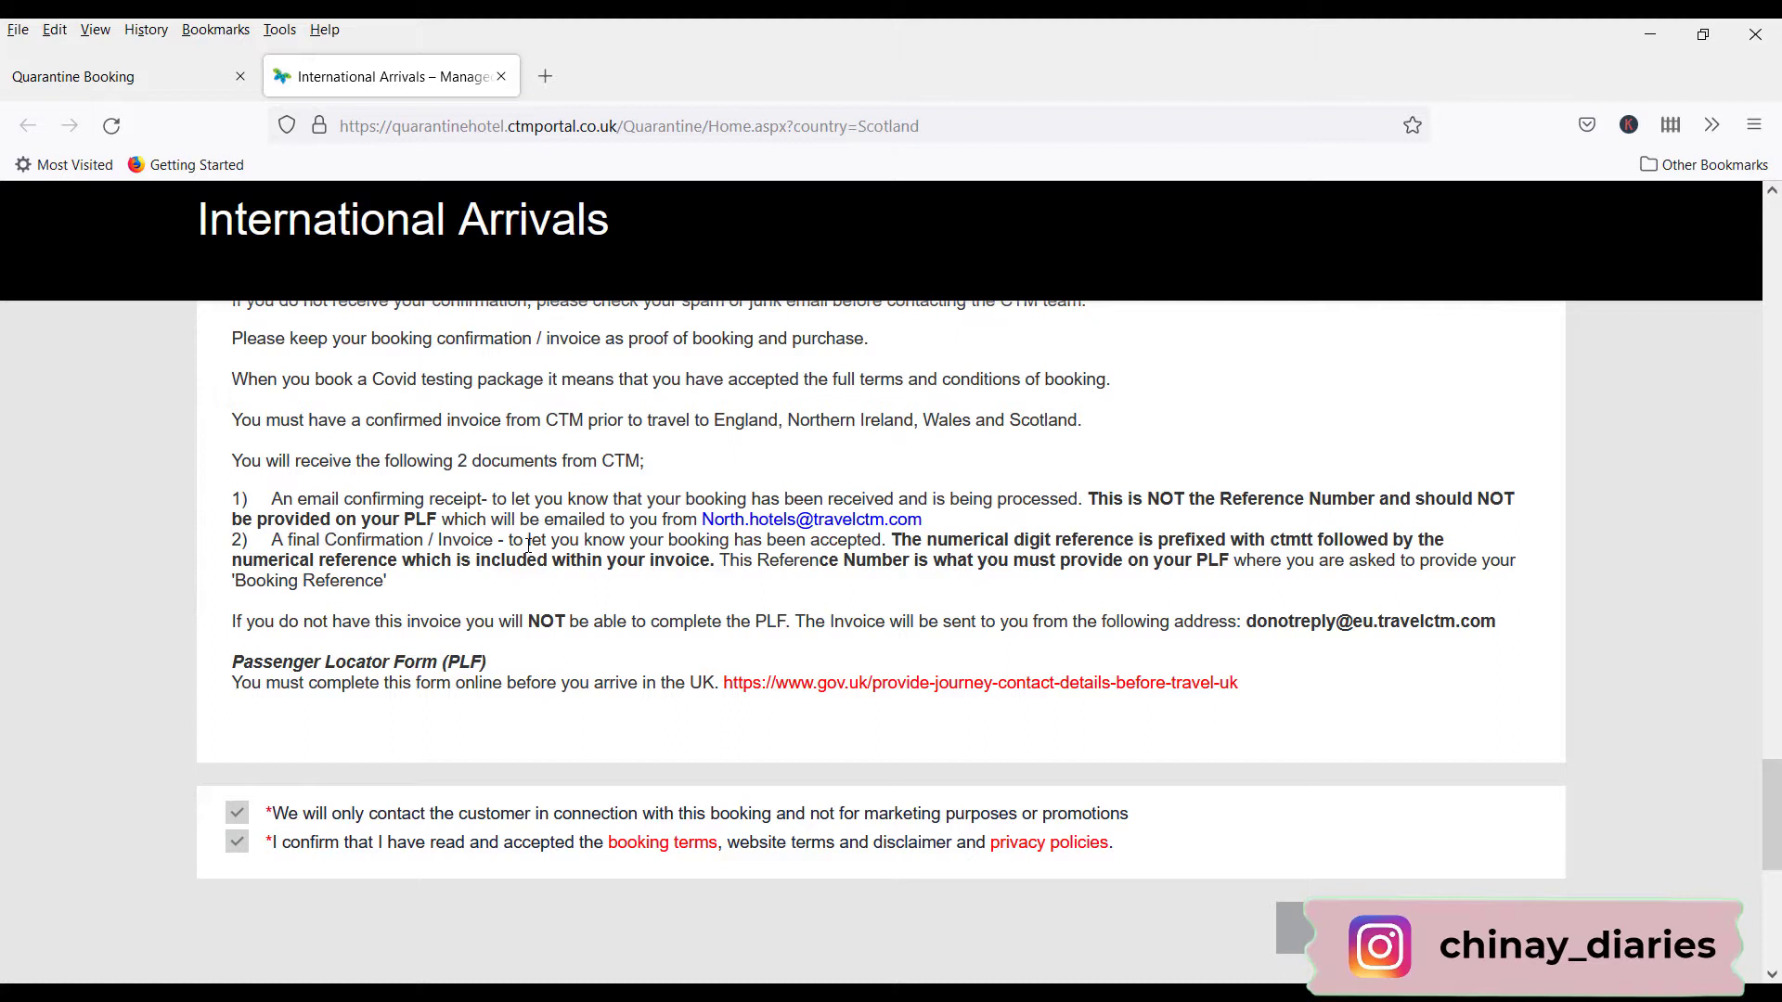
scroll(603, 603, down, 1)
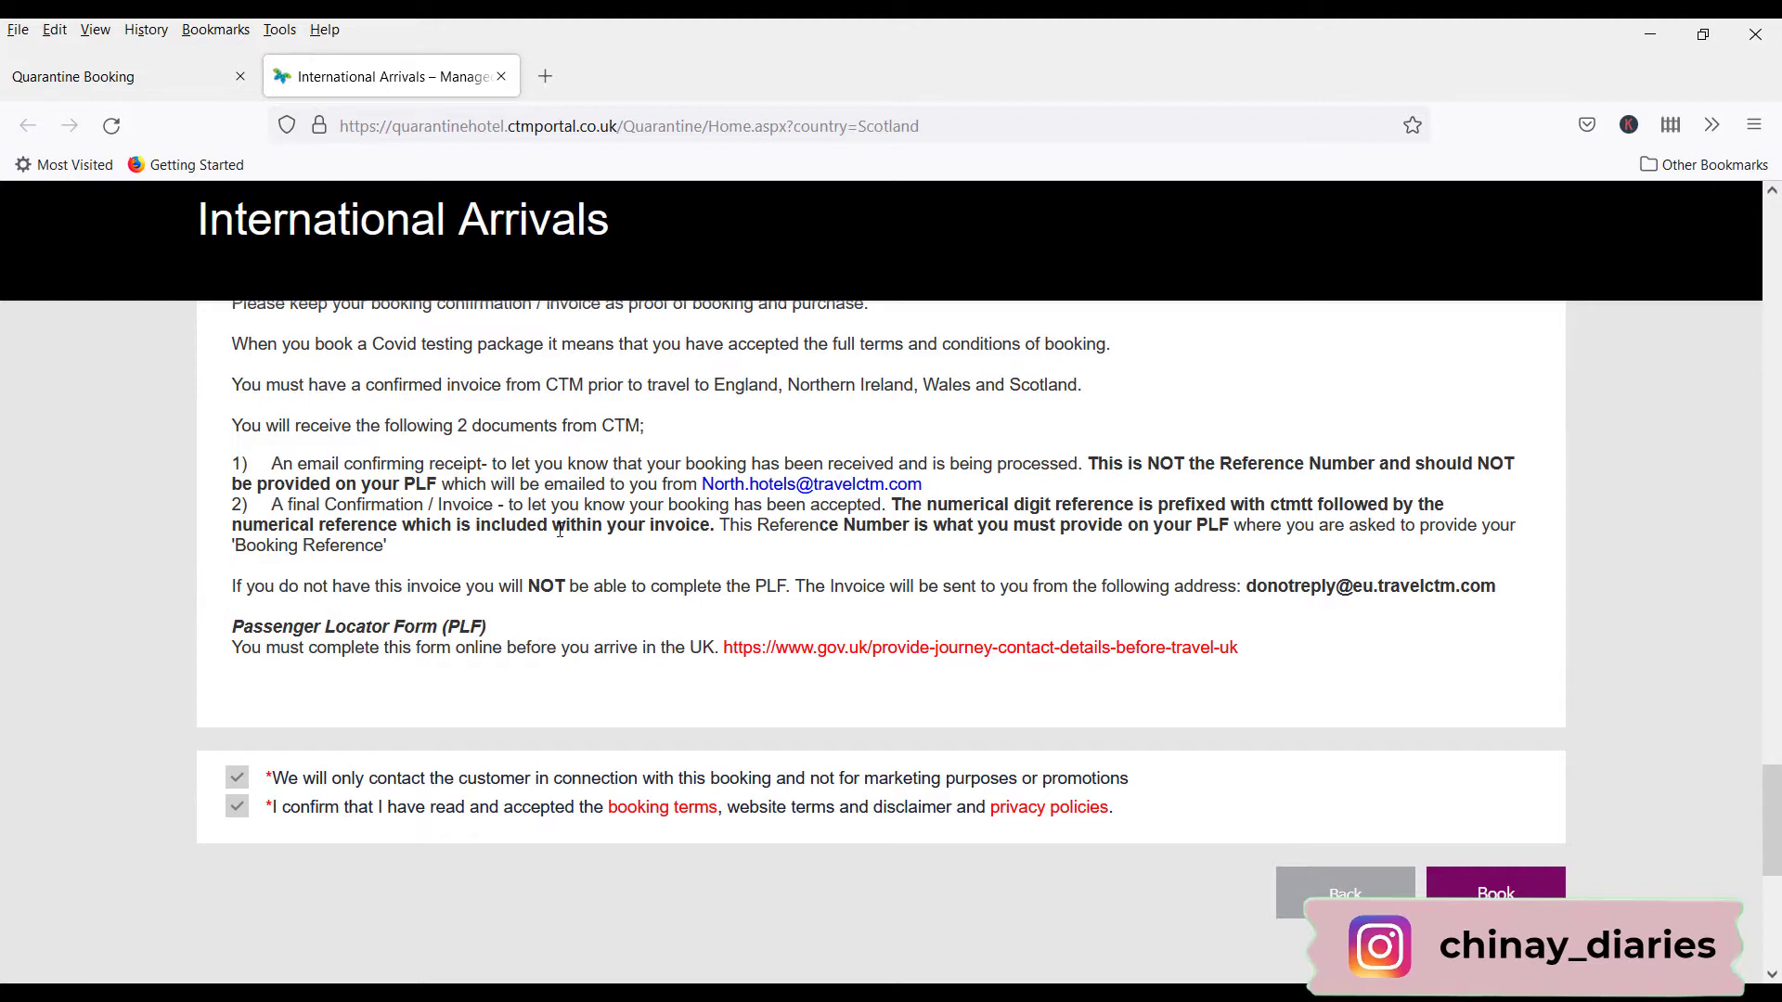
drag(273, 462, 426, 555)
click(925, 558)
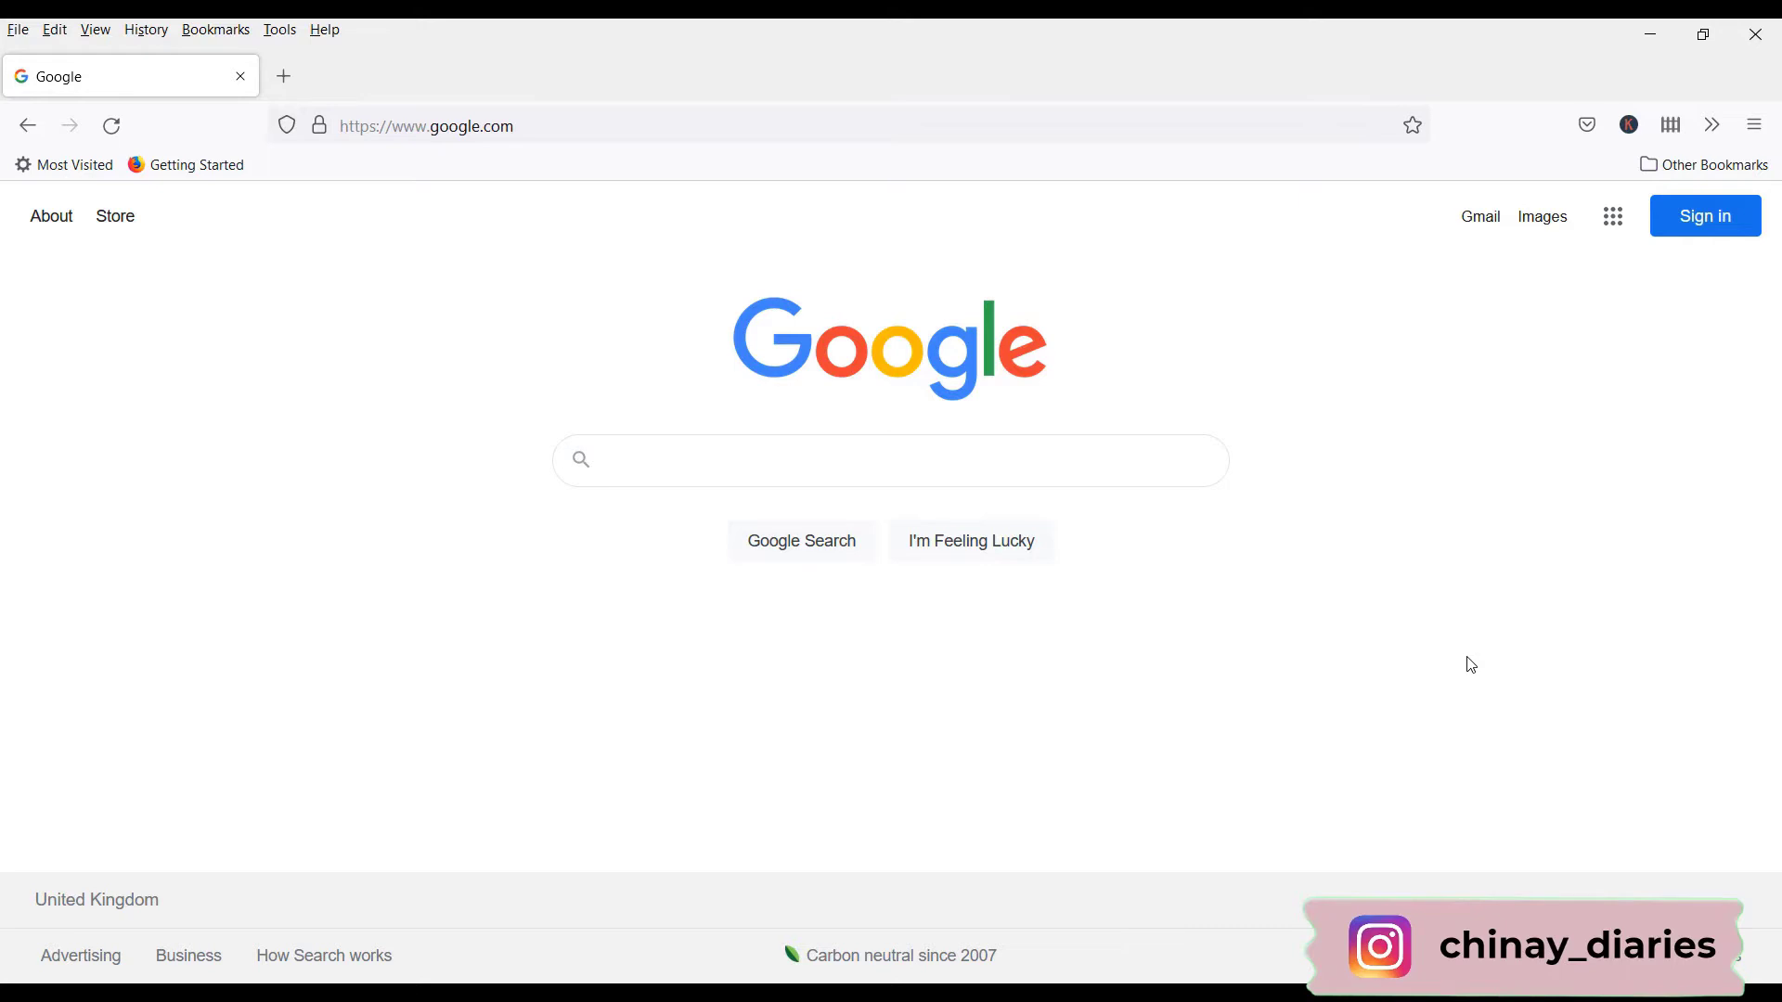
Search Google for 'register covid test'
click(796, 452)
text(register c)
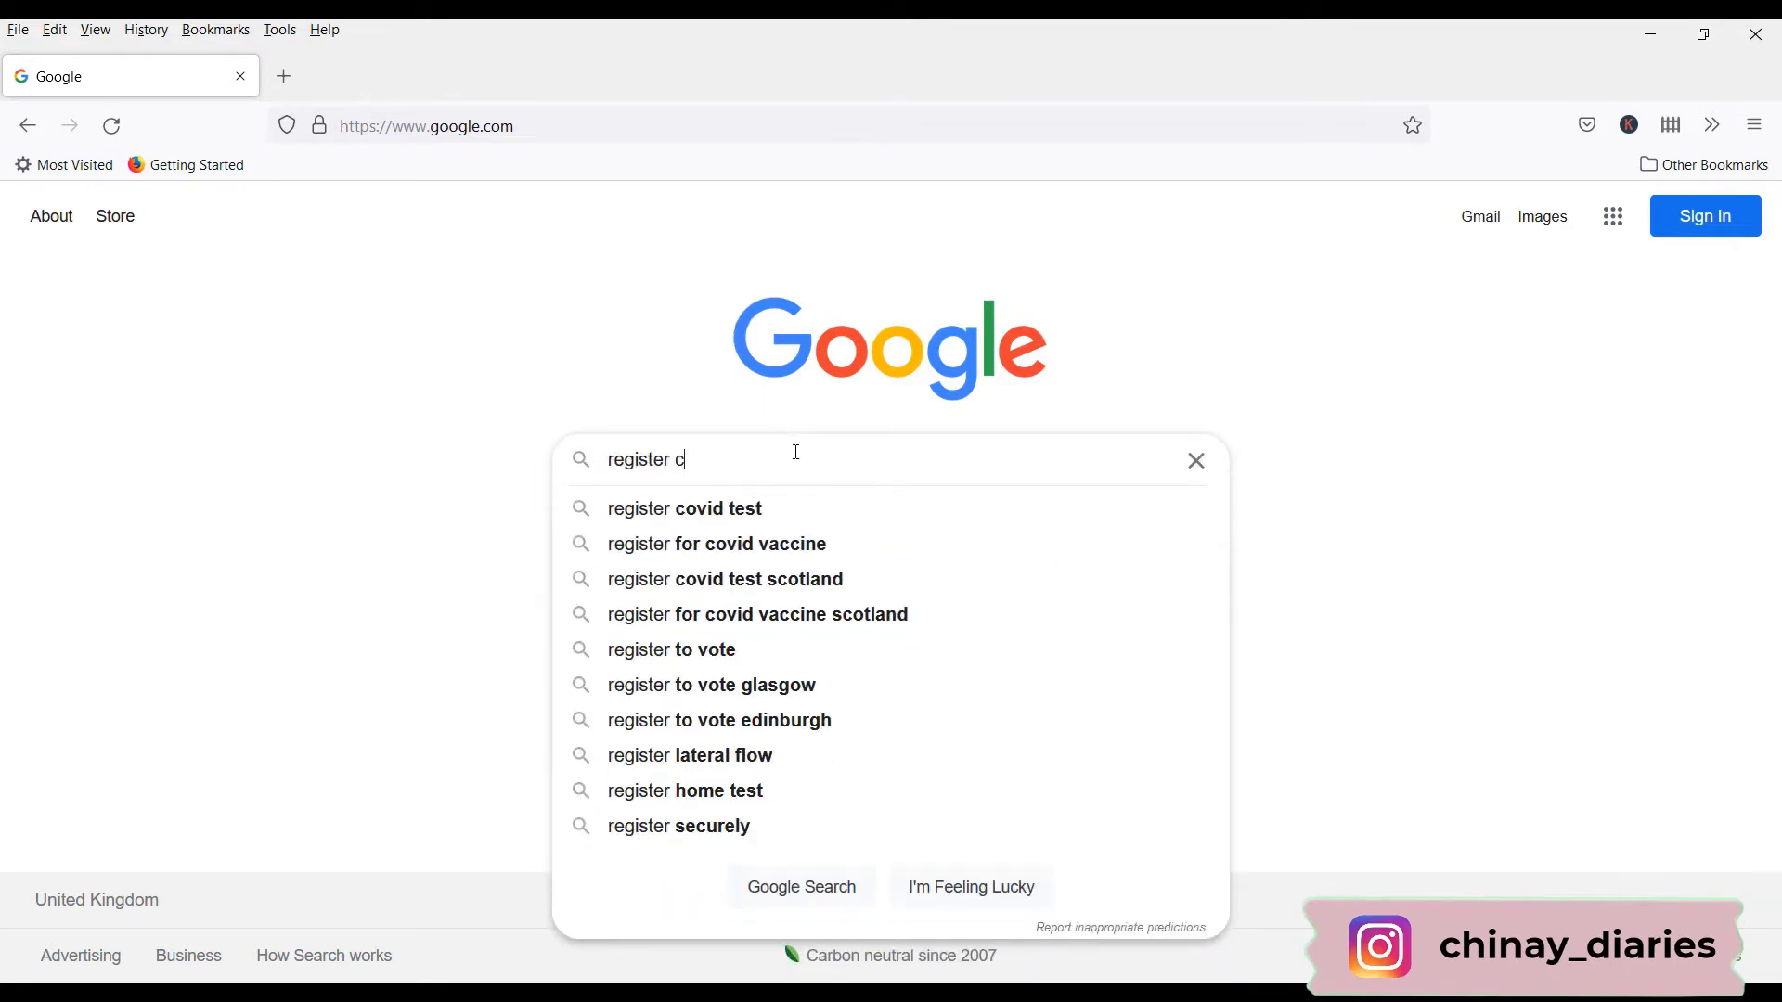
text(ovid)
key(Down)
key(Return)
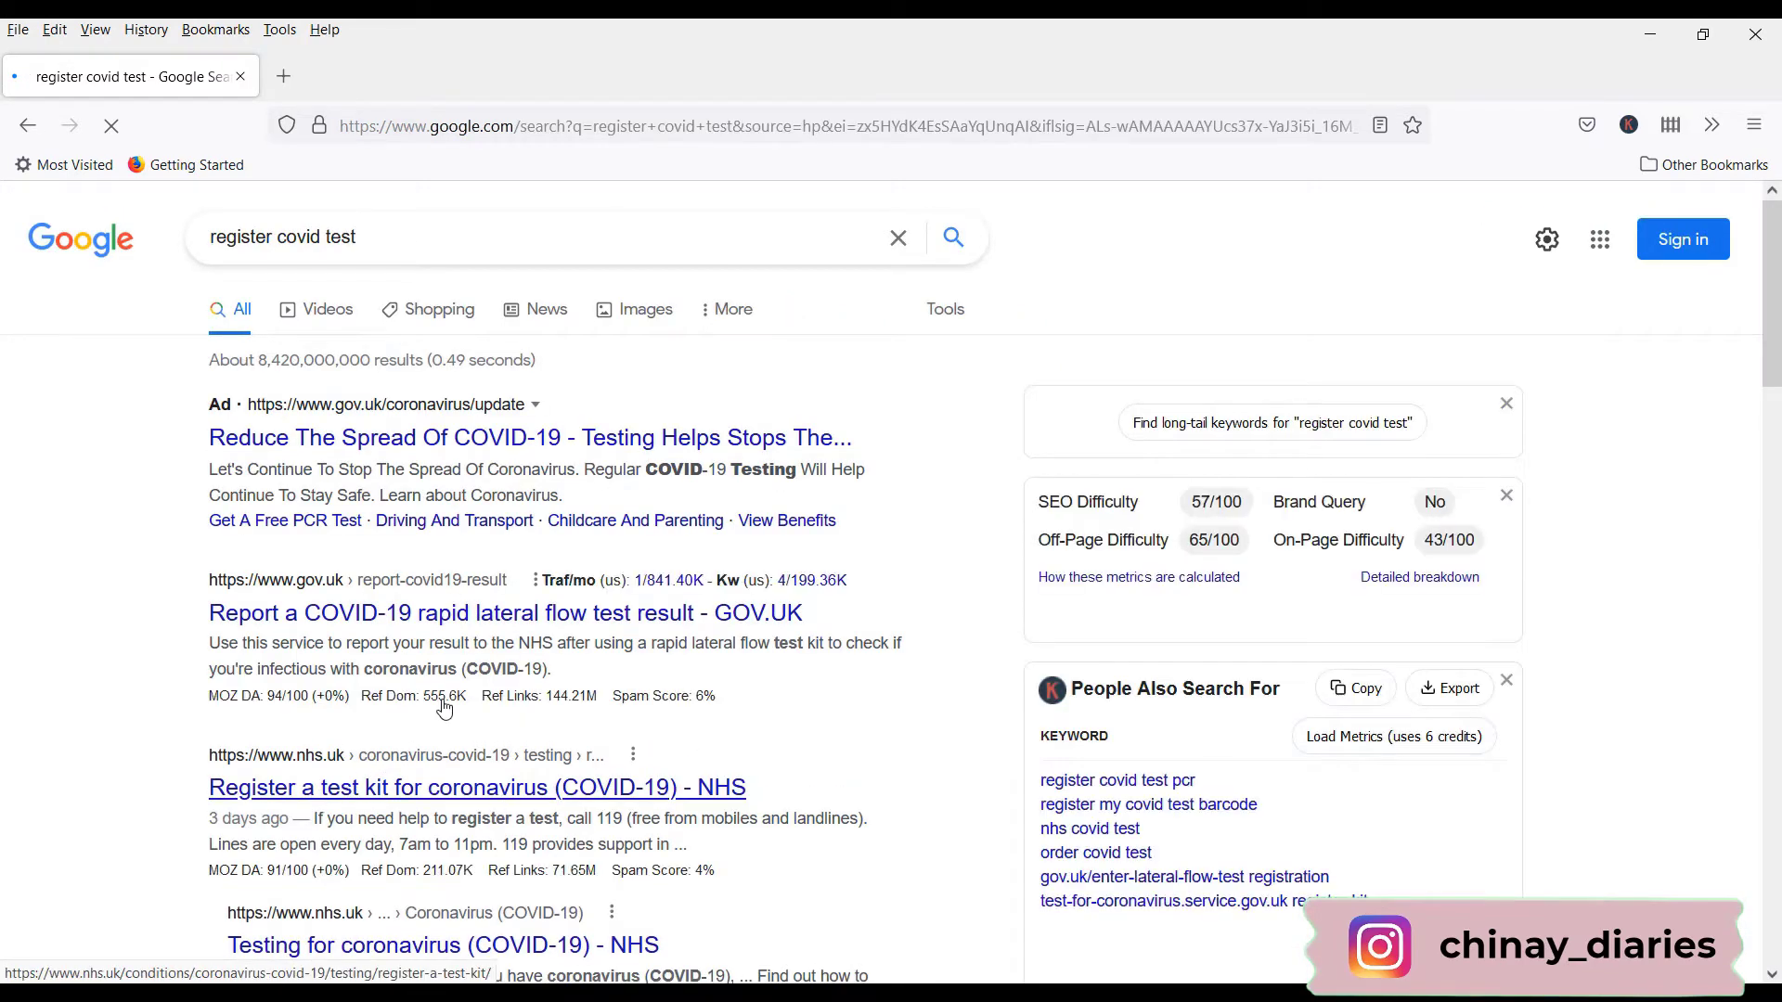
scroll(436, 784, down, 4)
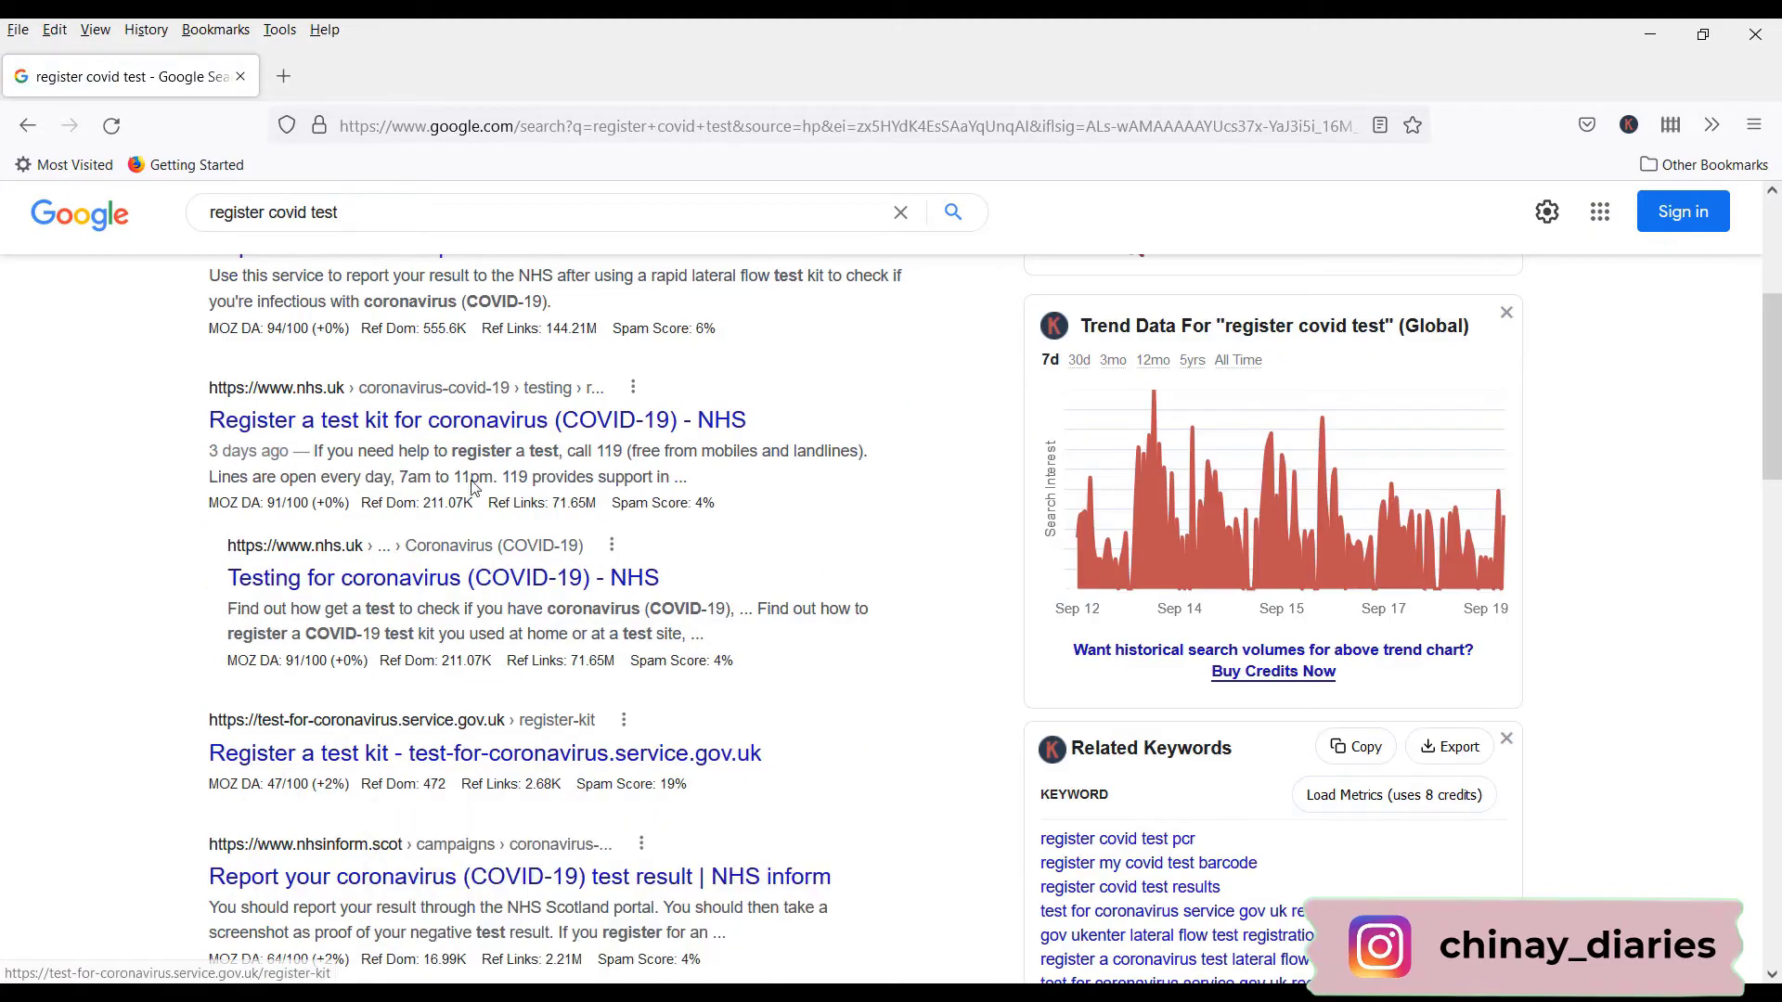
Open the NHS register-a-test-kit page, accept analytics cookies, and follow the GOV.UK PCR registration link
click(471, 423)
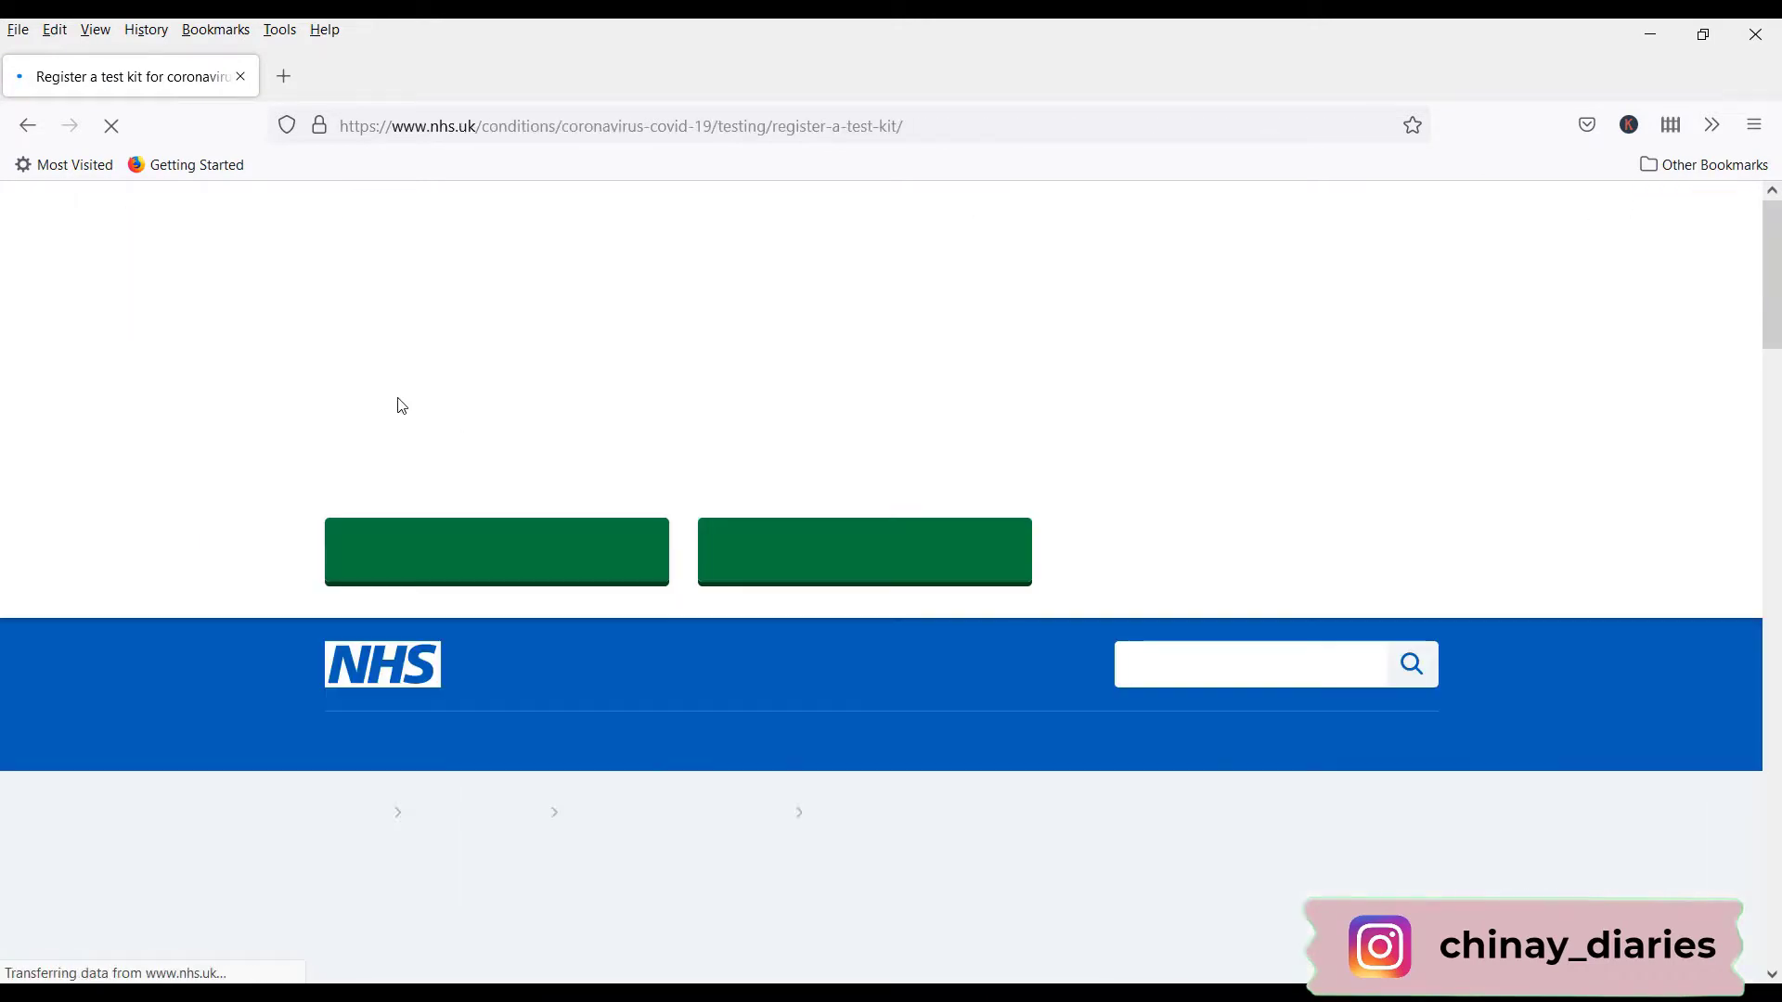
click(537, 569)
scroll(438, 500, down, 2)
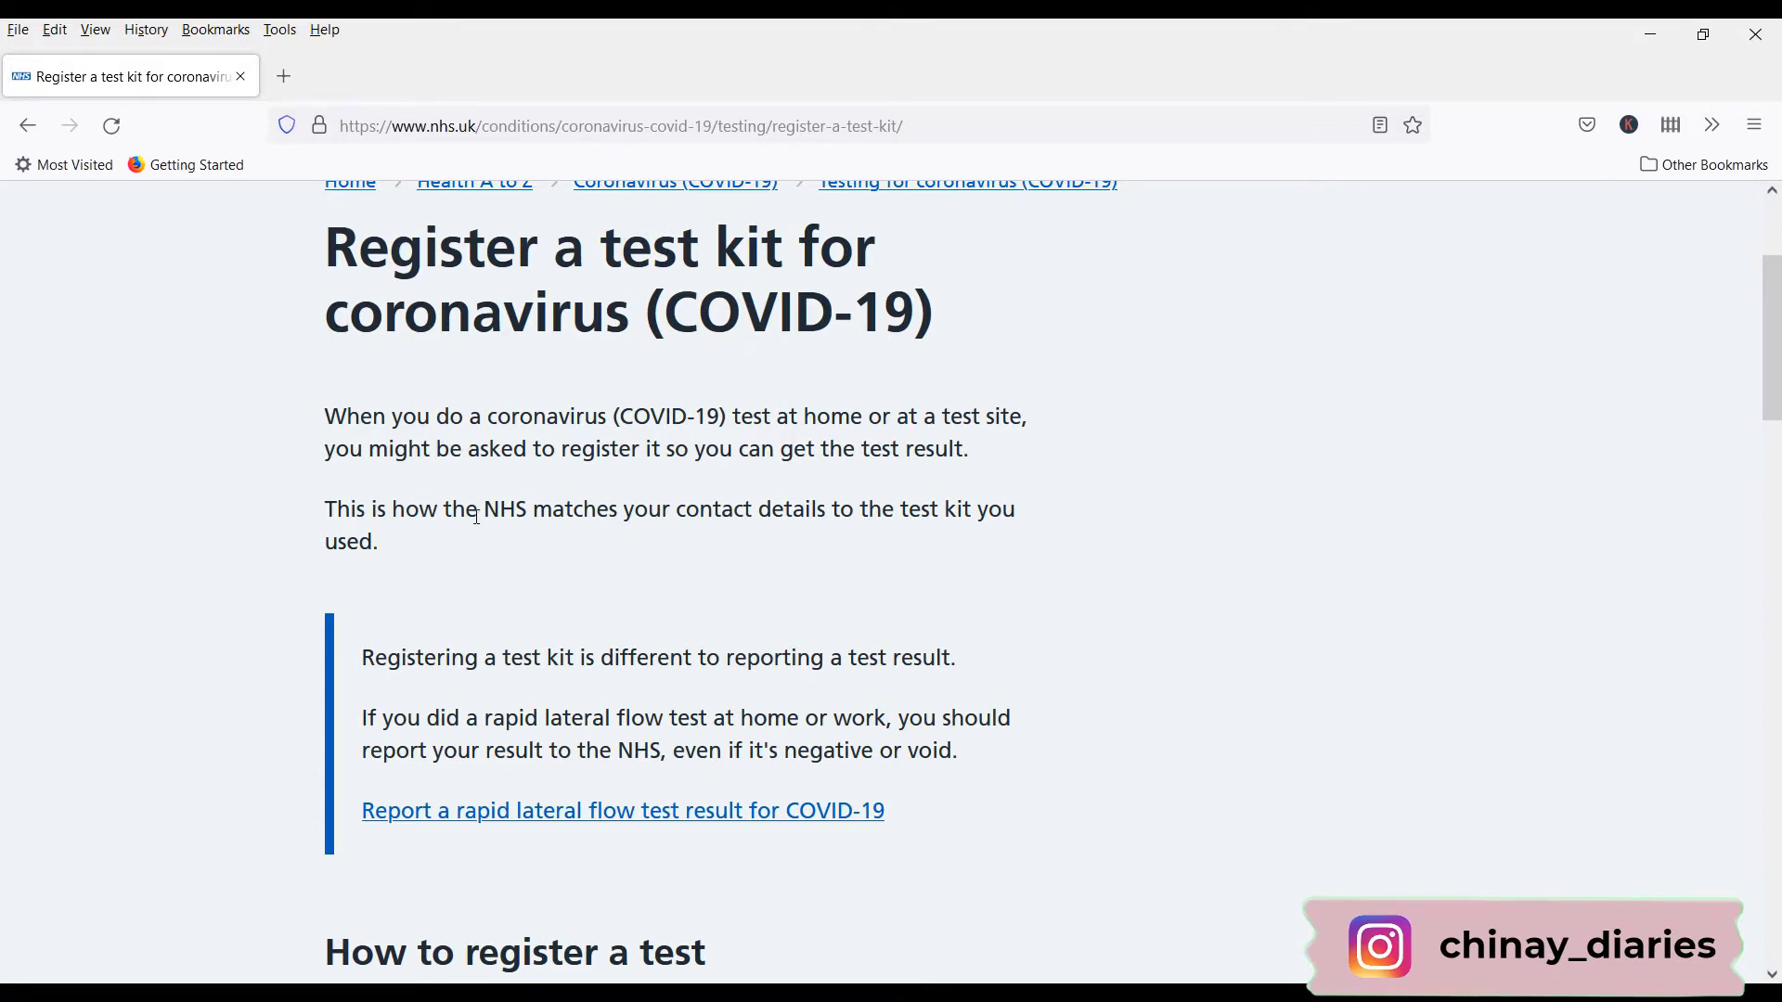
drag(465, 510, 822, 515)
click(267, 477)
scroll(276, 473, down, 7)
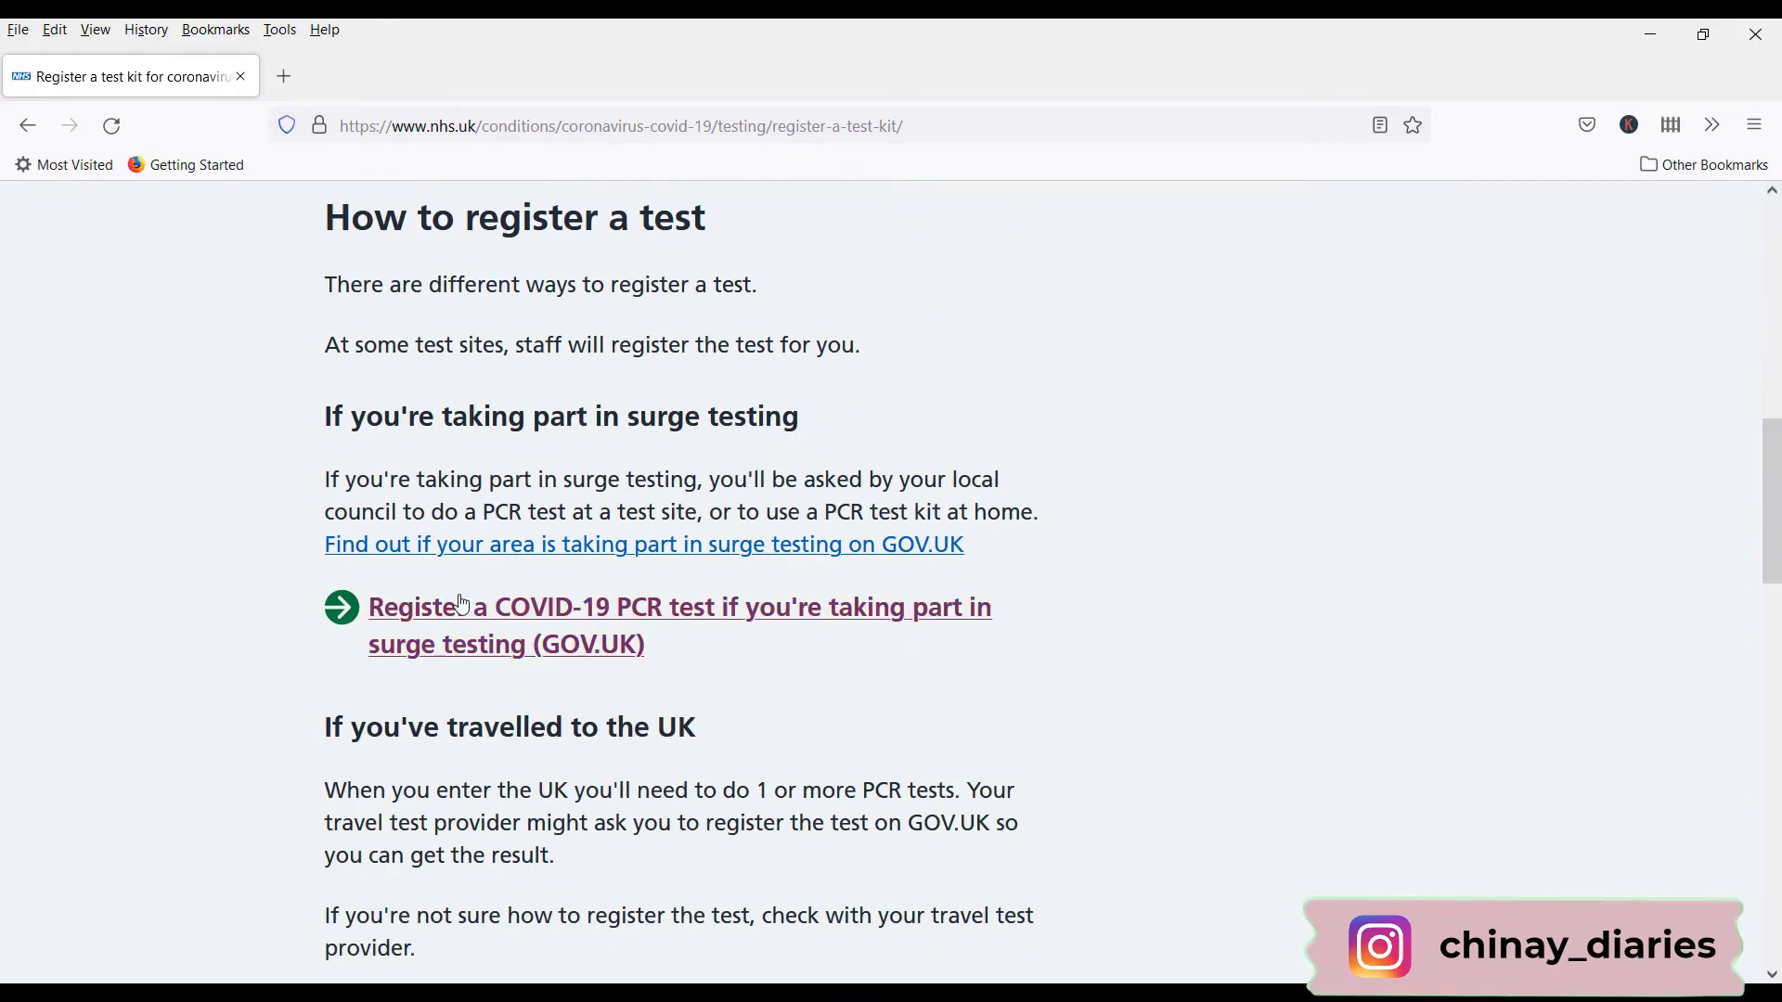
click(557, 622)
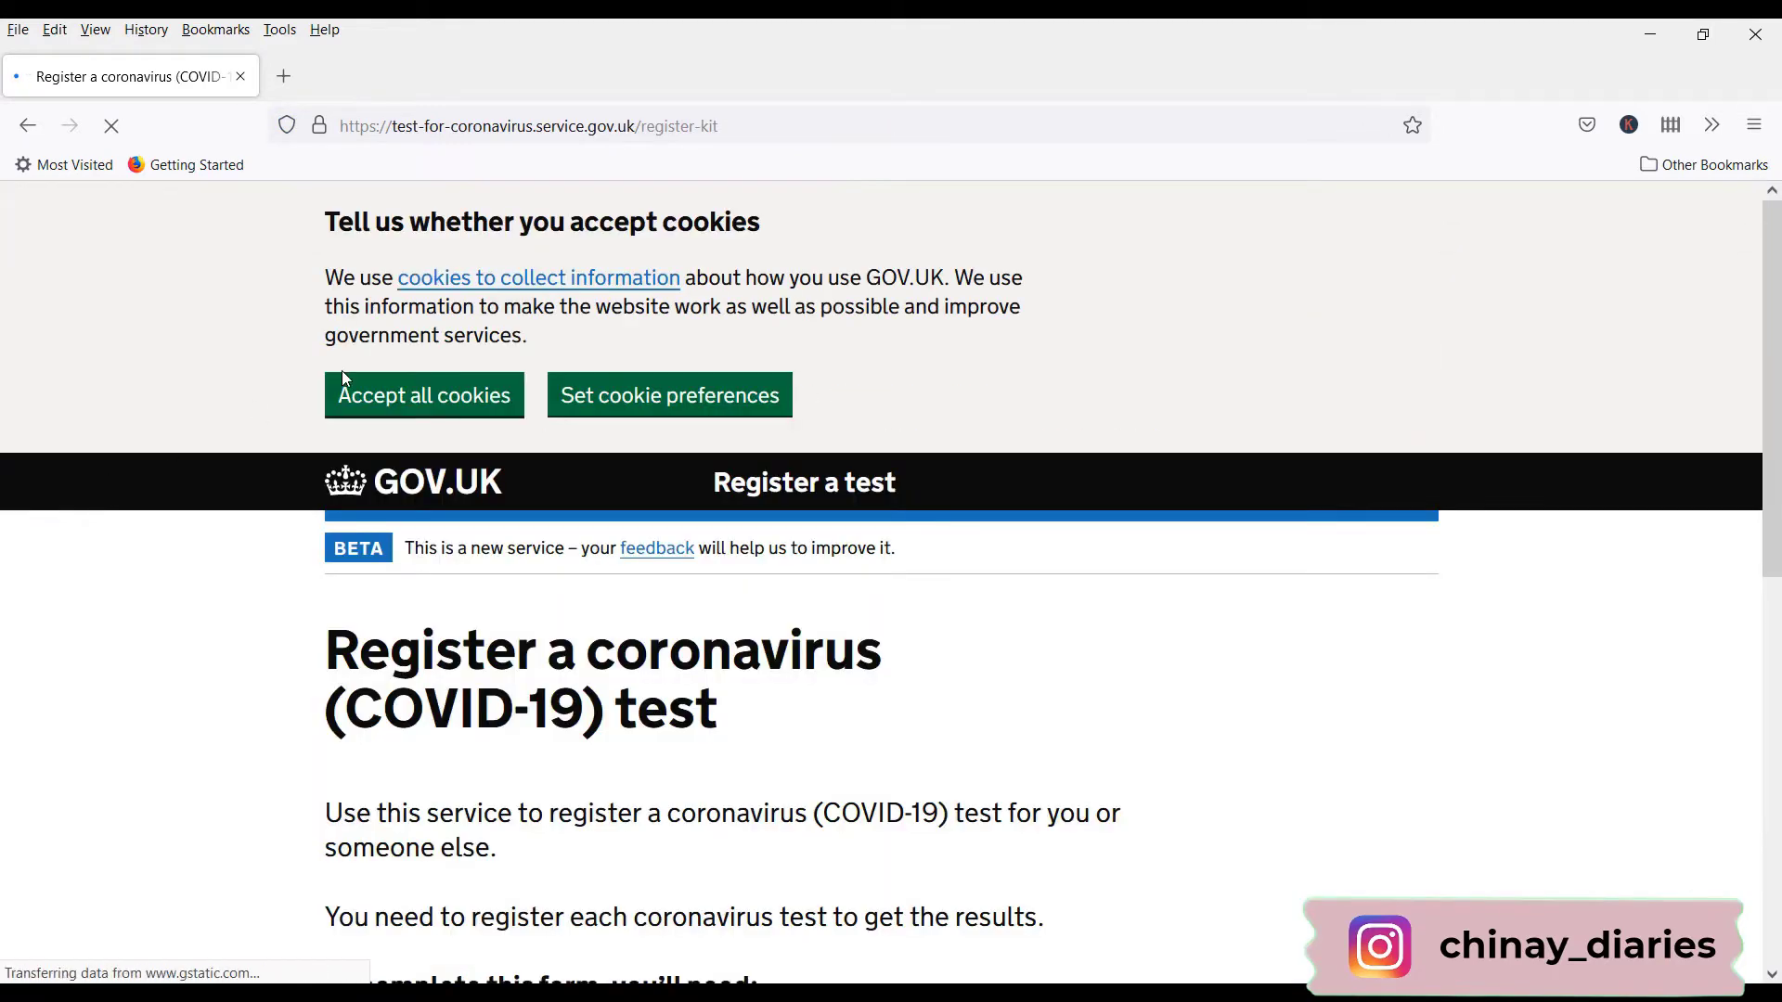
Accept all cookies and highlight the required test kit barcode, mobile number and Royal Mail barcode
click(492, 397)
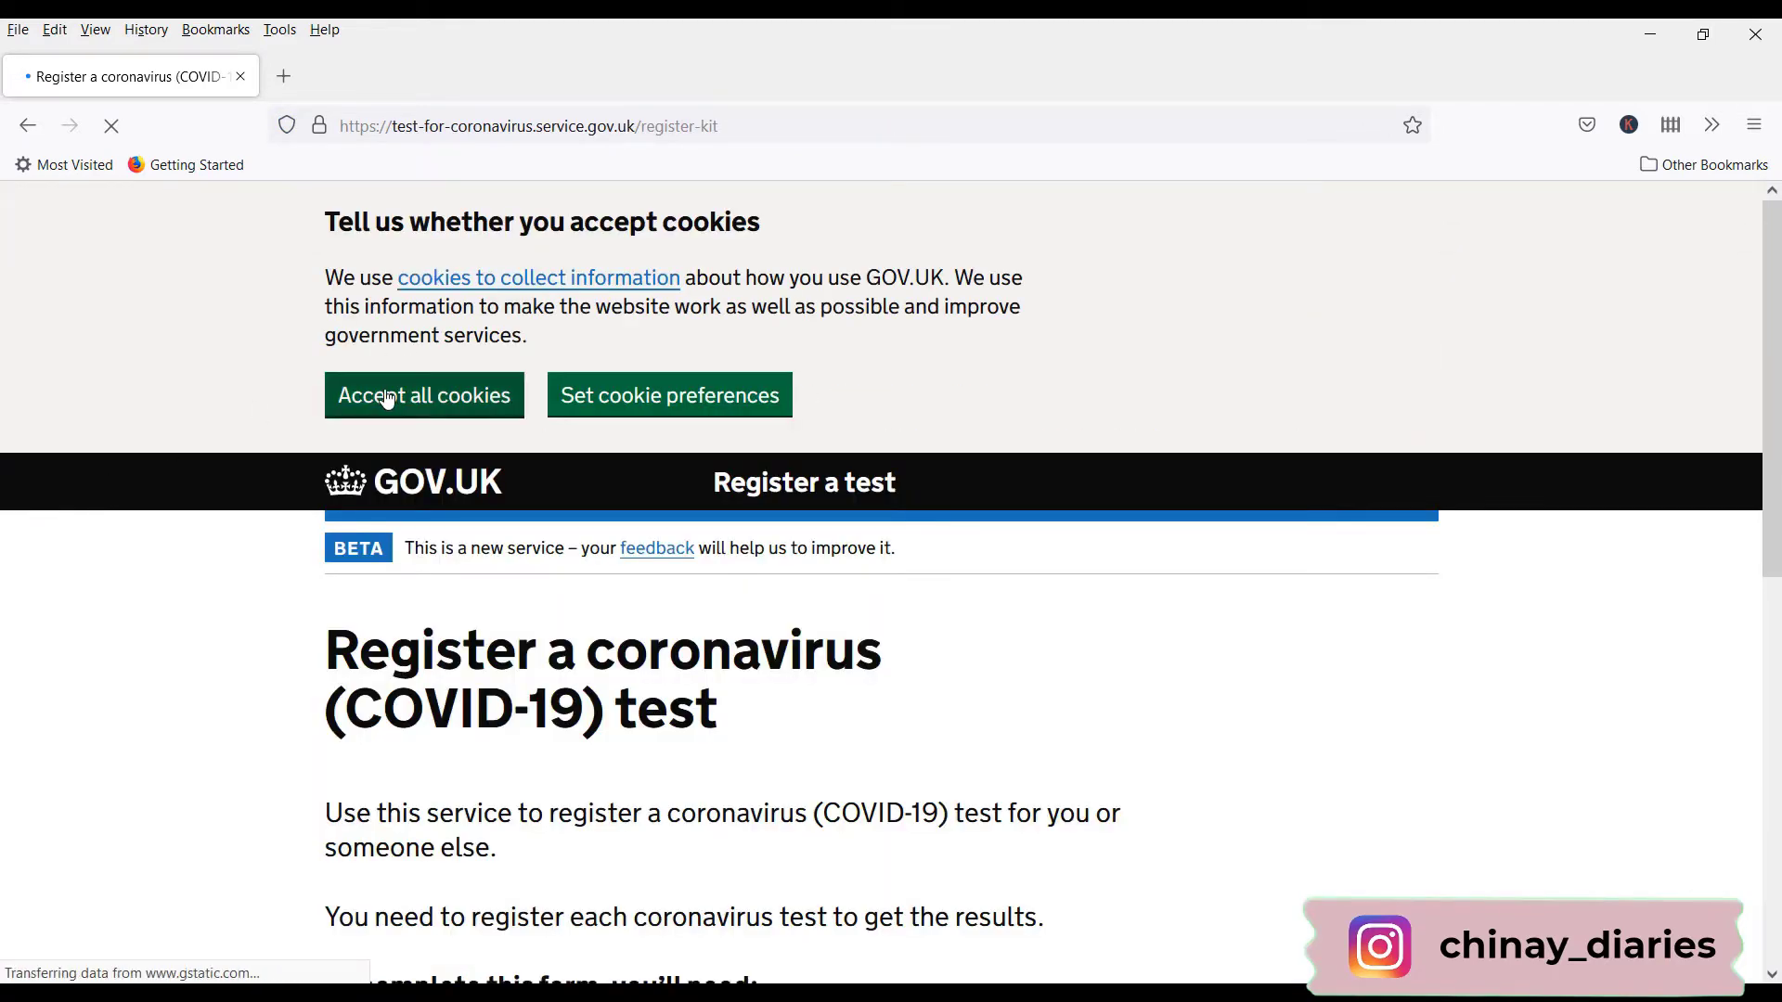
scroll(287, 384, down, 4)
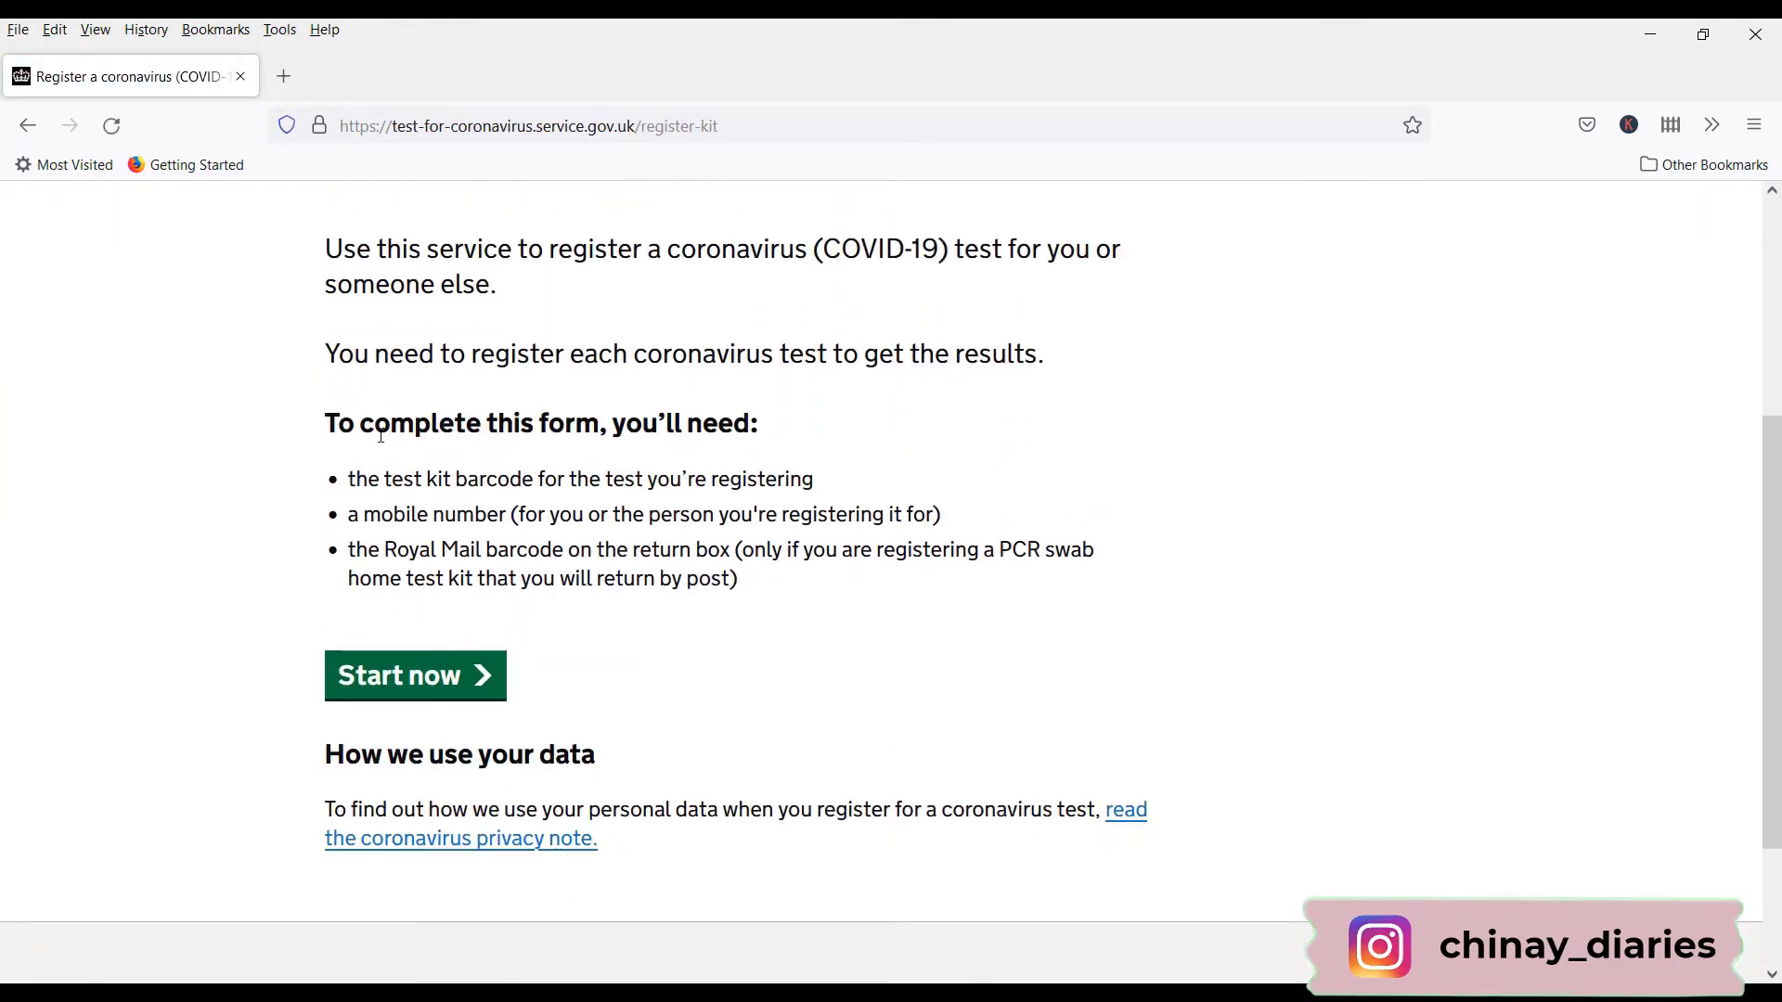
drag(375, 429, 768, 436)
click(496, 456)
drag(380, 478, 760, 480)
drag(380, 516, 638, 549)
drag(378, 483, 573, 485)
drag(370, 549, 767, 593)
drag(369, 480, 634, 488)
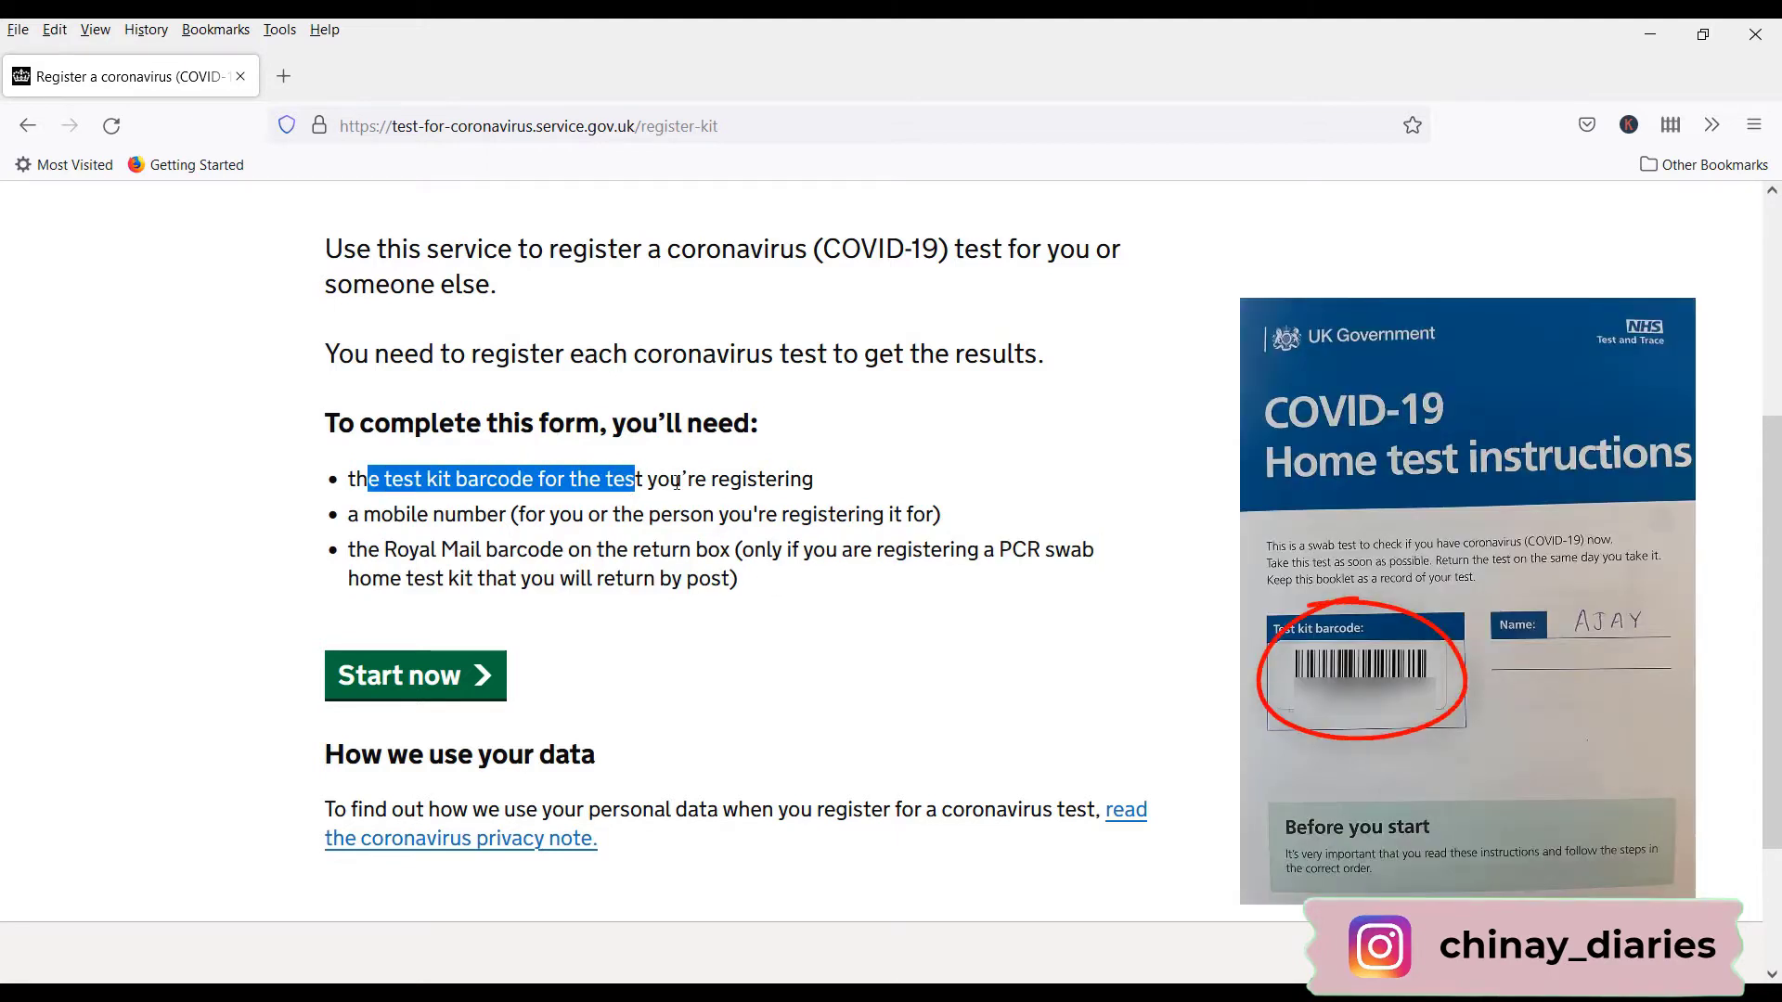
drag(369, 555, 604, 560)
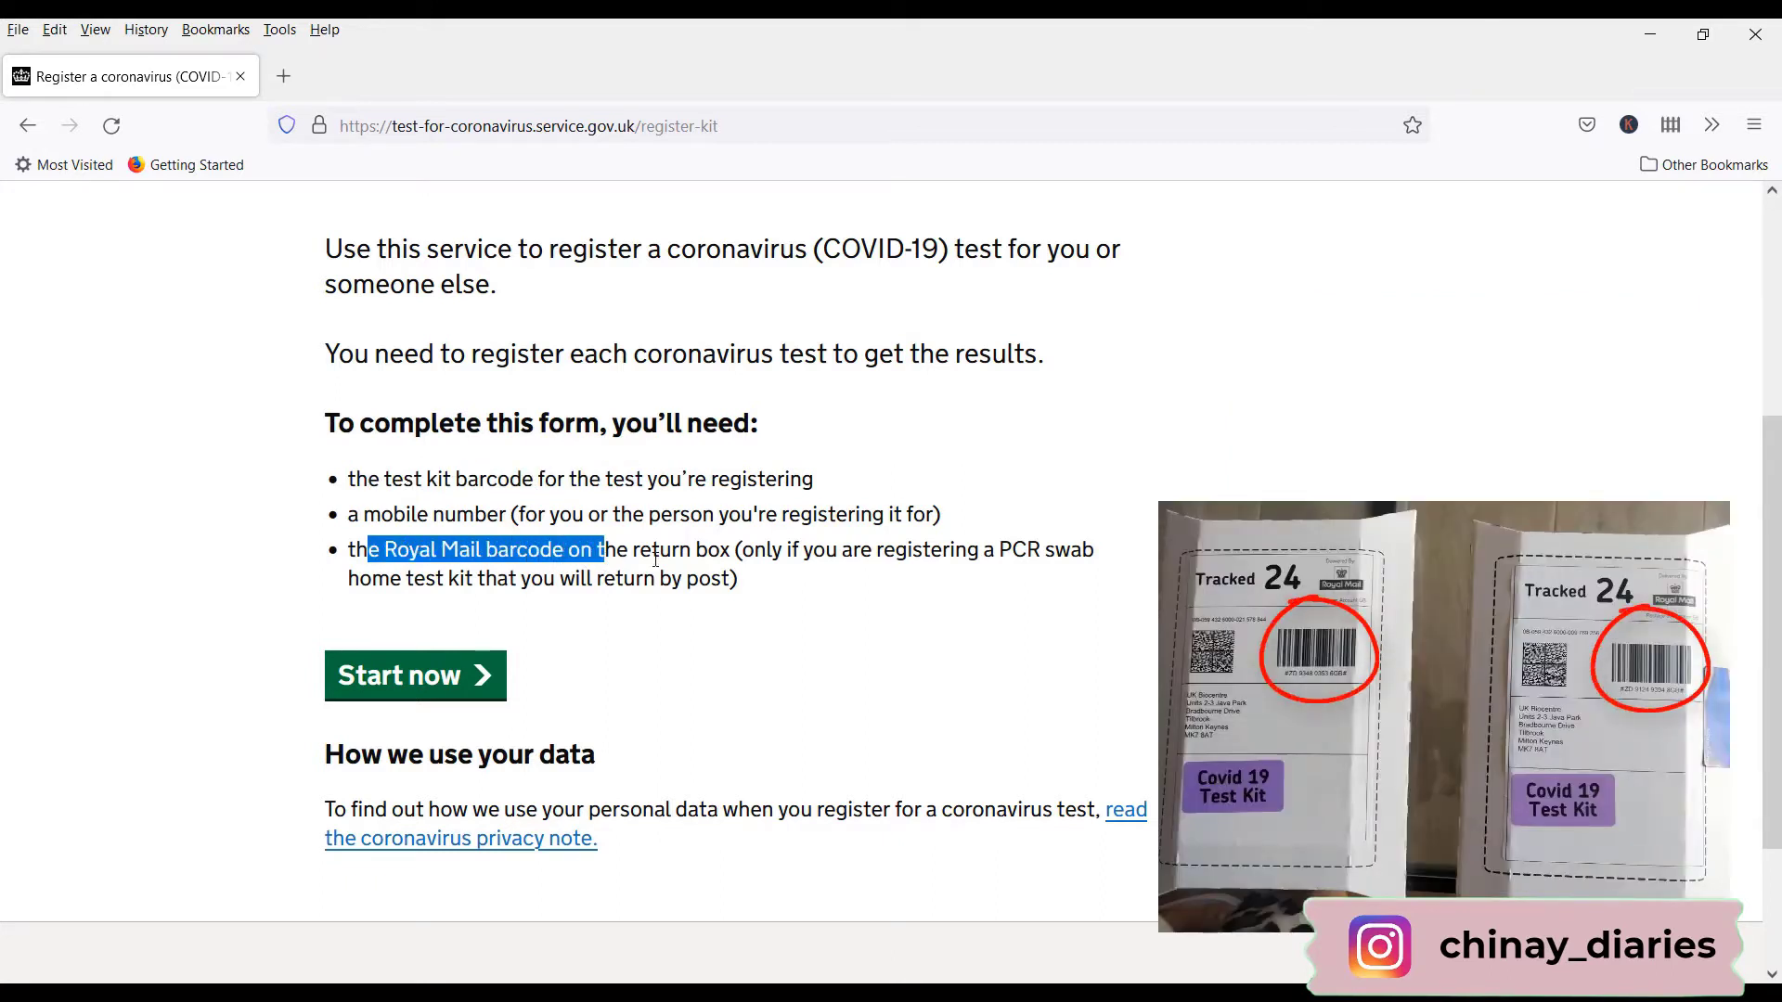
click(550, 577)
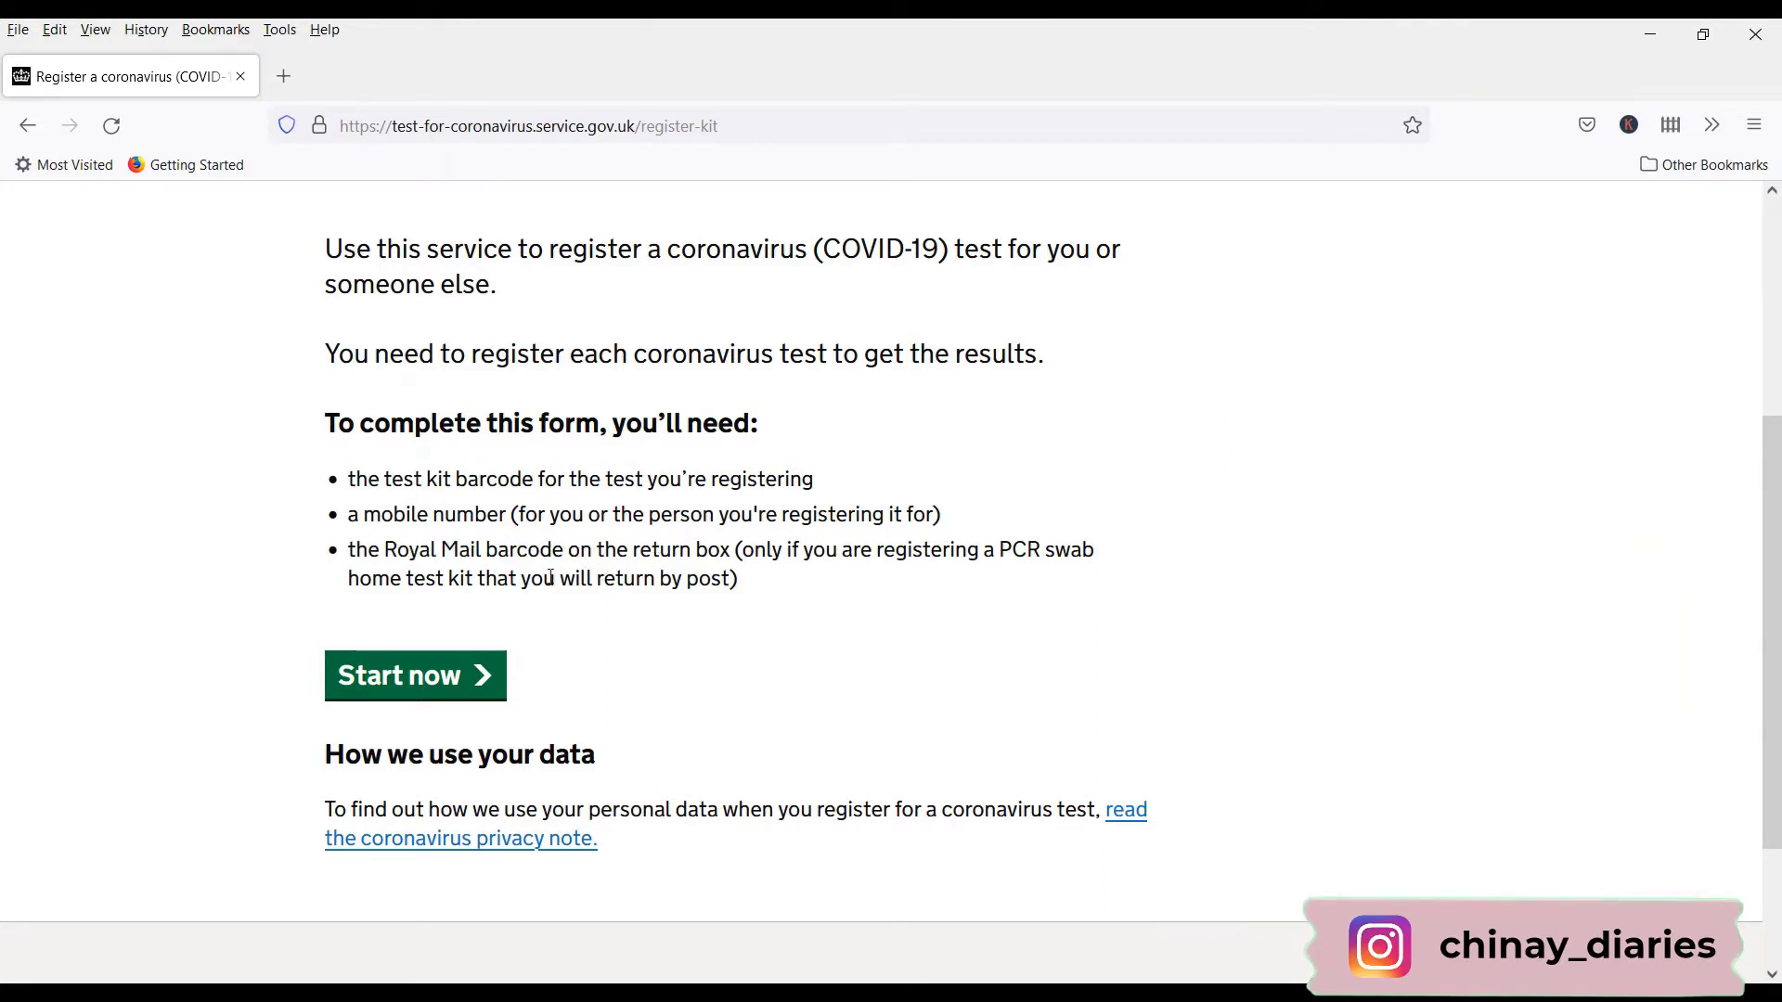
Start the registration for Myself and choose to sign in or create an account
click(409, 687)
scroll(568, 507, down, 2)
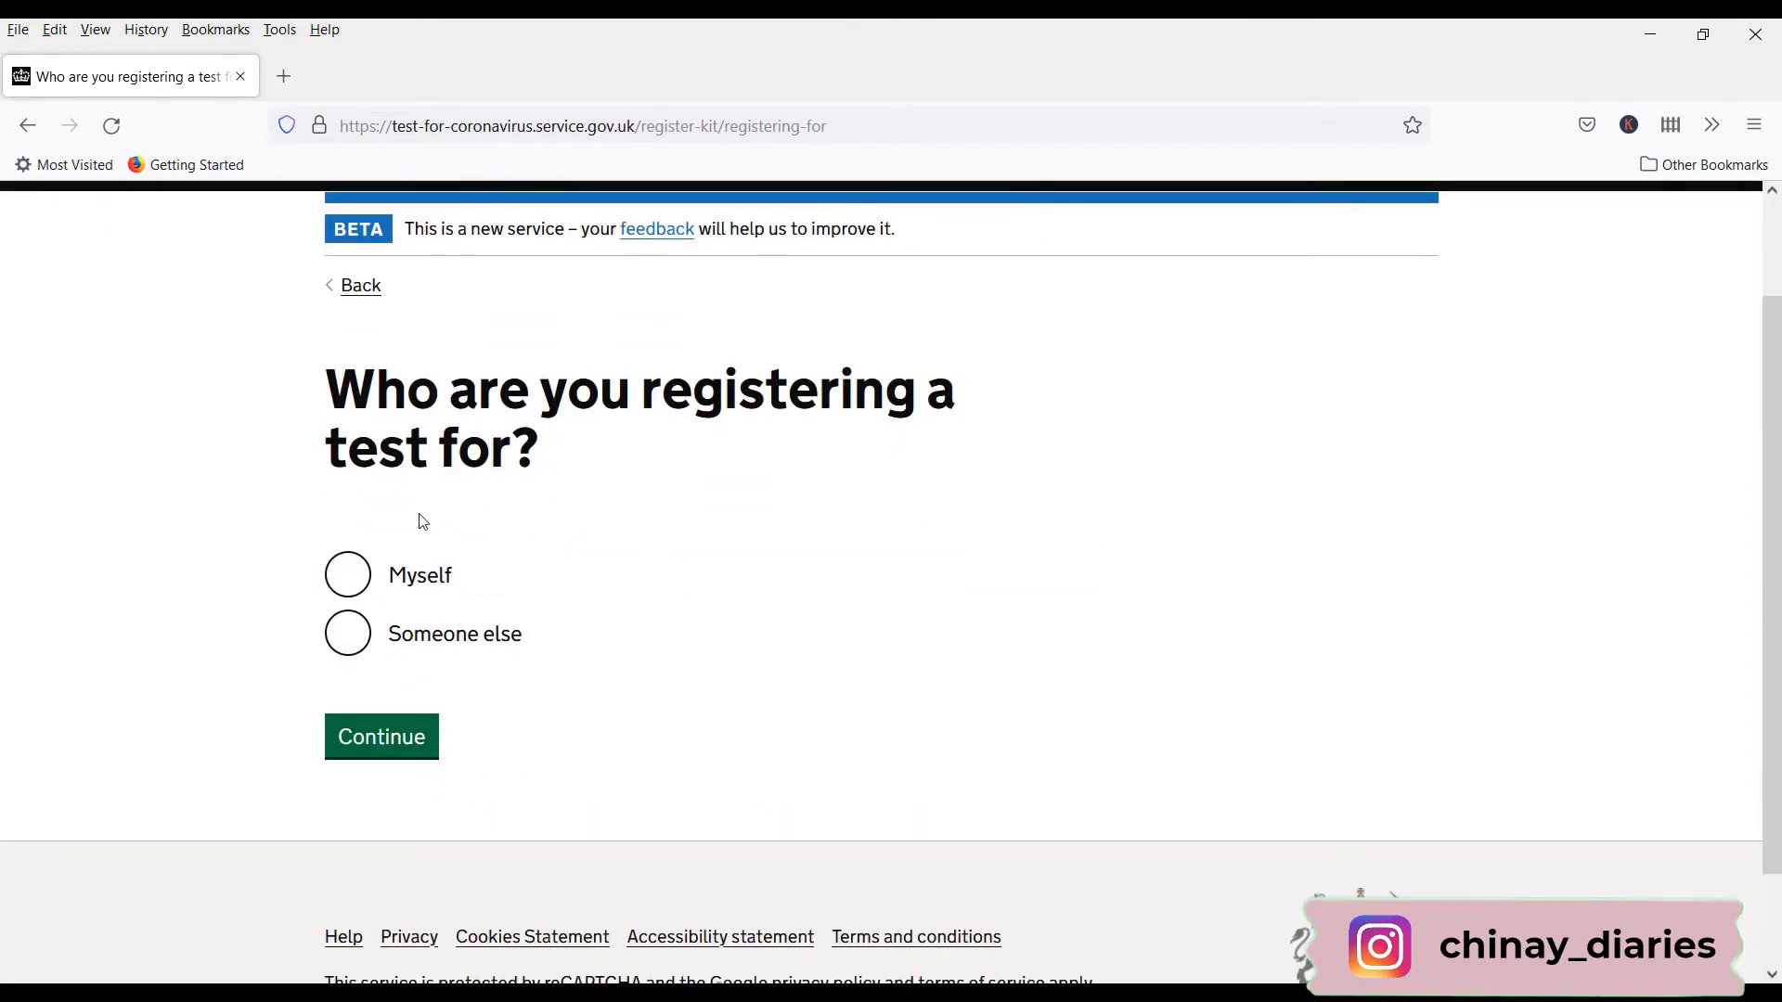
click(351, 575)
click(381, 736)
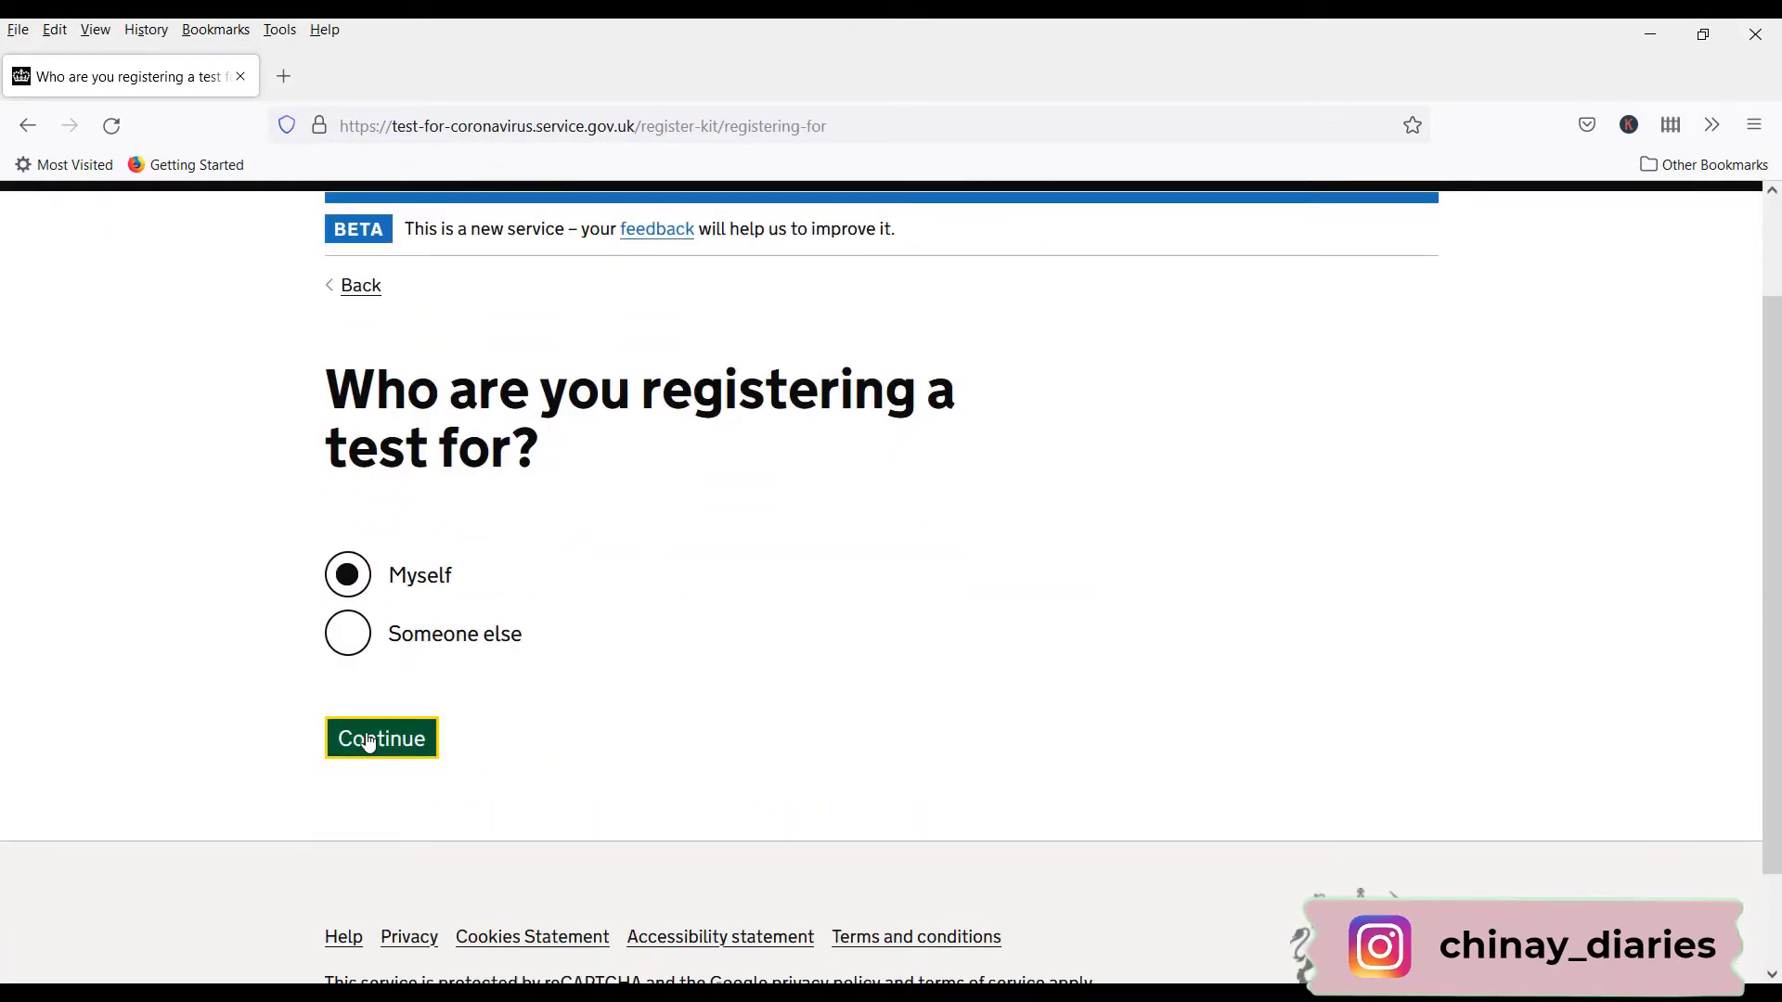
scroll(590, 515, down, 2)
click(589, 515)
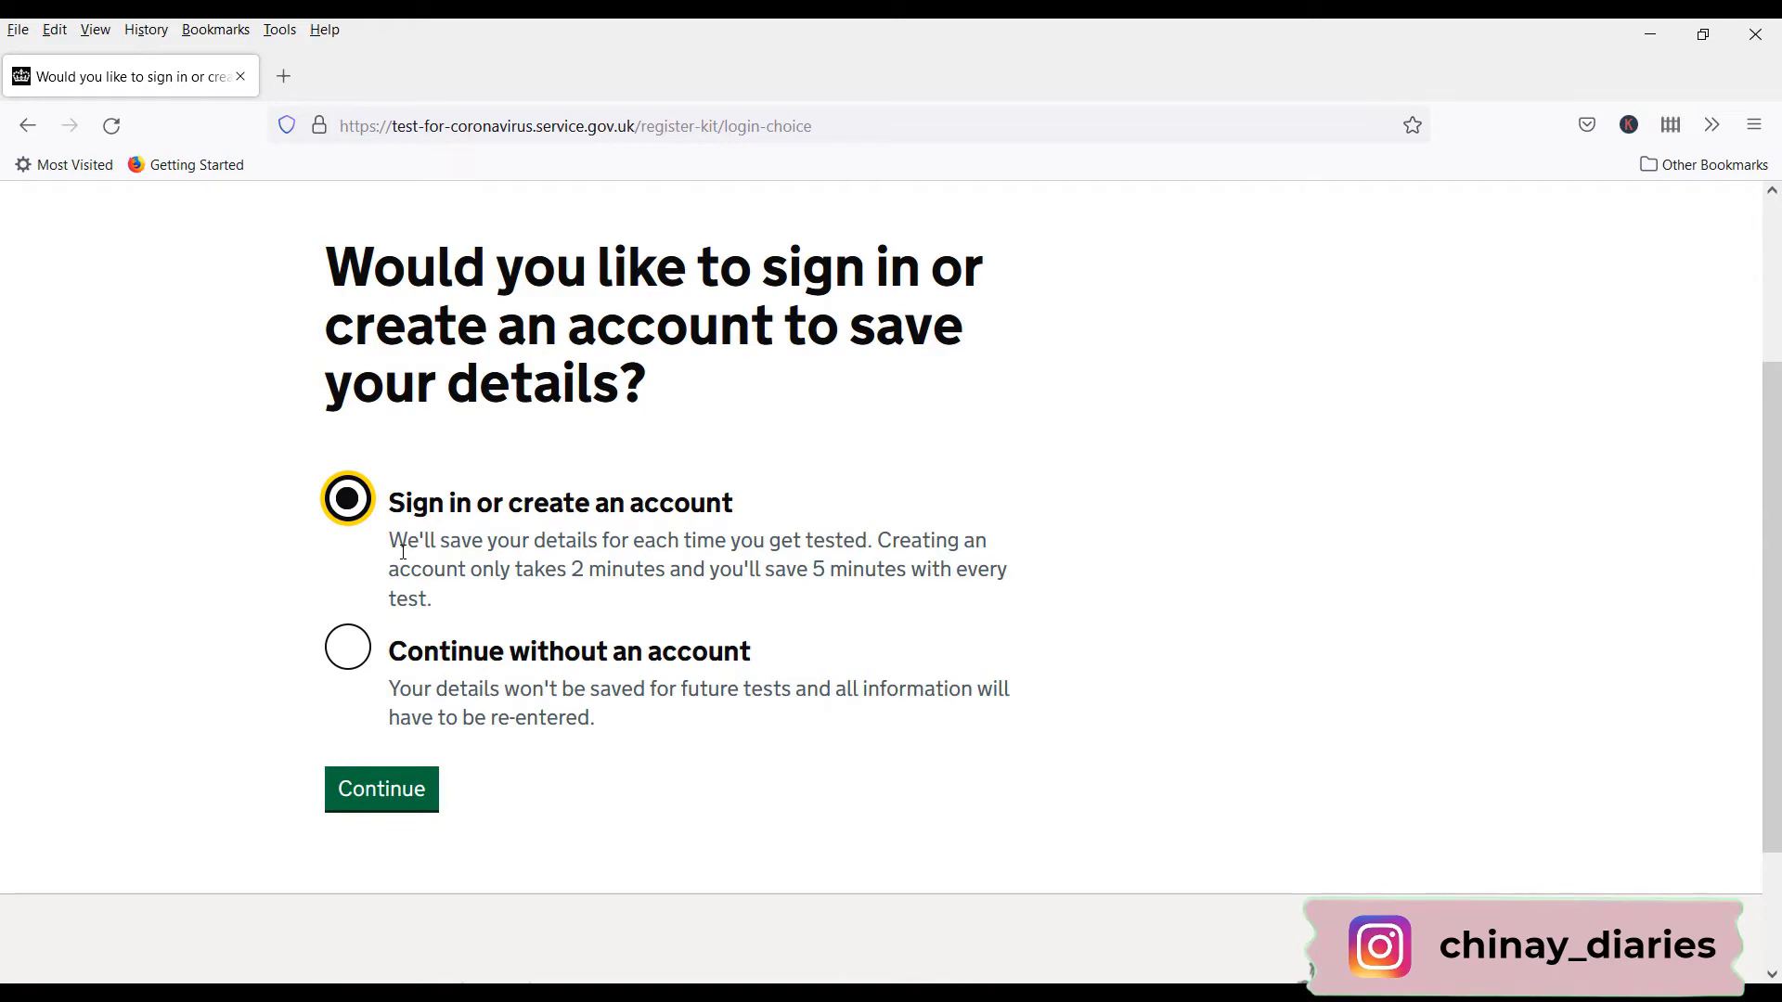
click(388, 796)
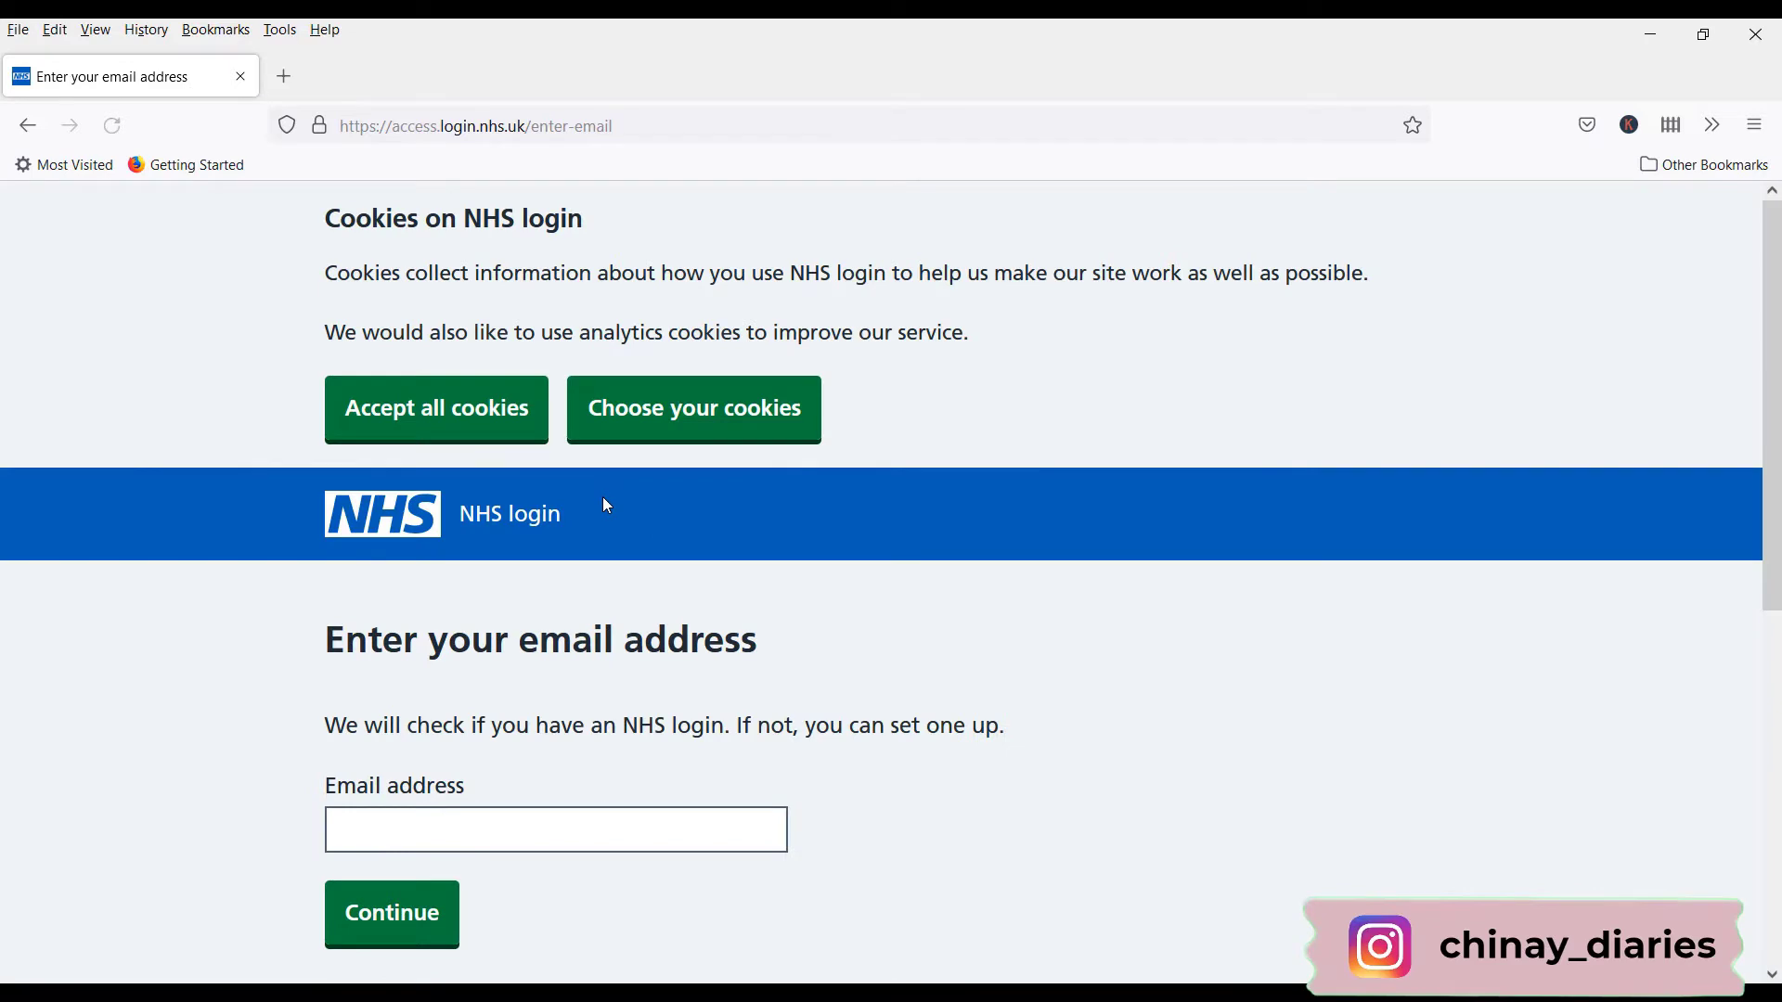
Enter the account e-mail address in NHS login and accept its cookies
scroll(603, 498, down, 4)
click(545, 472)
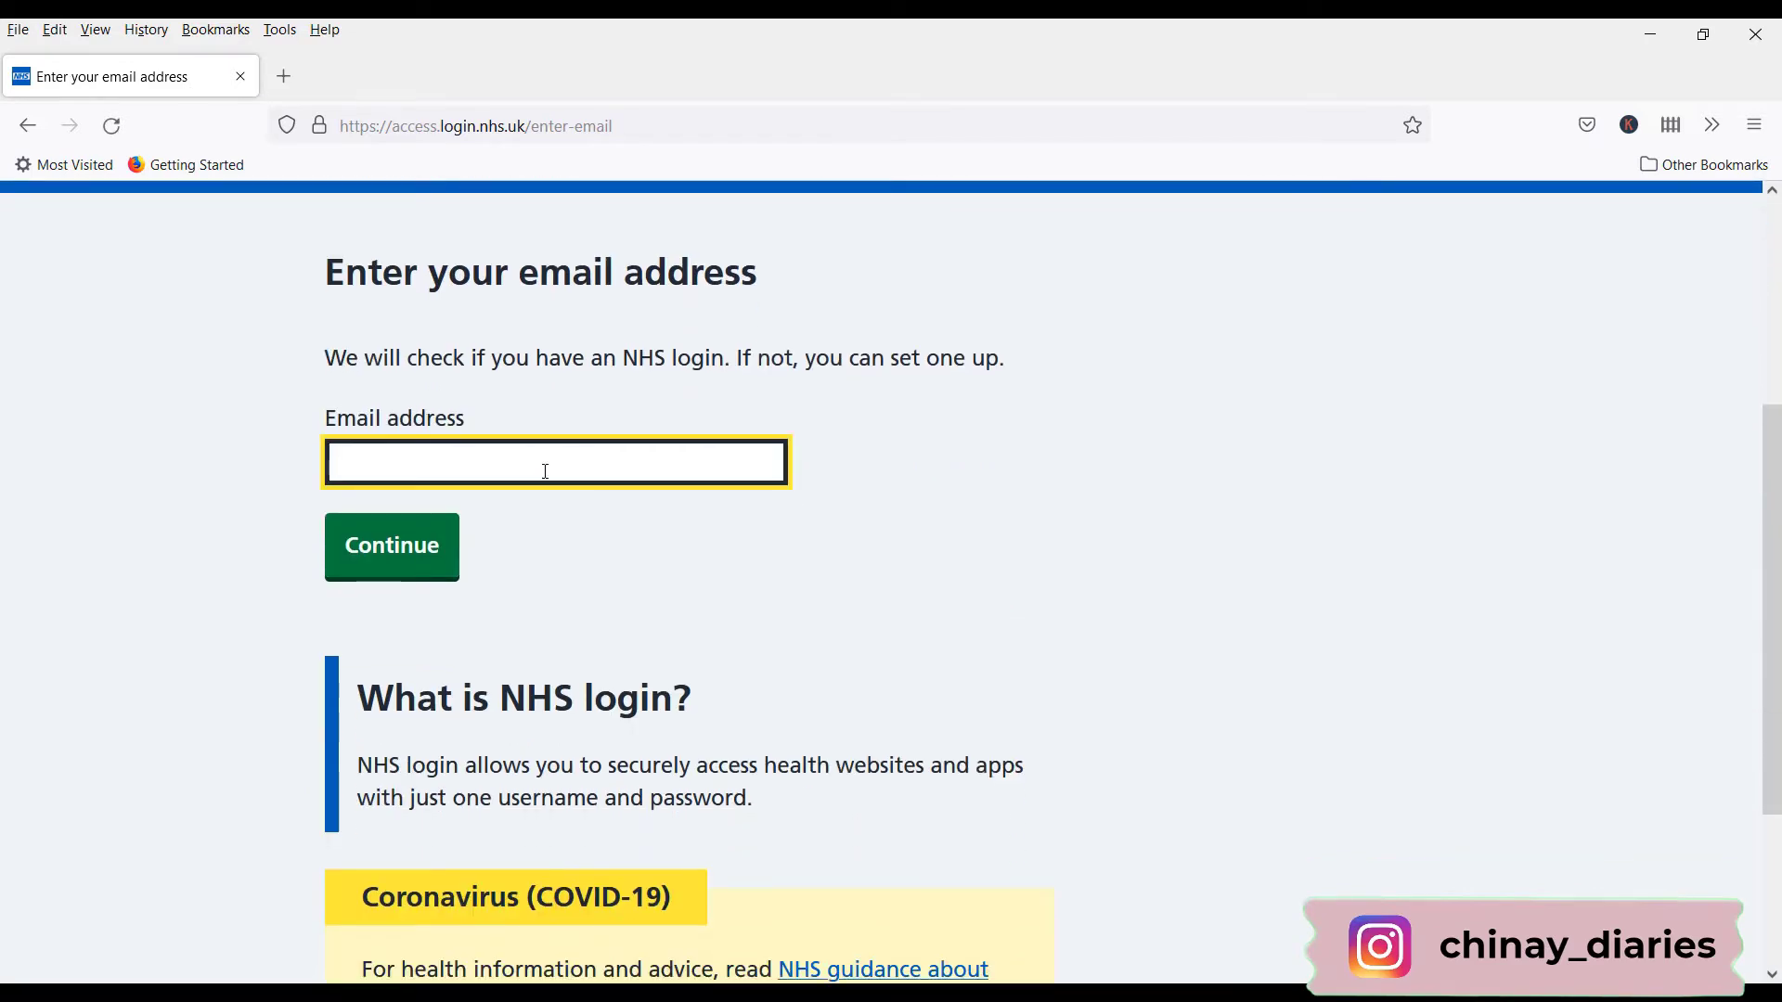
text(ajay)
key(Return)
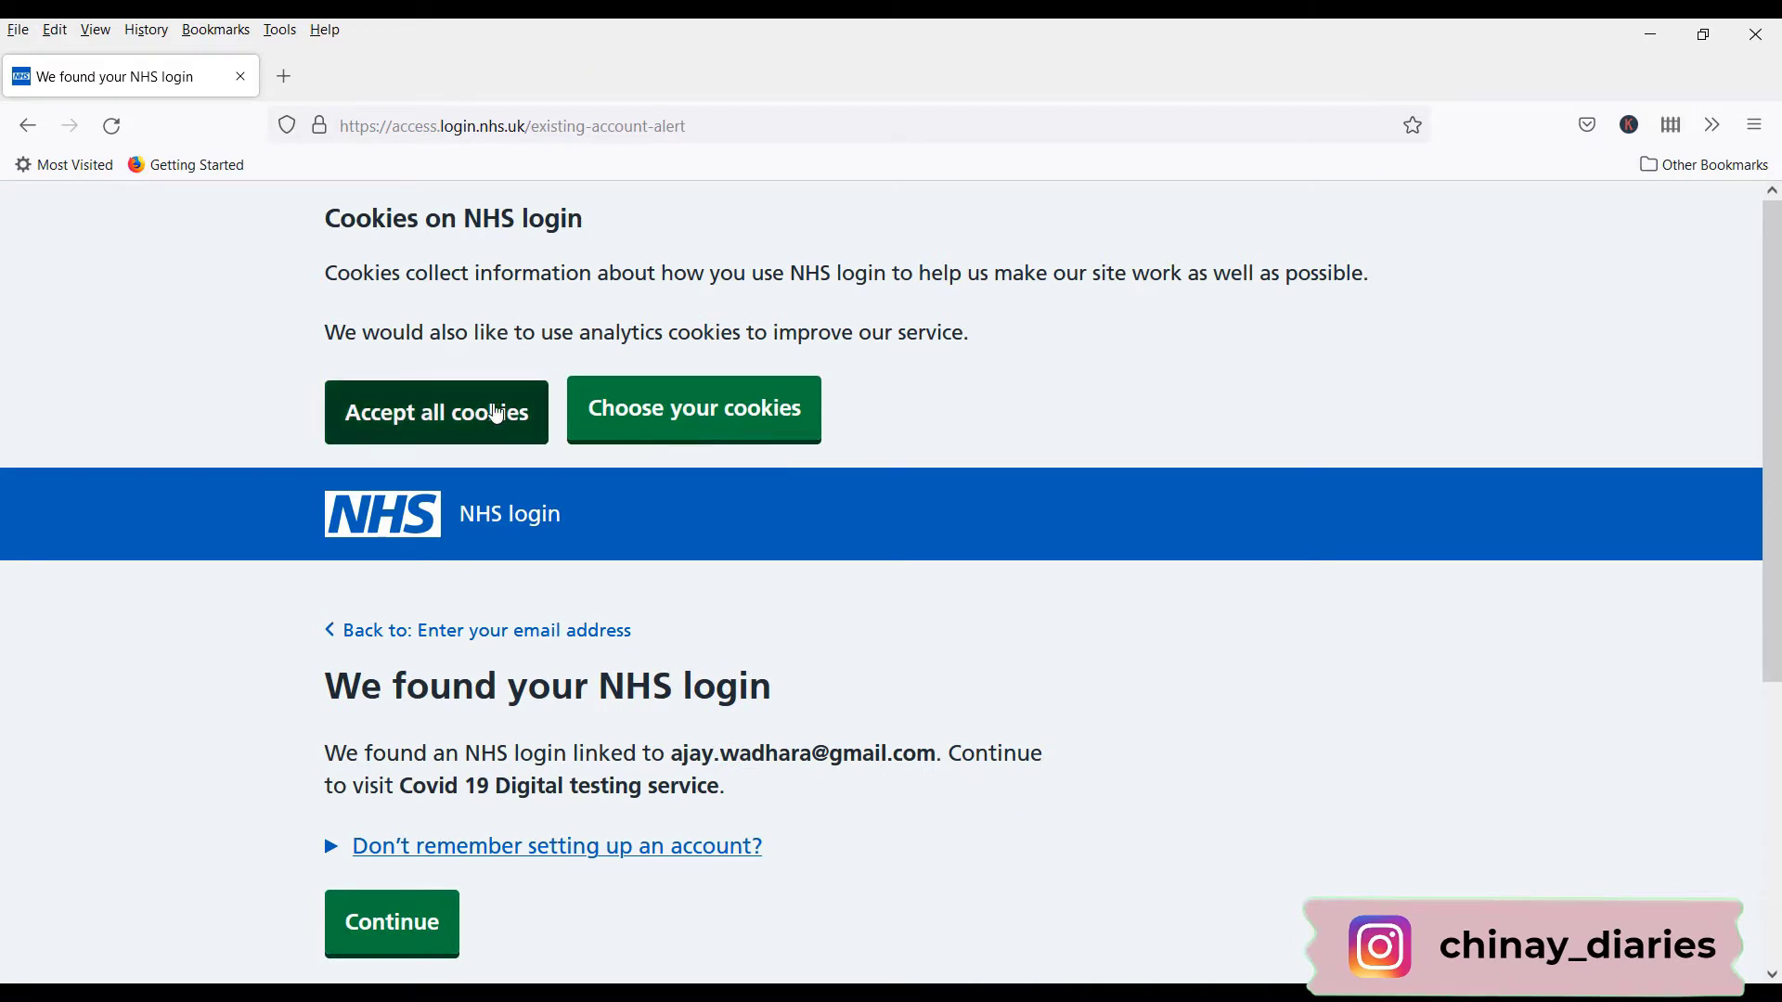
click(489, 409)
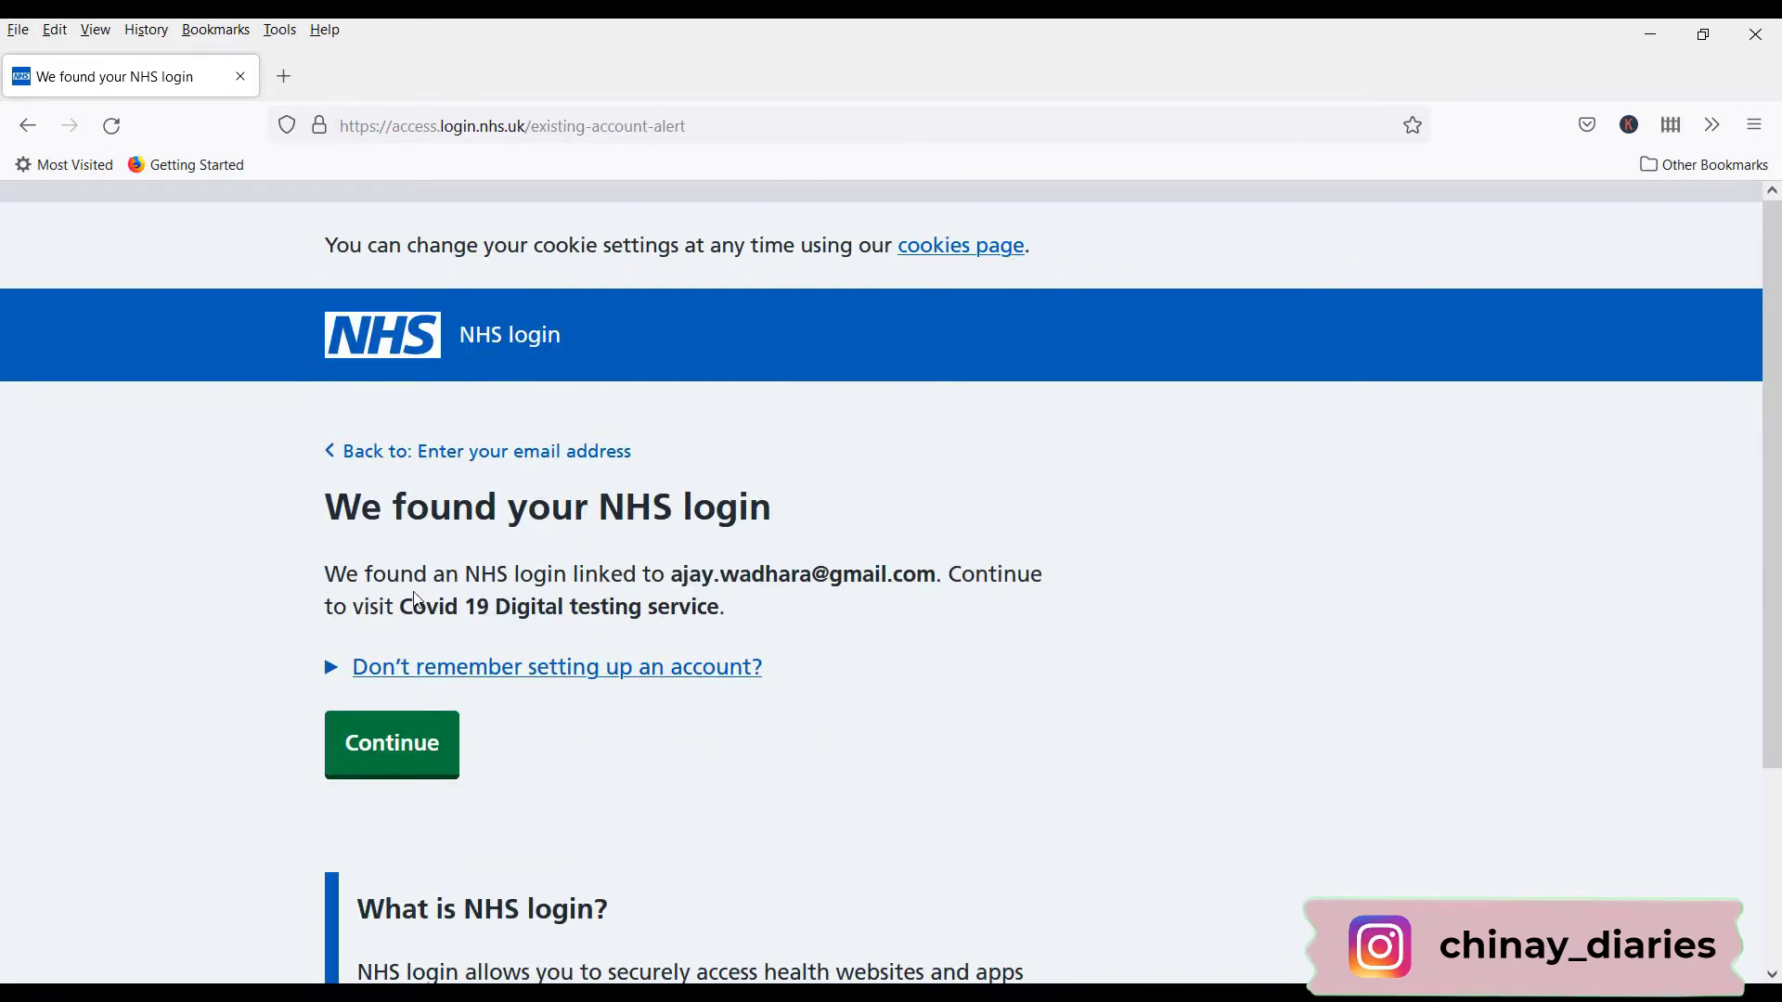
Submit the account password to finish signing in and highlight the signed-in account
click(405, 765)
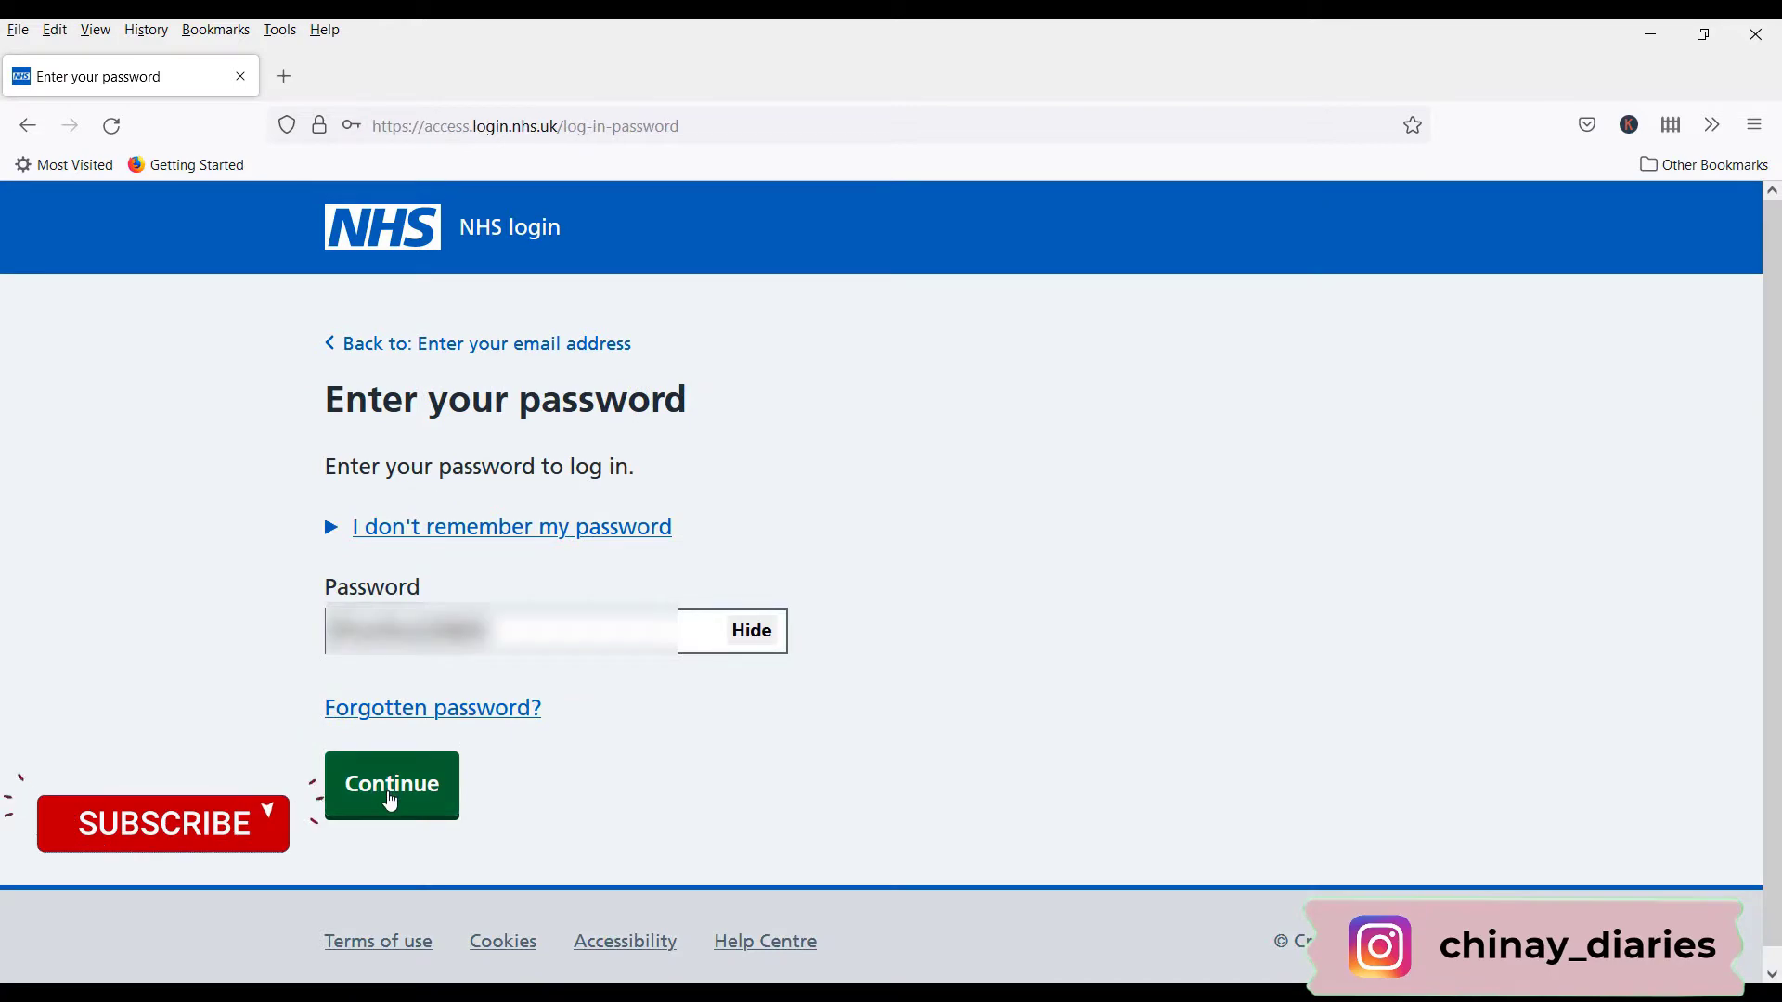
click(389, 781)
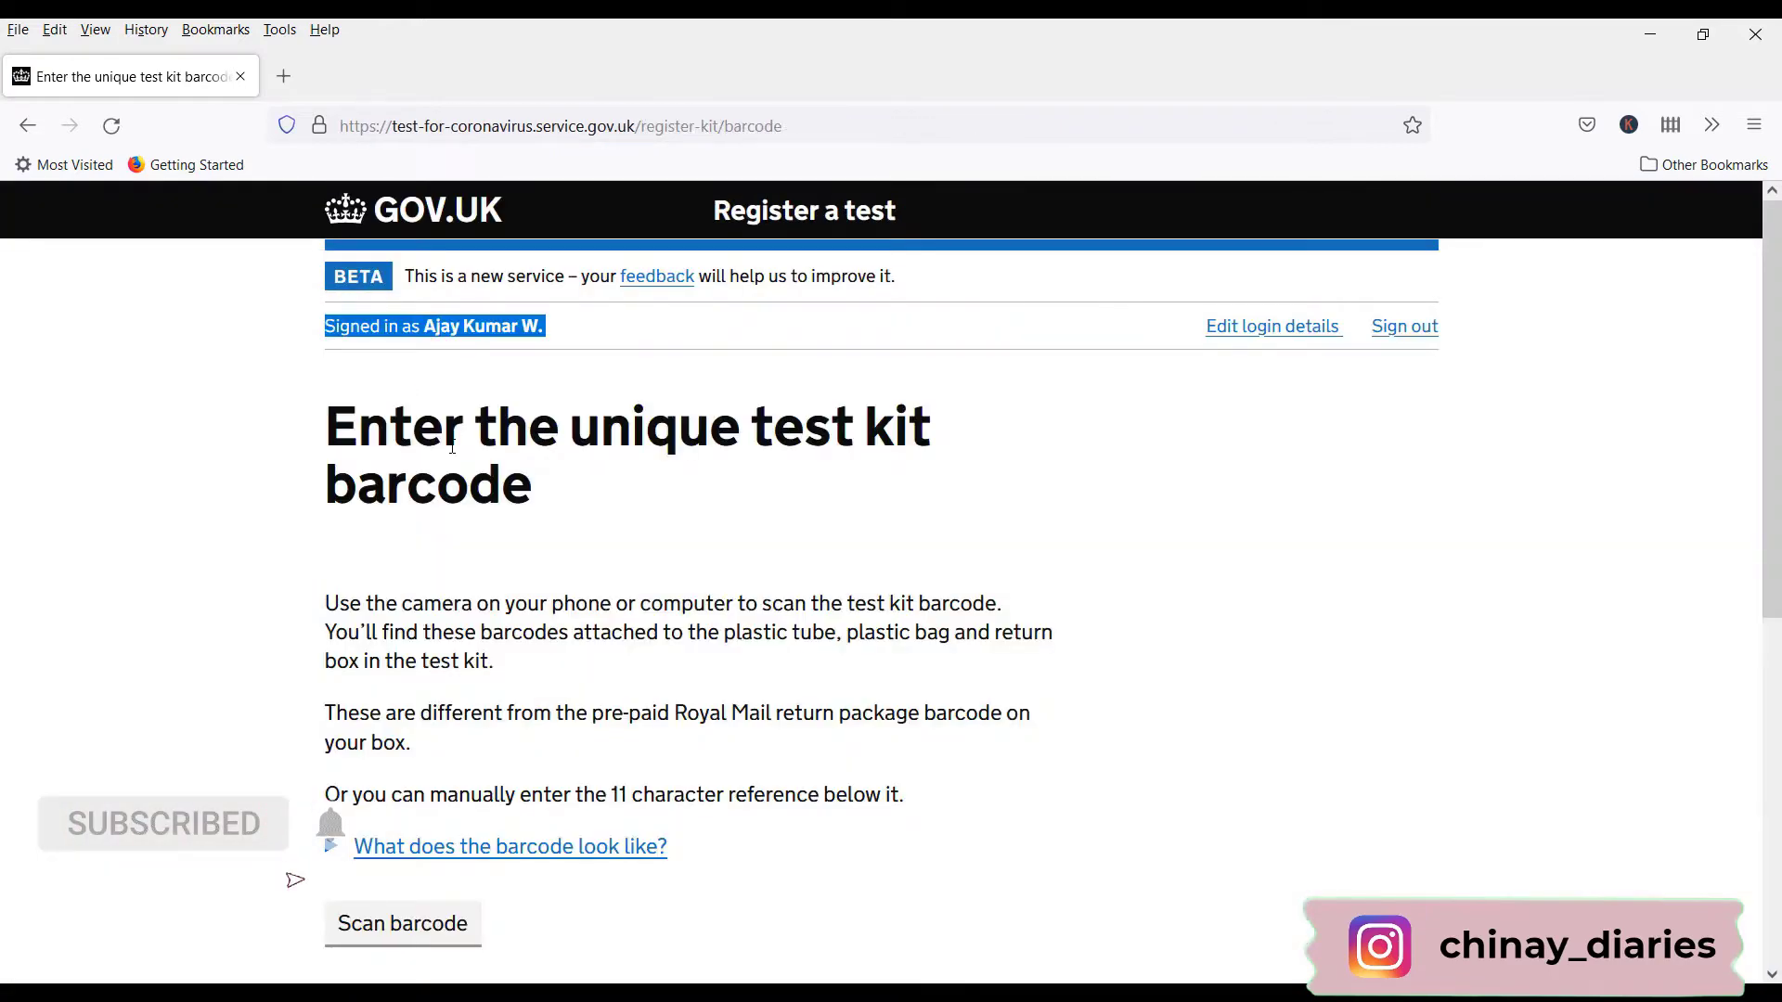
click(452, 448)
drag(351, 331, 462, 329)
Scan the unique test kit barcode with the camera and submit it
click(285, 480)
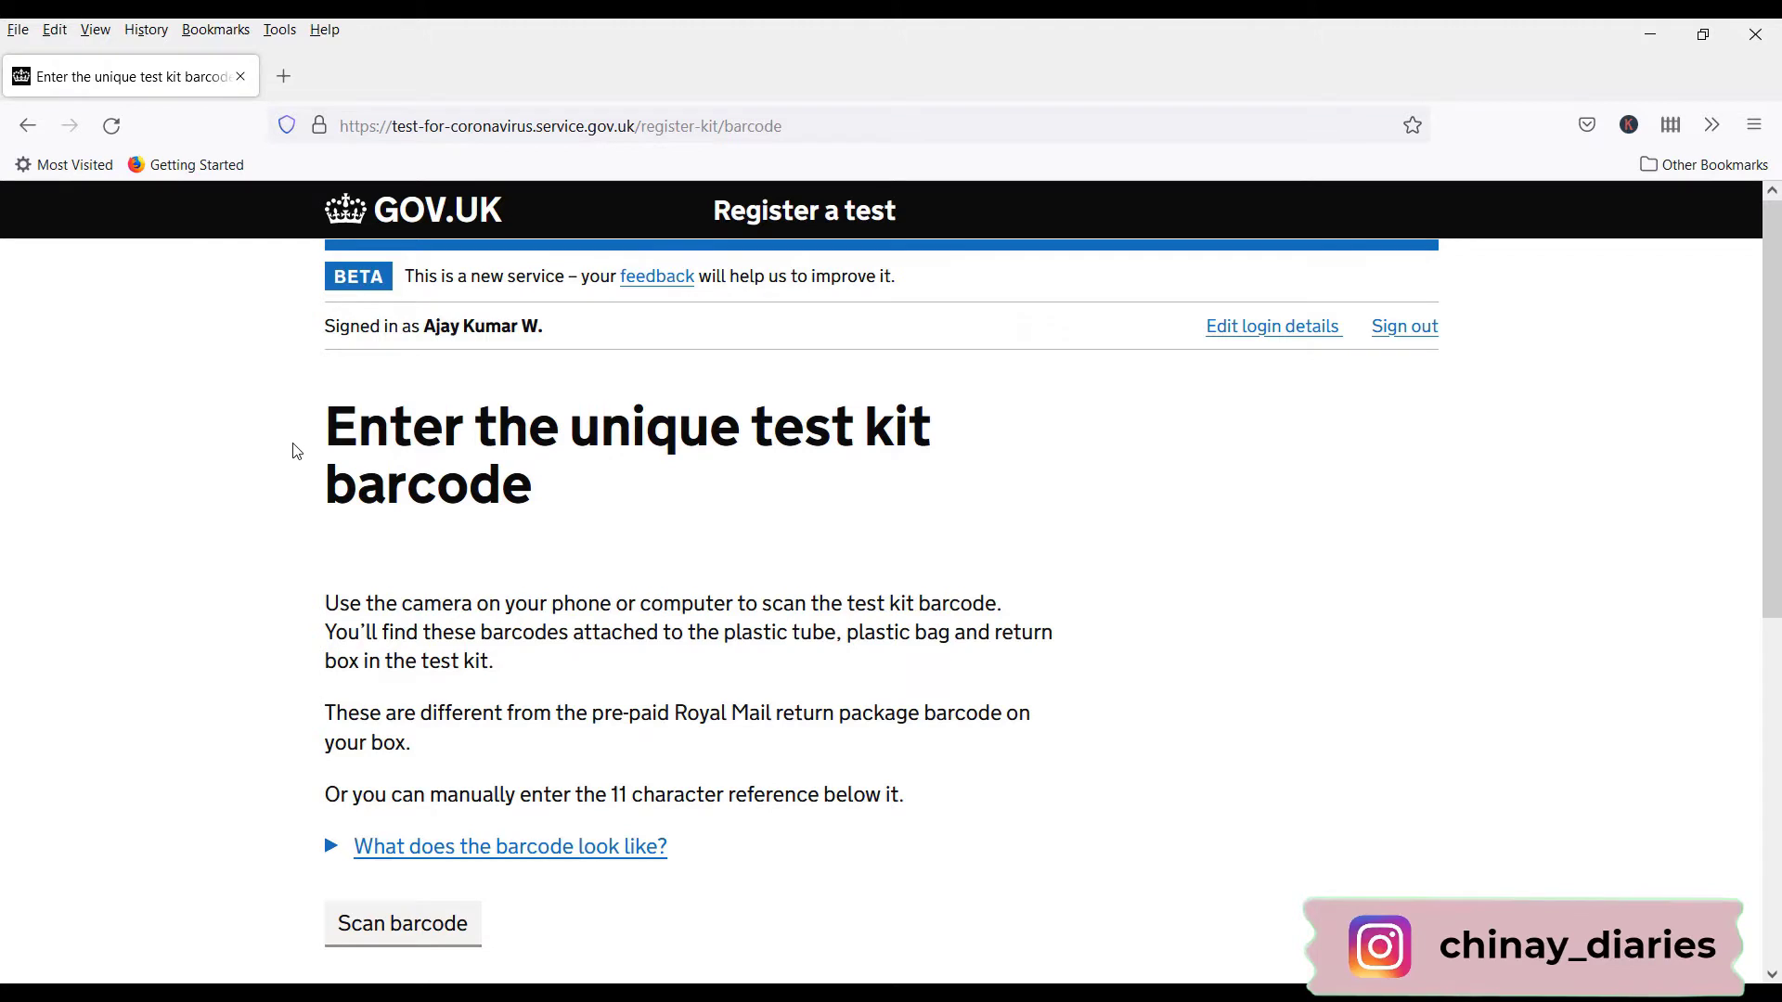
scroll(295, 451, down, 2)
drag(556, 320, 747, 320)
click(559, 438)
scroll(537, 445, down, 5)
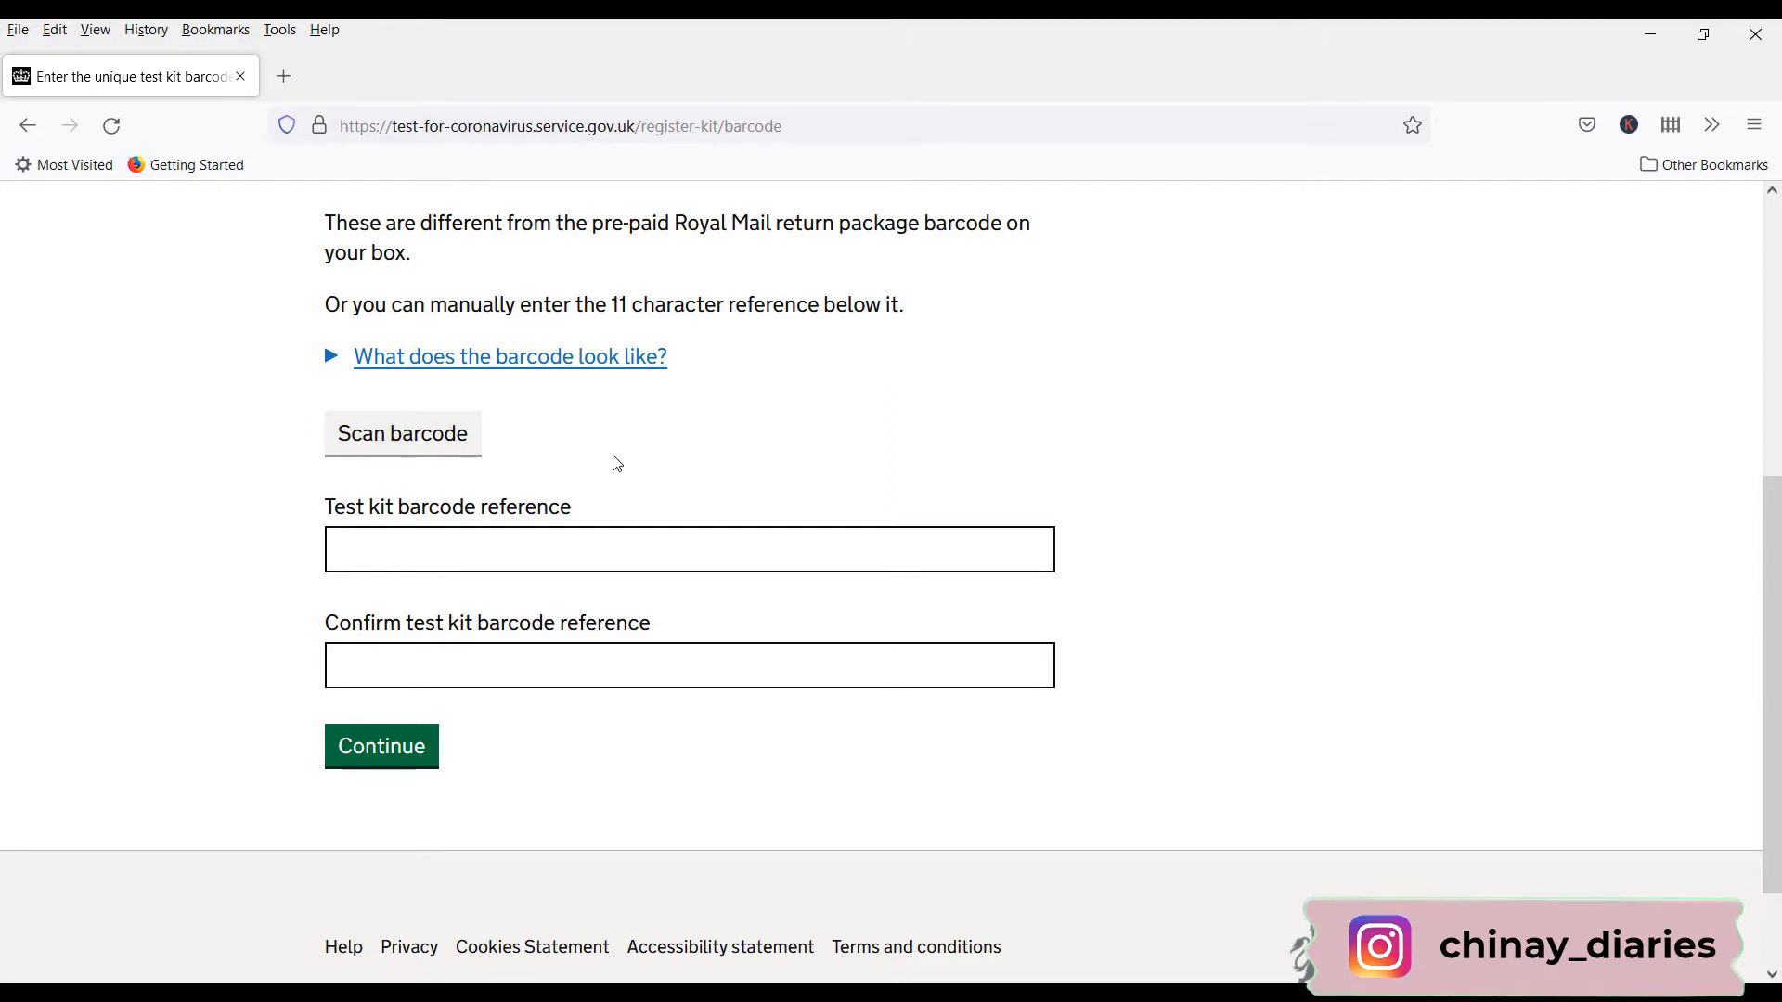
click(414, 449)
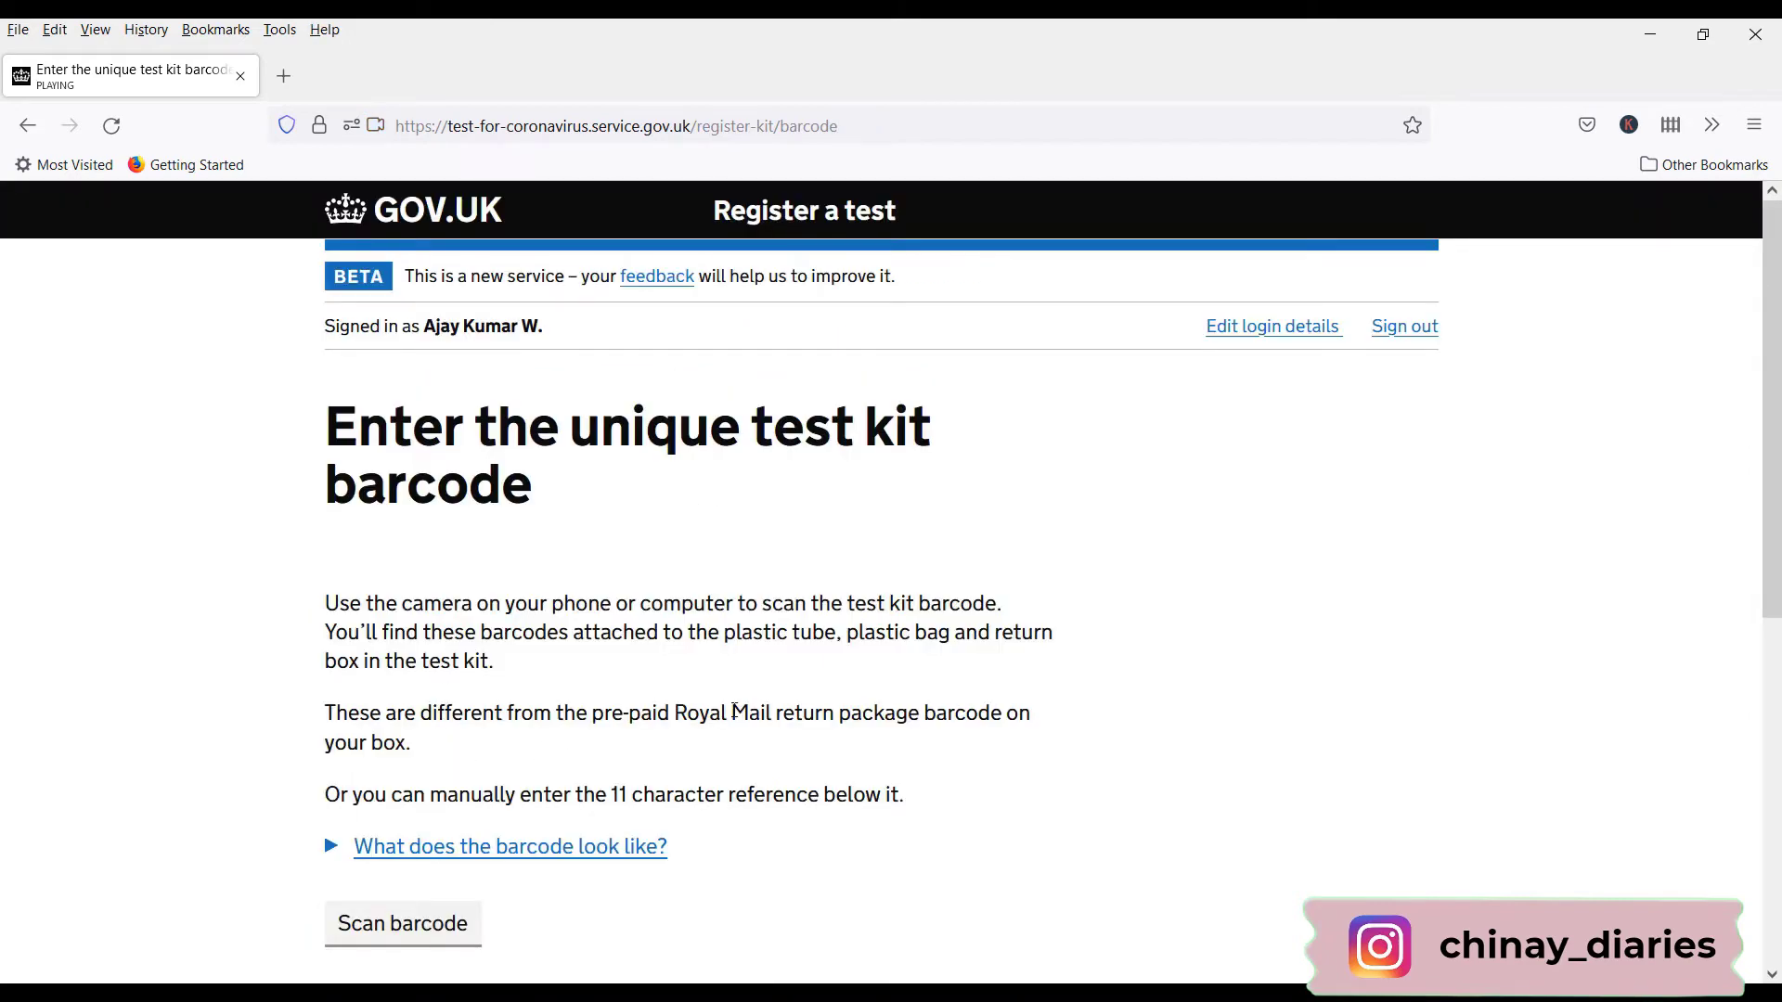
scroll(524, 592, down, 5)
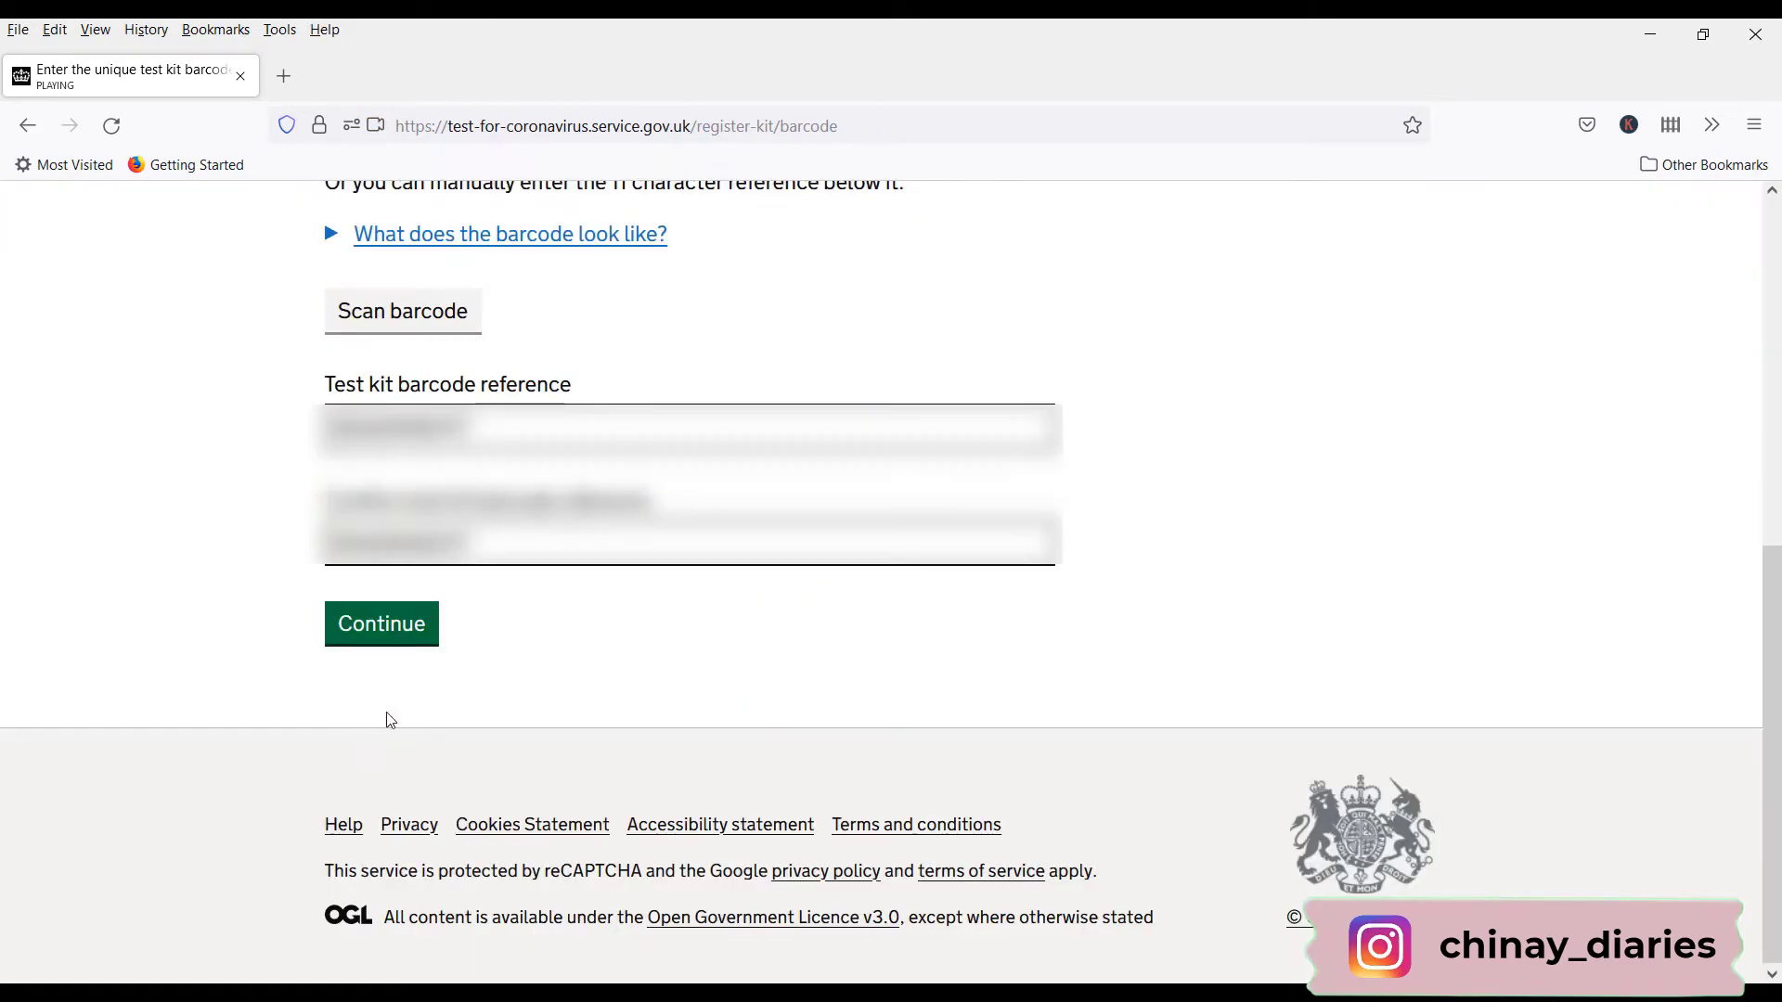
click(391, 637)
Answer that you travelled overseas, to an amber but not a red country
scroll(318, 517, down, 2)
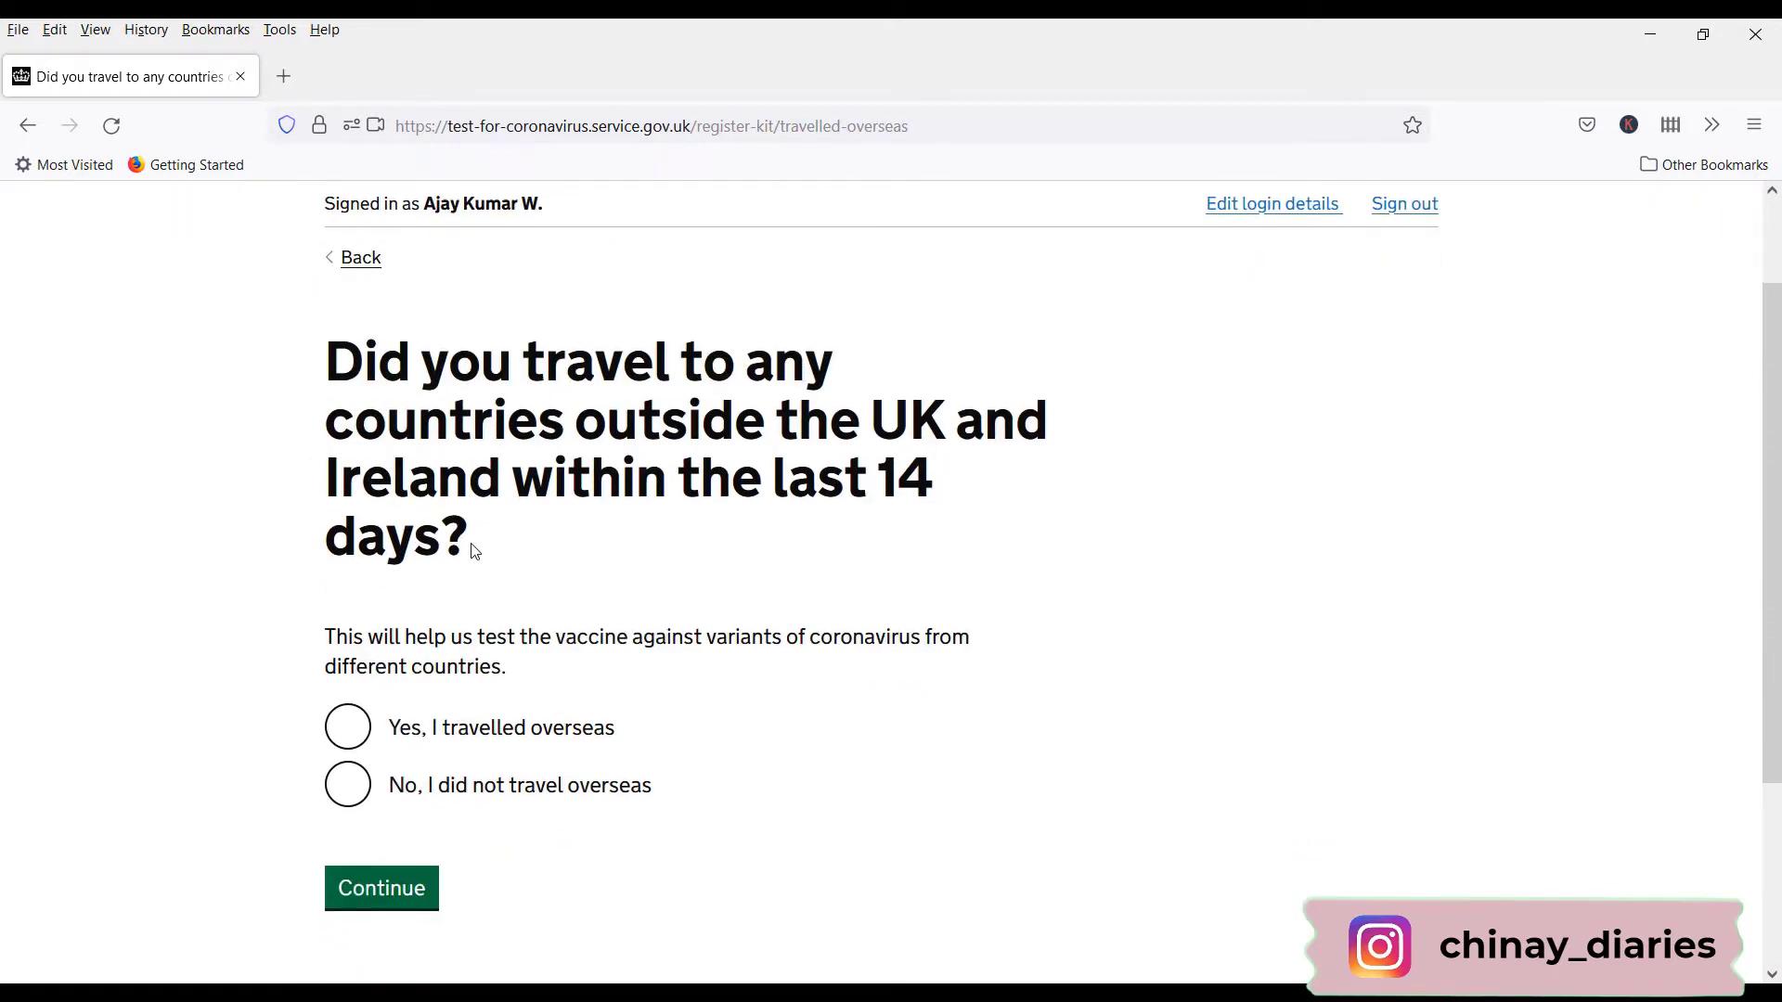
click(347, 727)
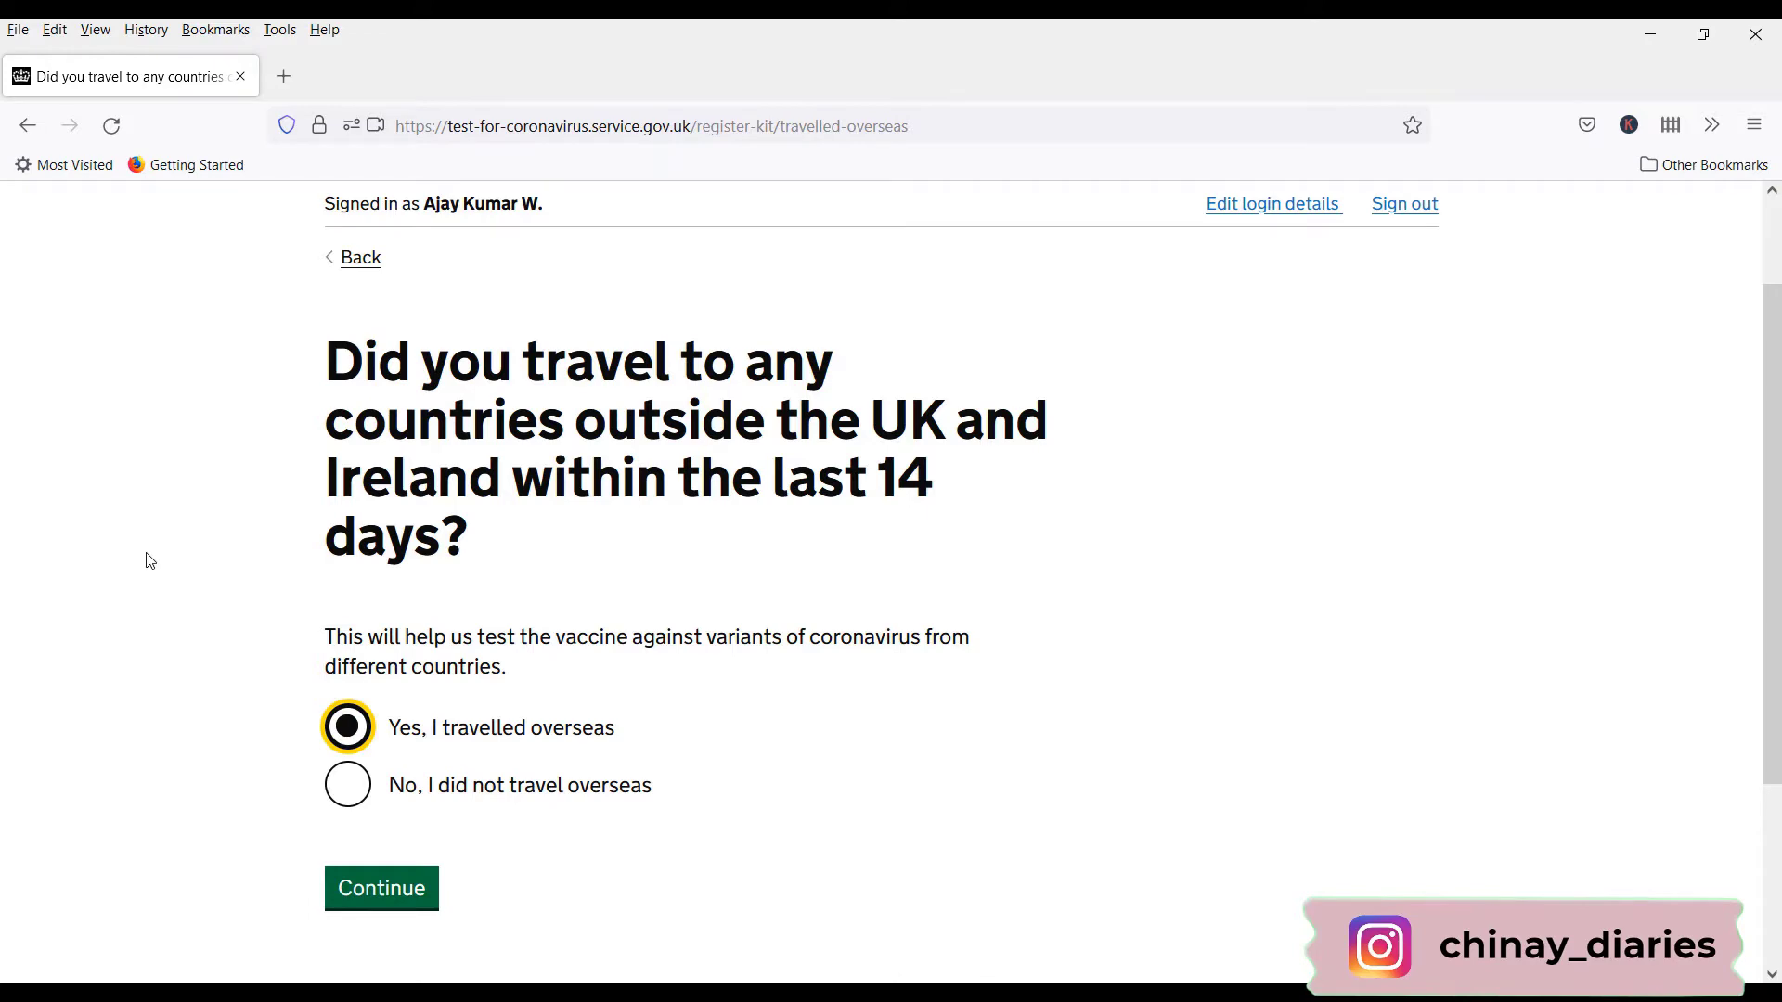
scroll(158, 561, down, 2)
click(379, 655)
scroll(232, 617, down, 3)
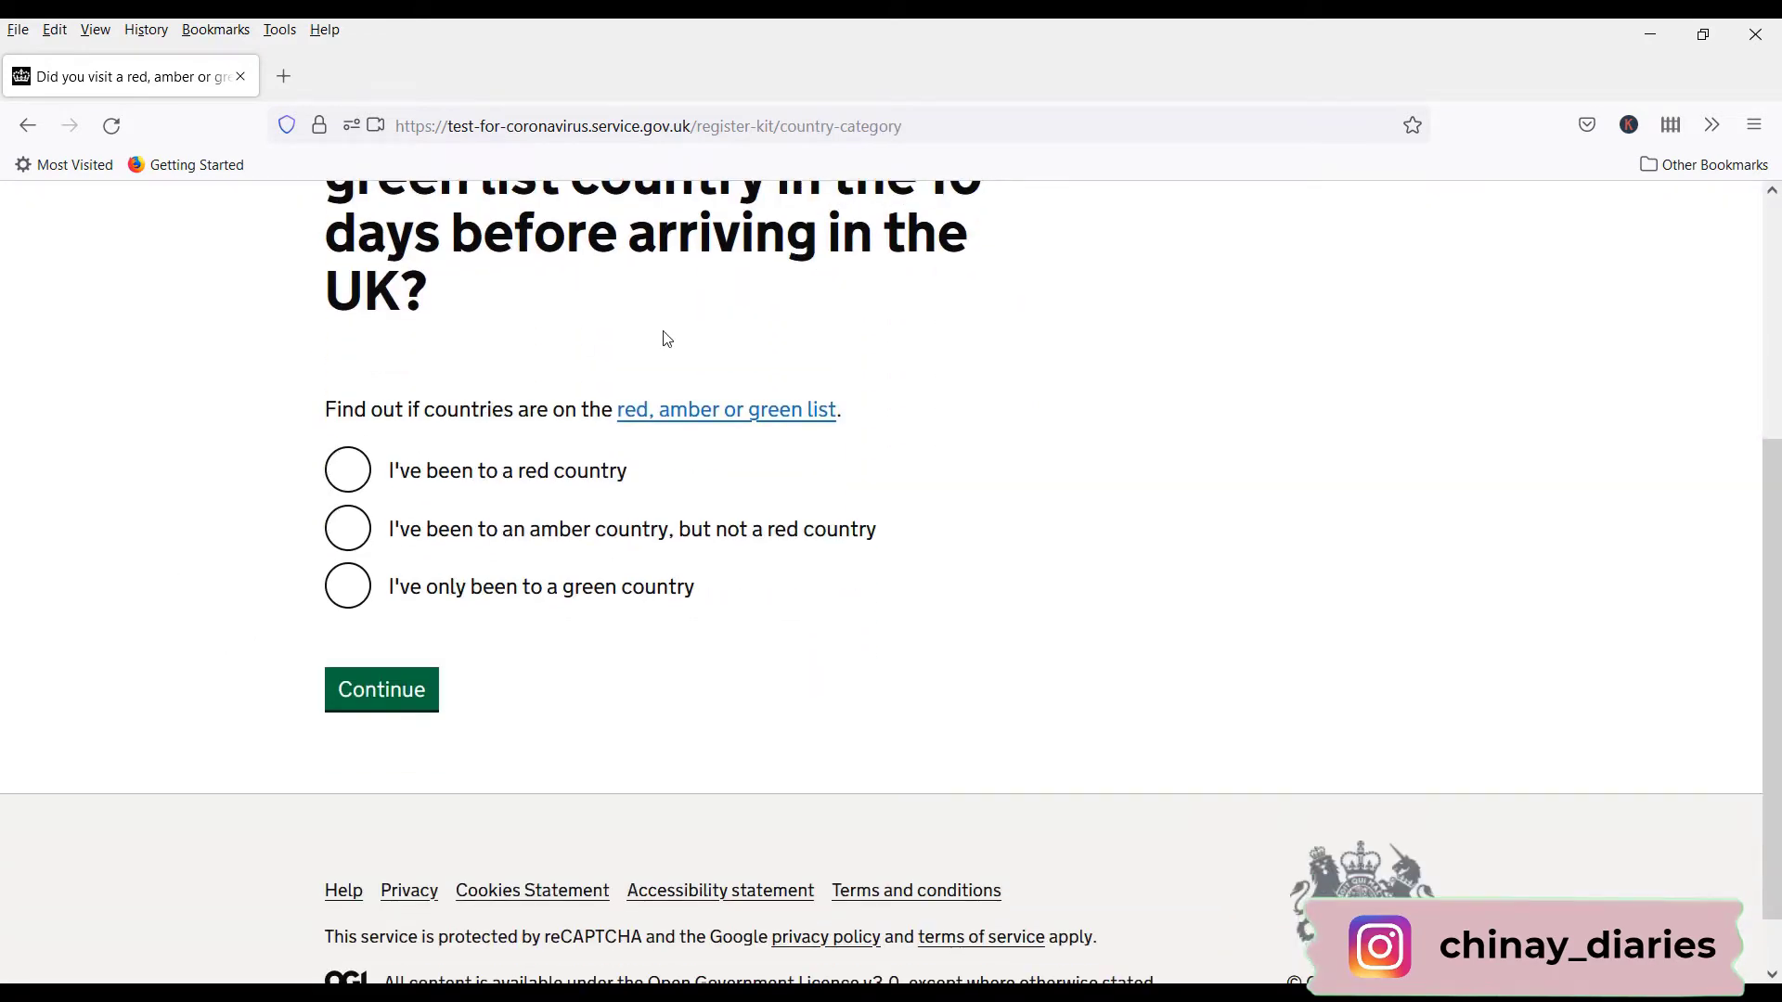
scroll(451, 553, up, 2)
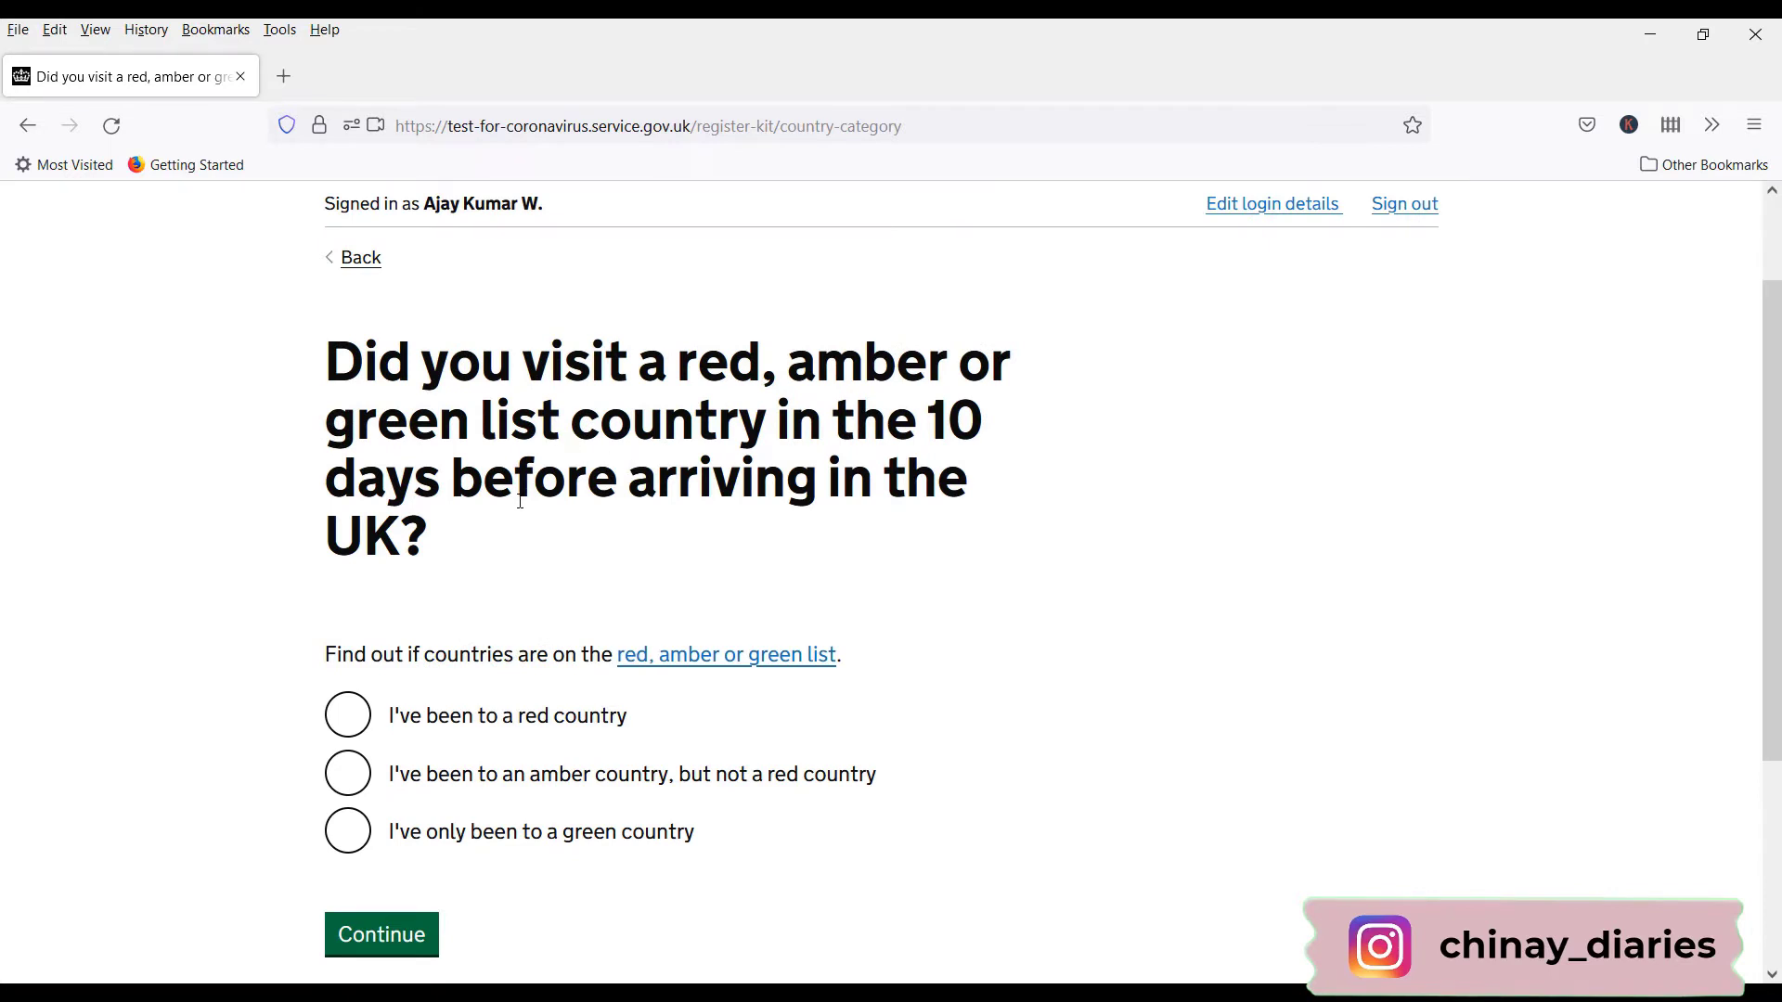
scroll(502, 483, down, 1)
click(358, 657)
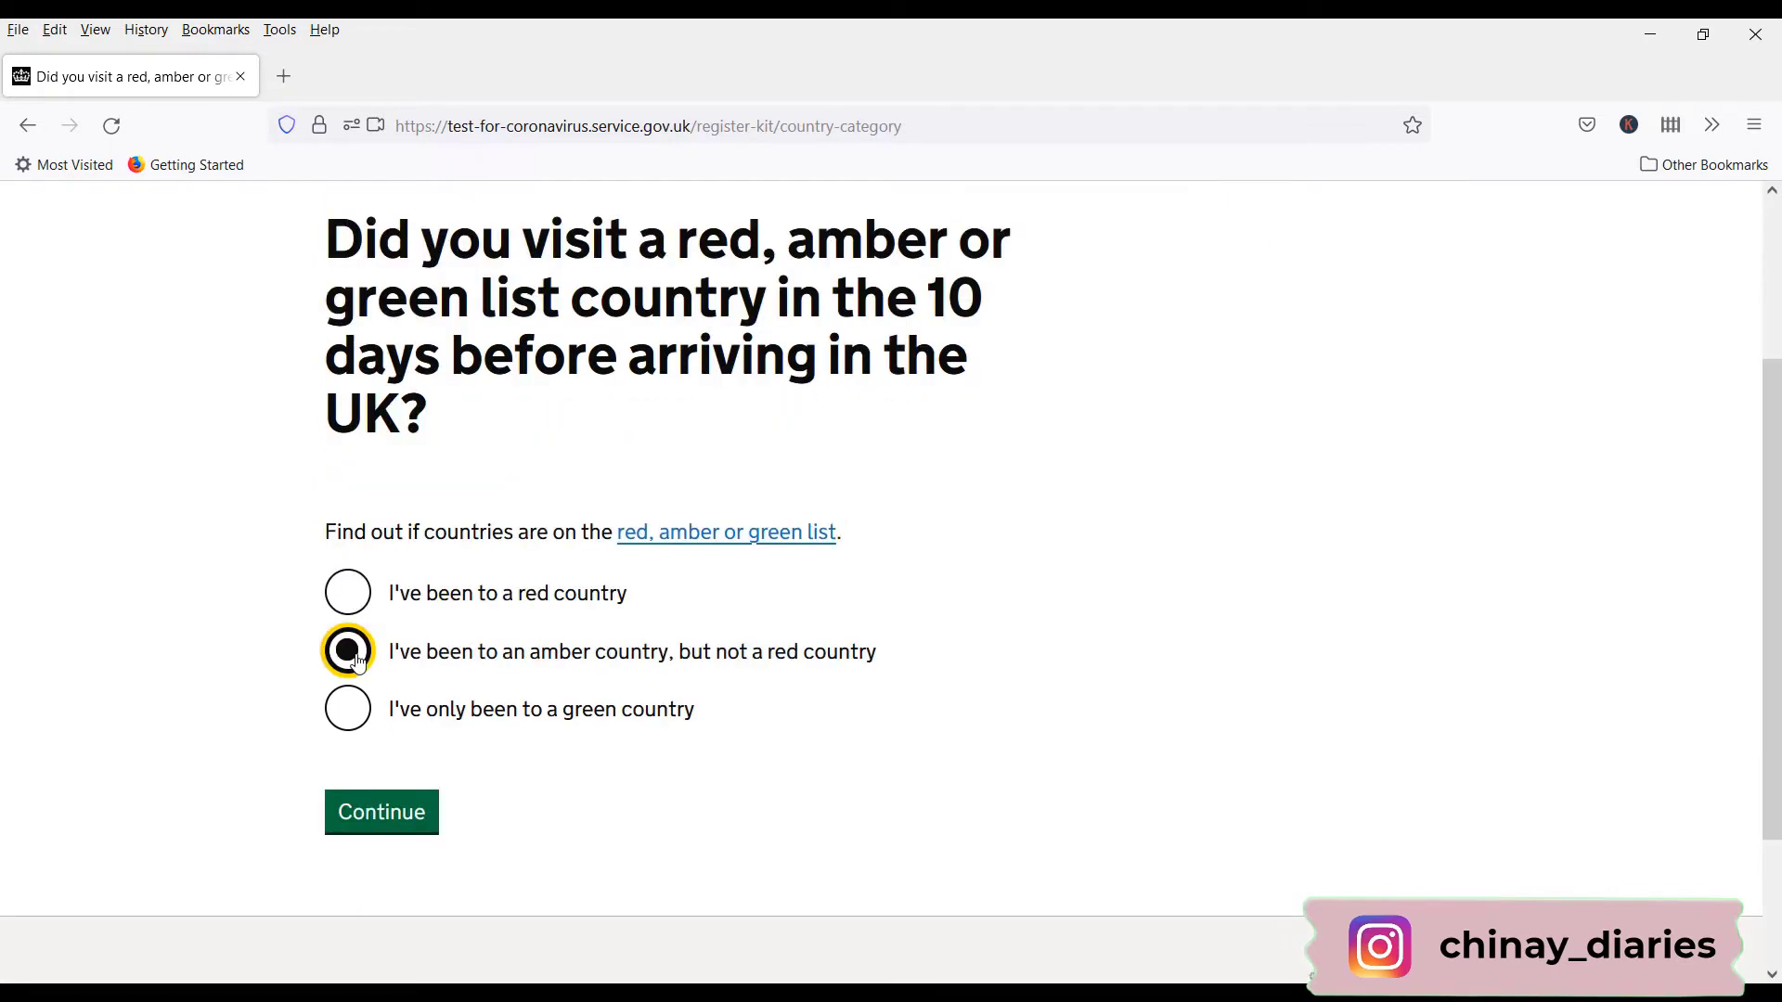
click(368, 825)
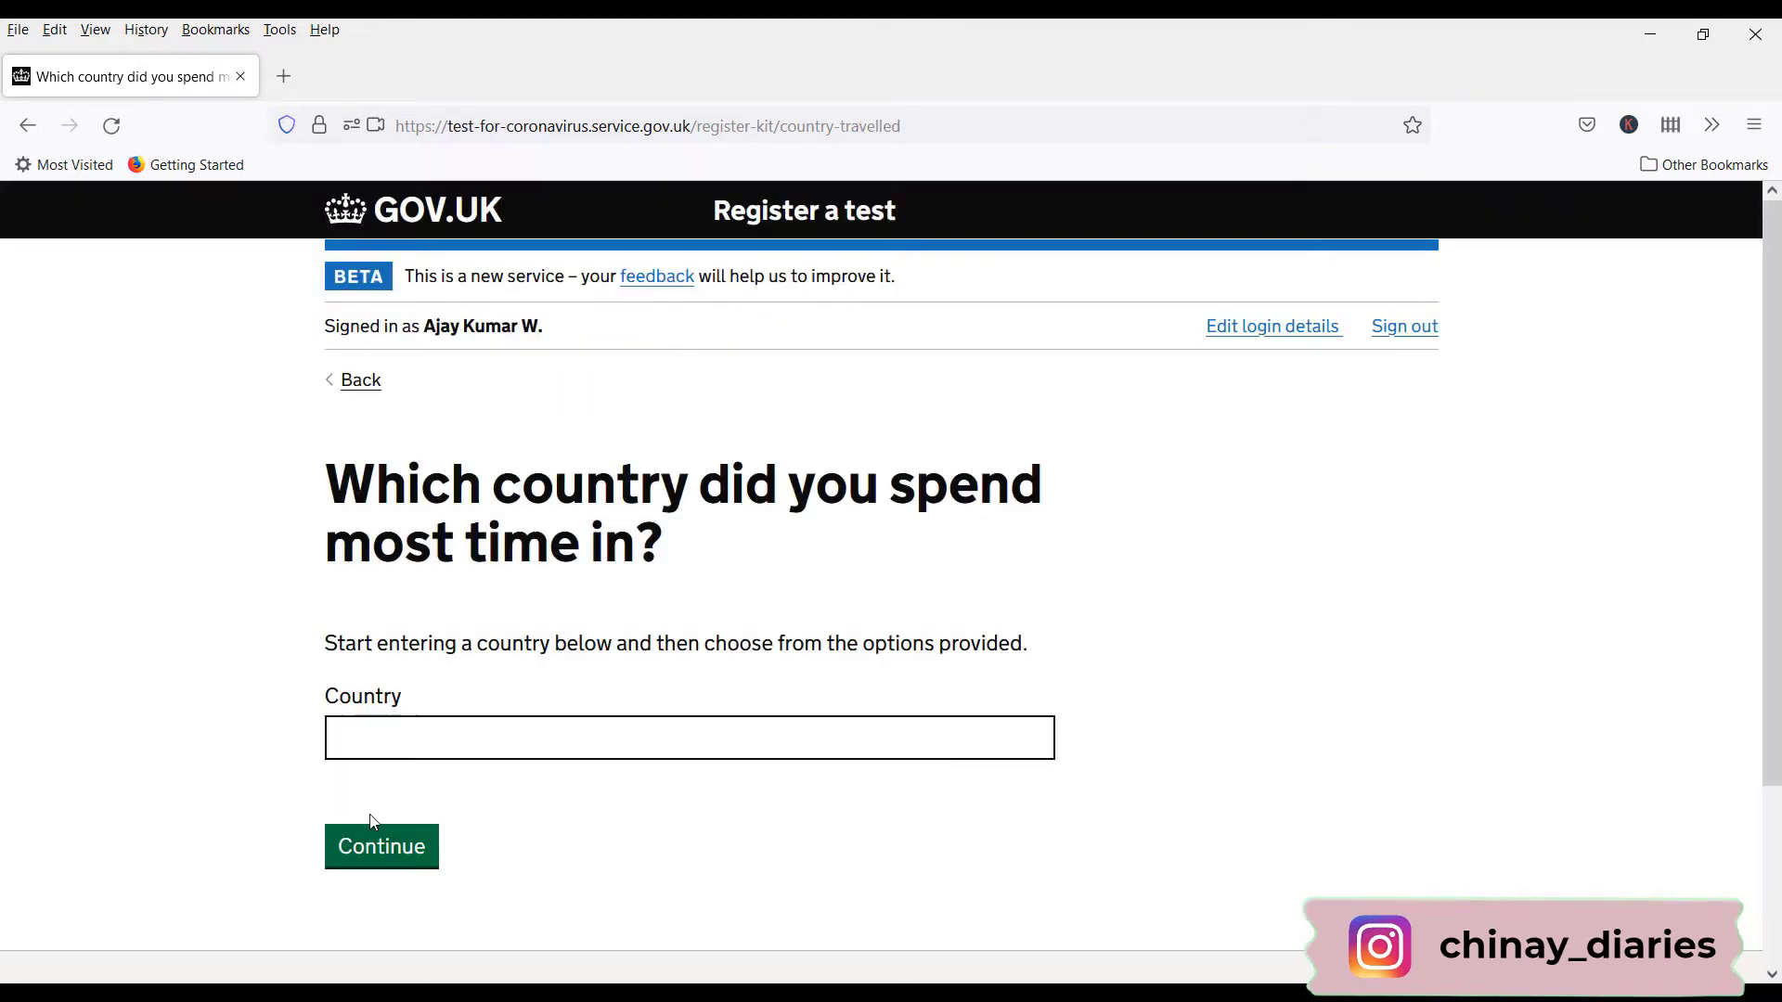
Enter India as the country where most time was spent
click(421, 743)
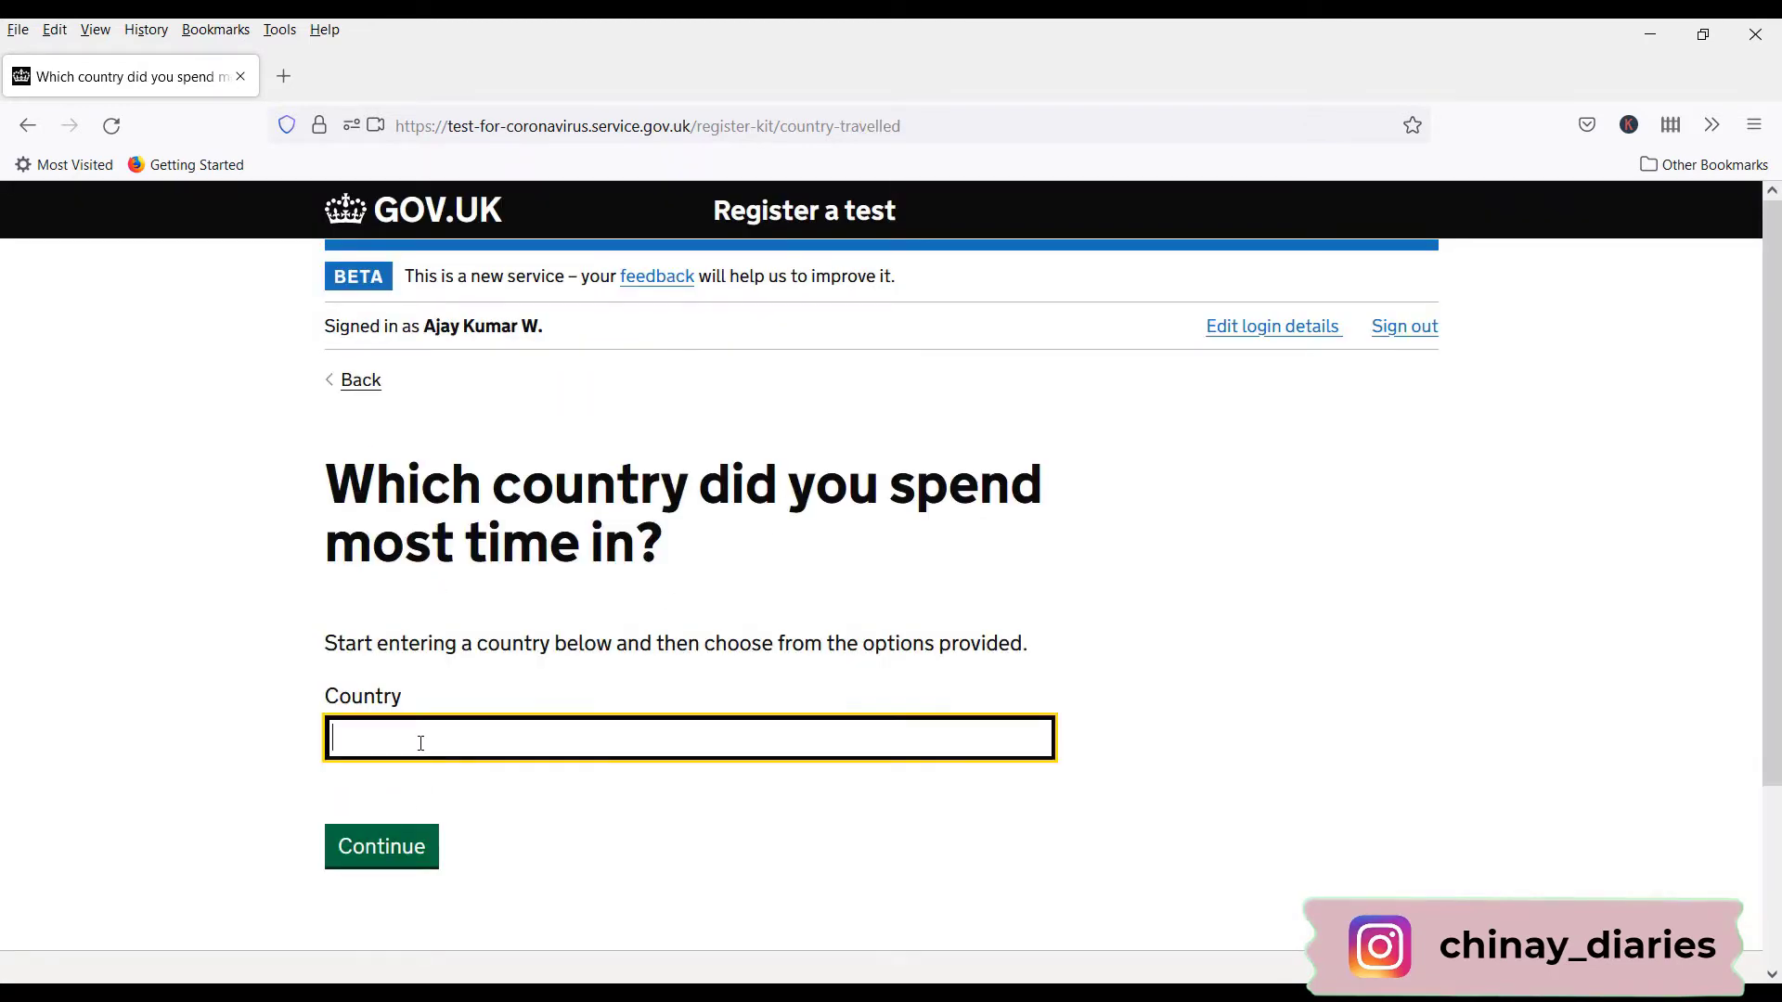
text(India)
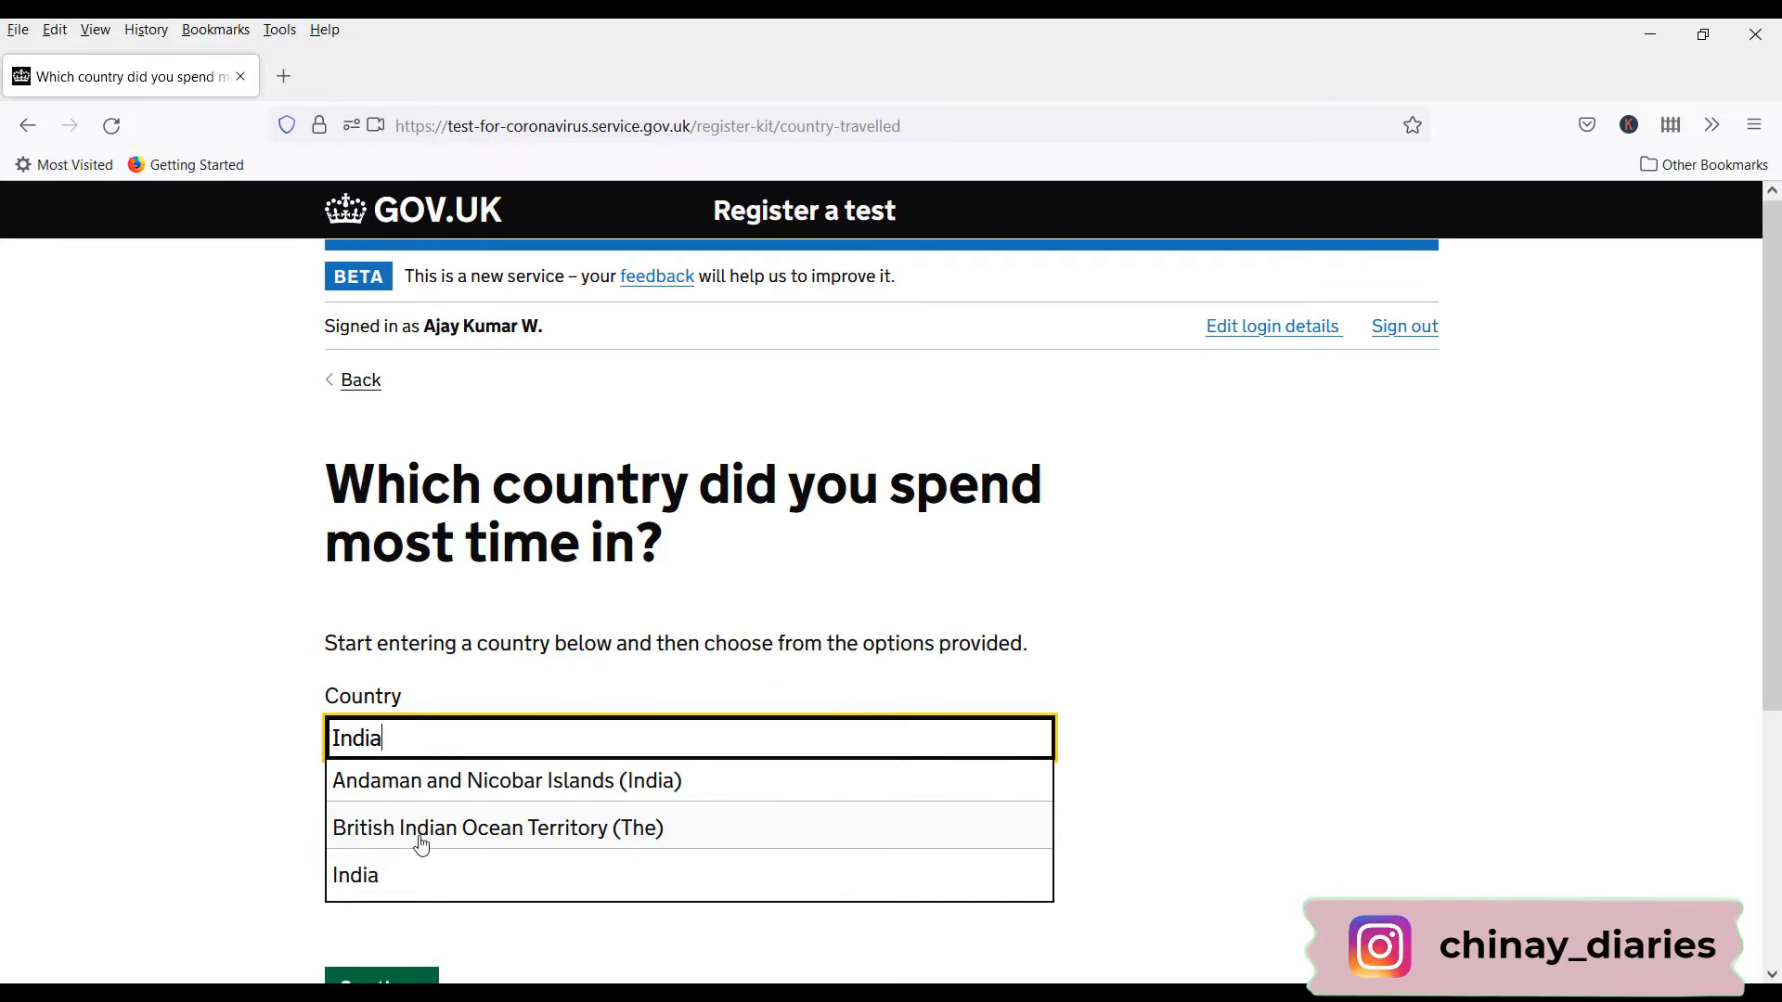
click(402, 875)
scroll(292, 608, down, 3)
click(378, 622)
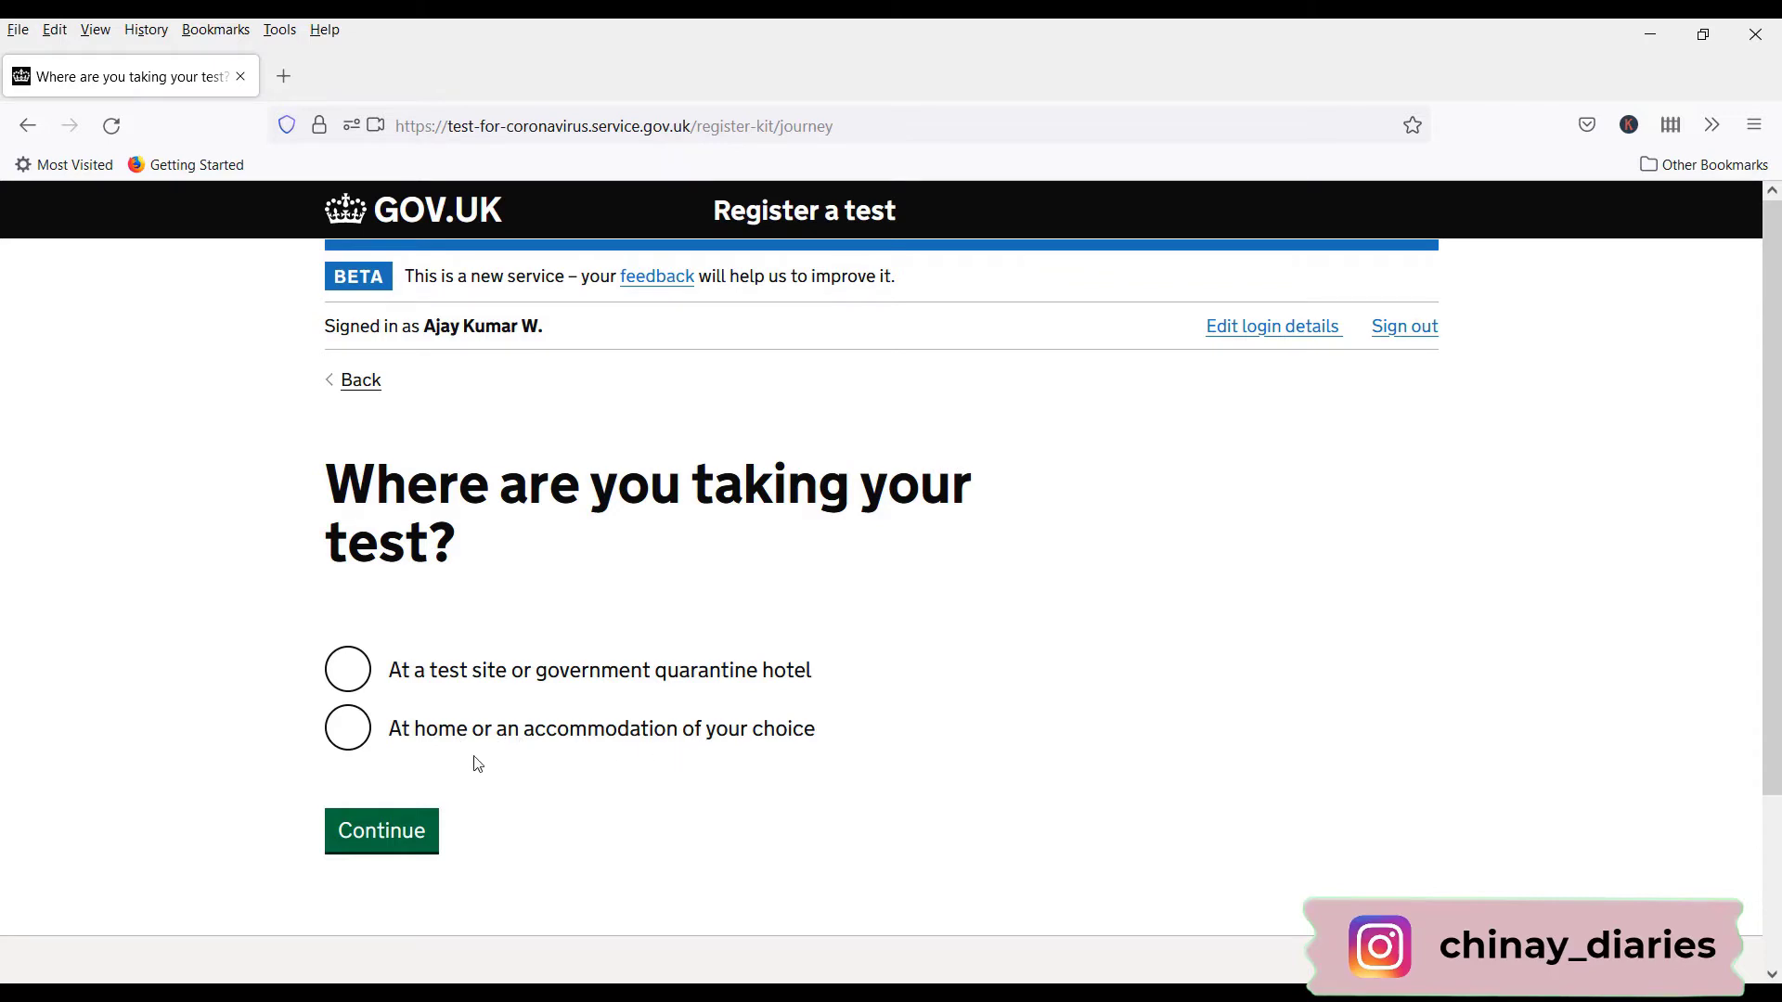
Choose testing at home, then scan and submit the Royal Mail barcode
click(348, 742)
click(420, 829)
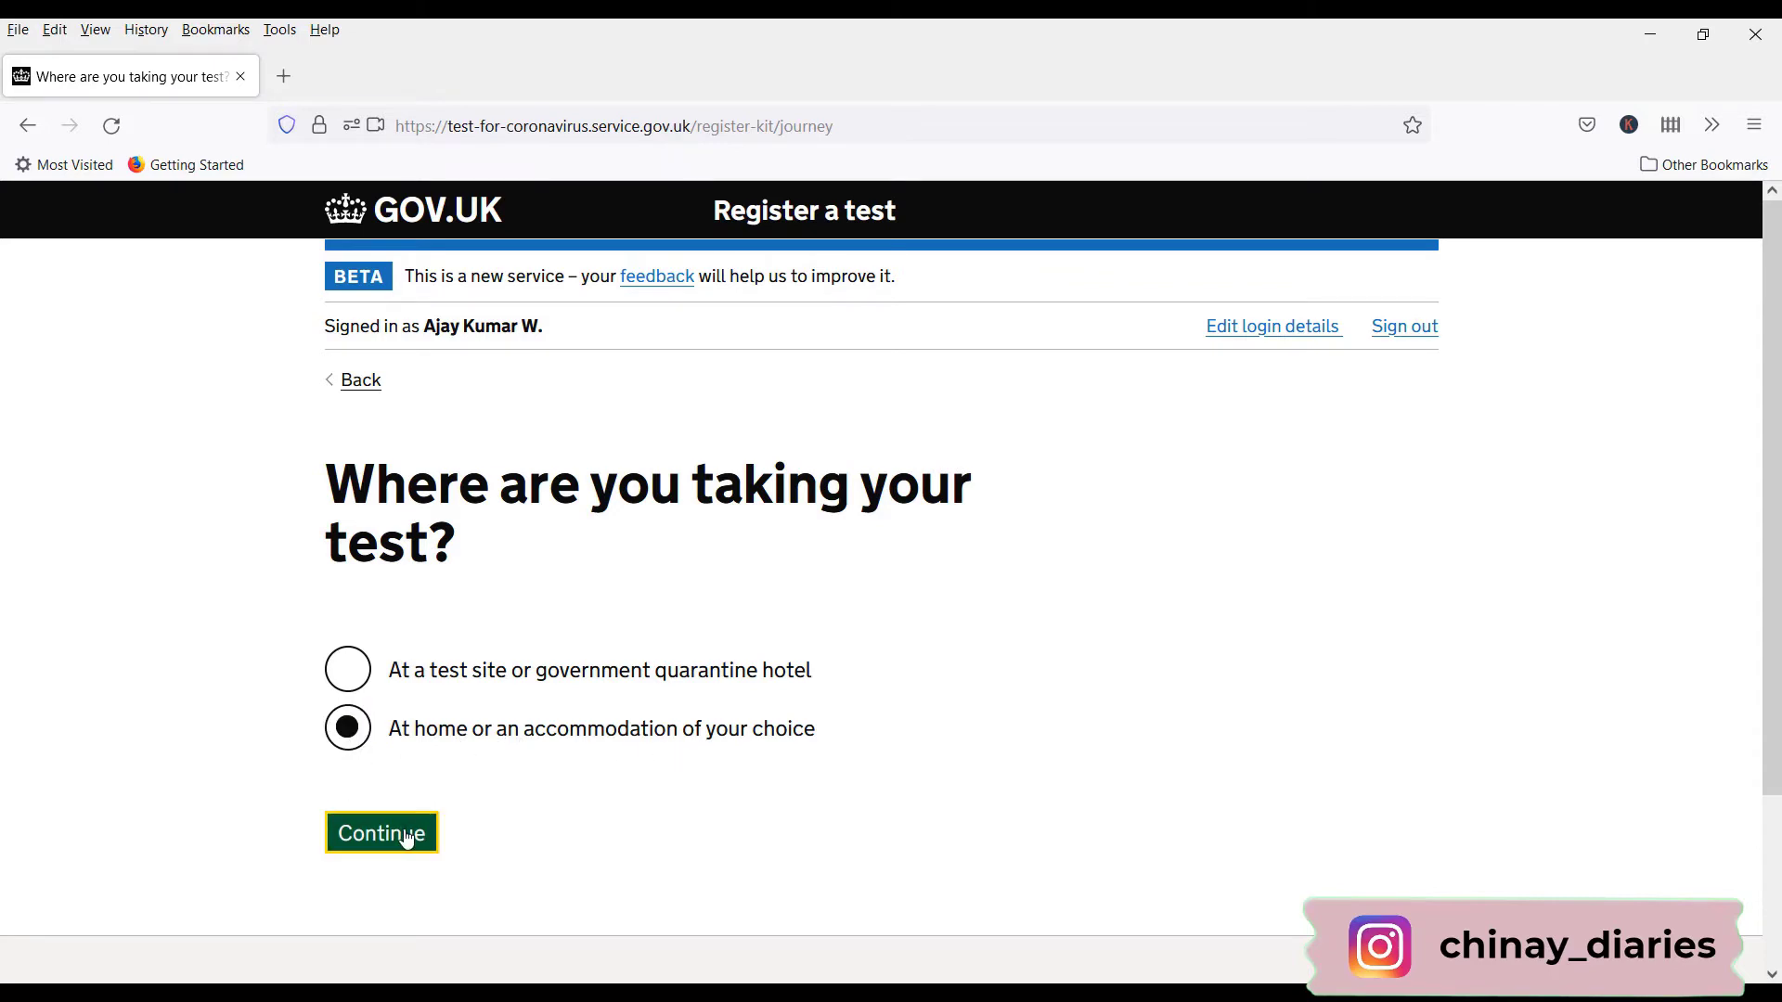
scroll(548, 612, down, 3)
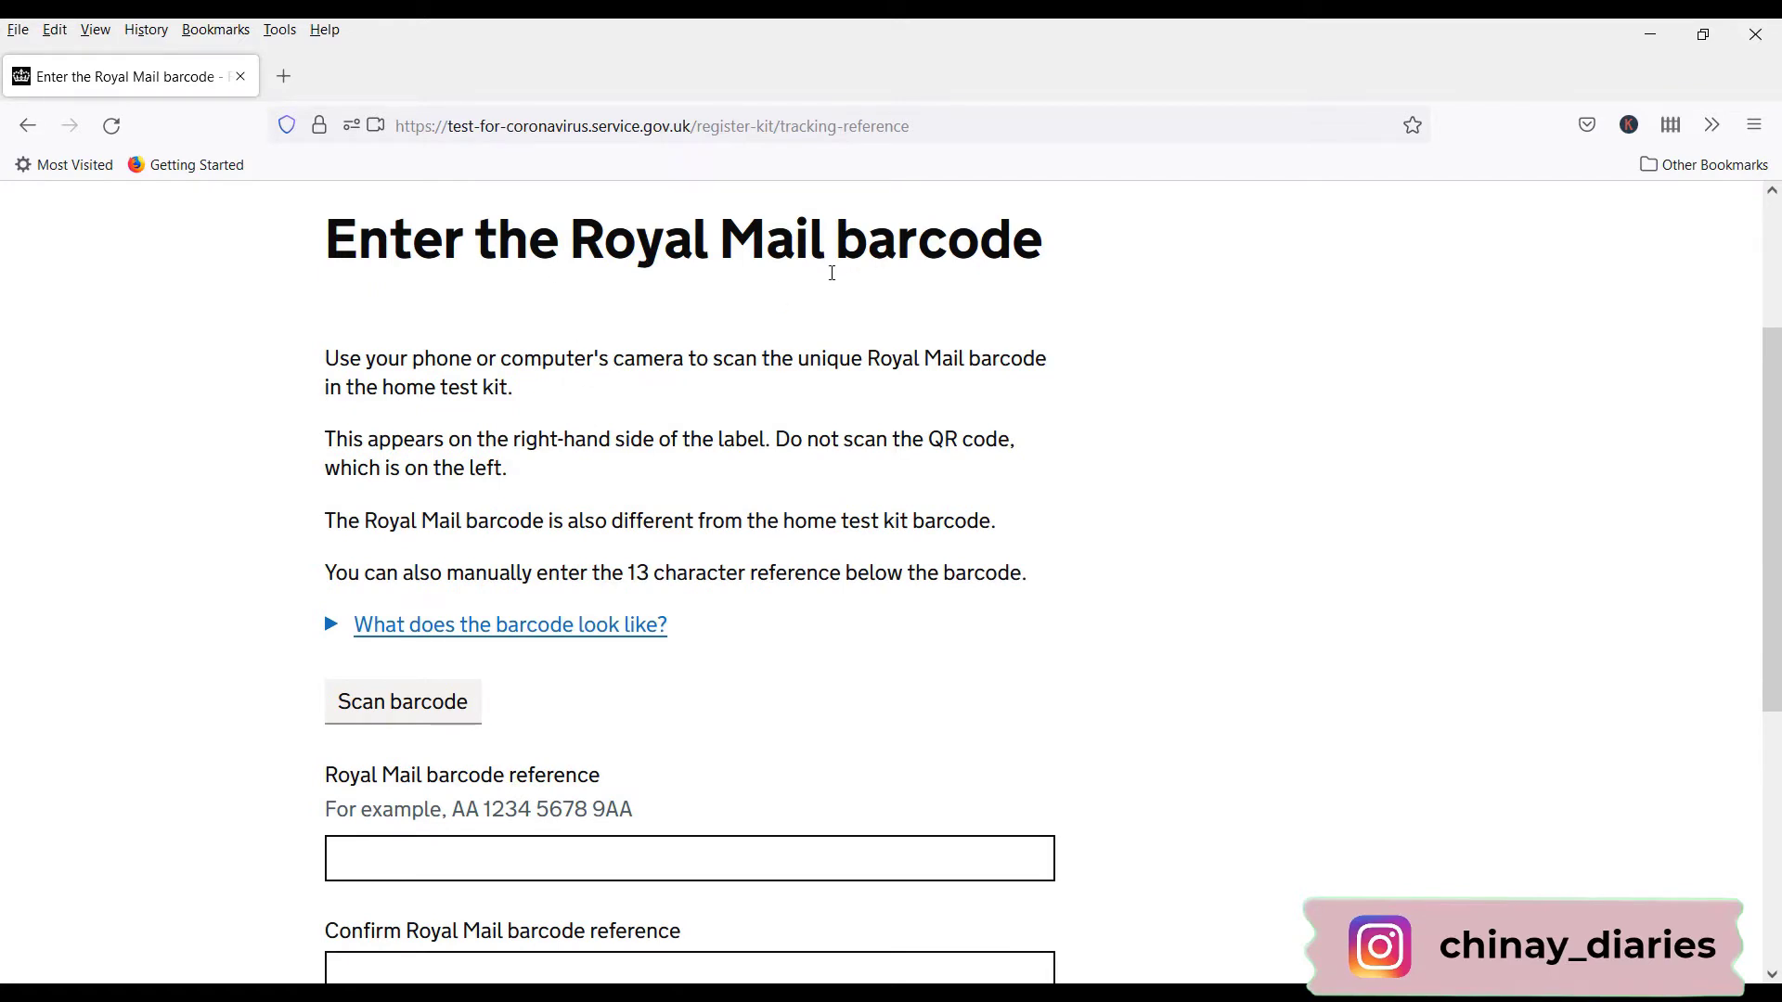
scroll(620, 483, down, 3)
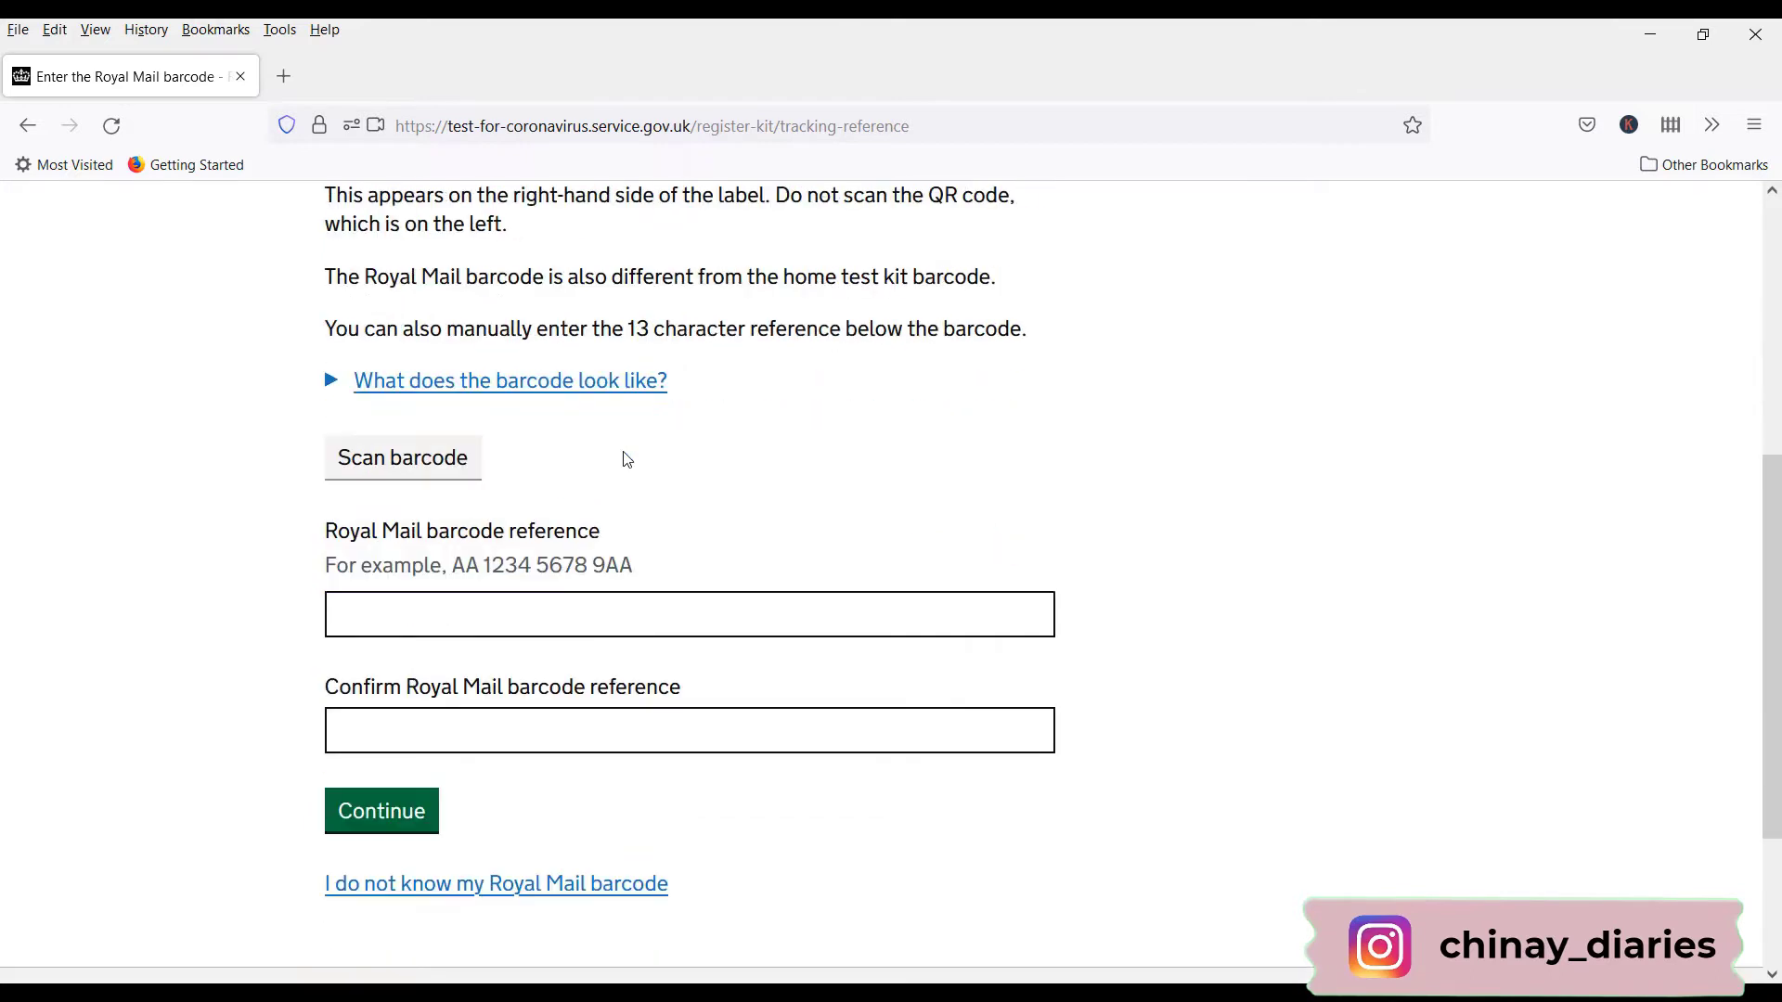
click(448, 473)
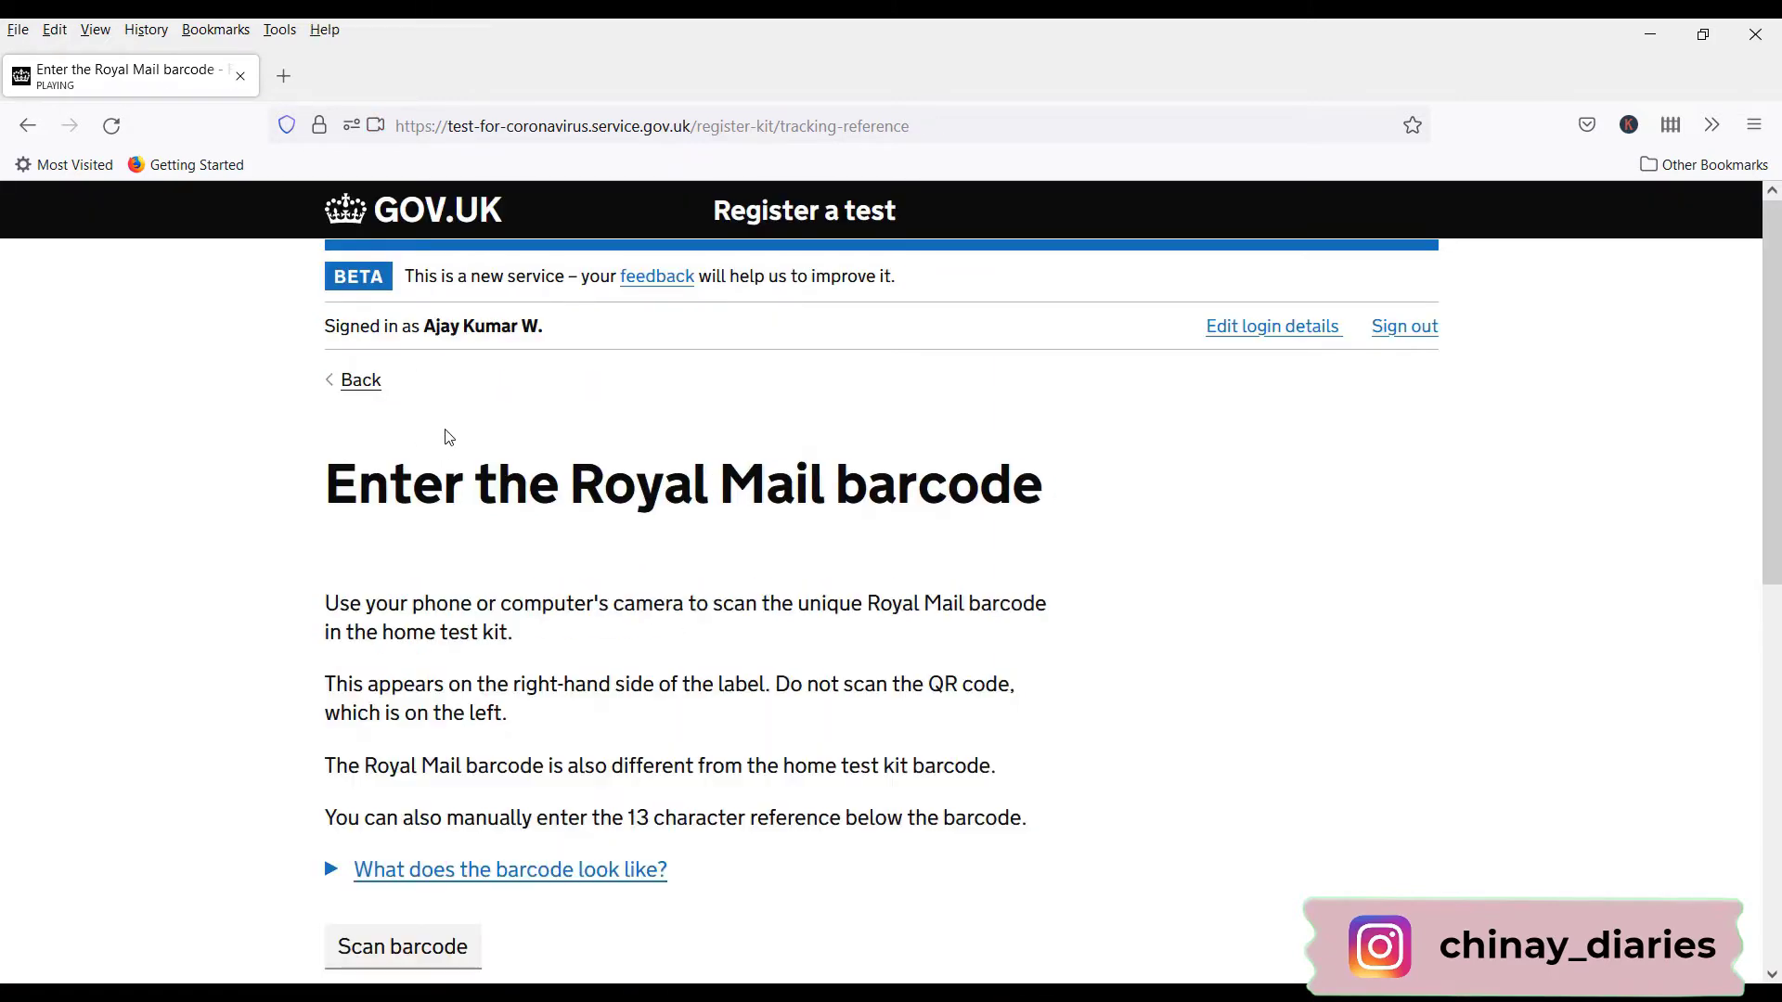
scroll(147, 425, down, 5)
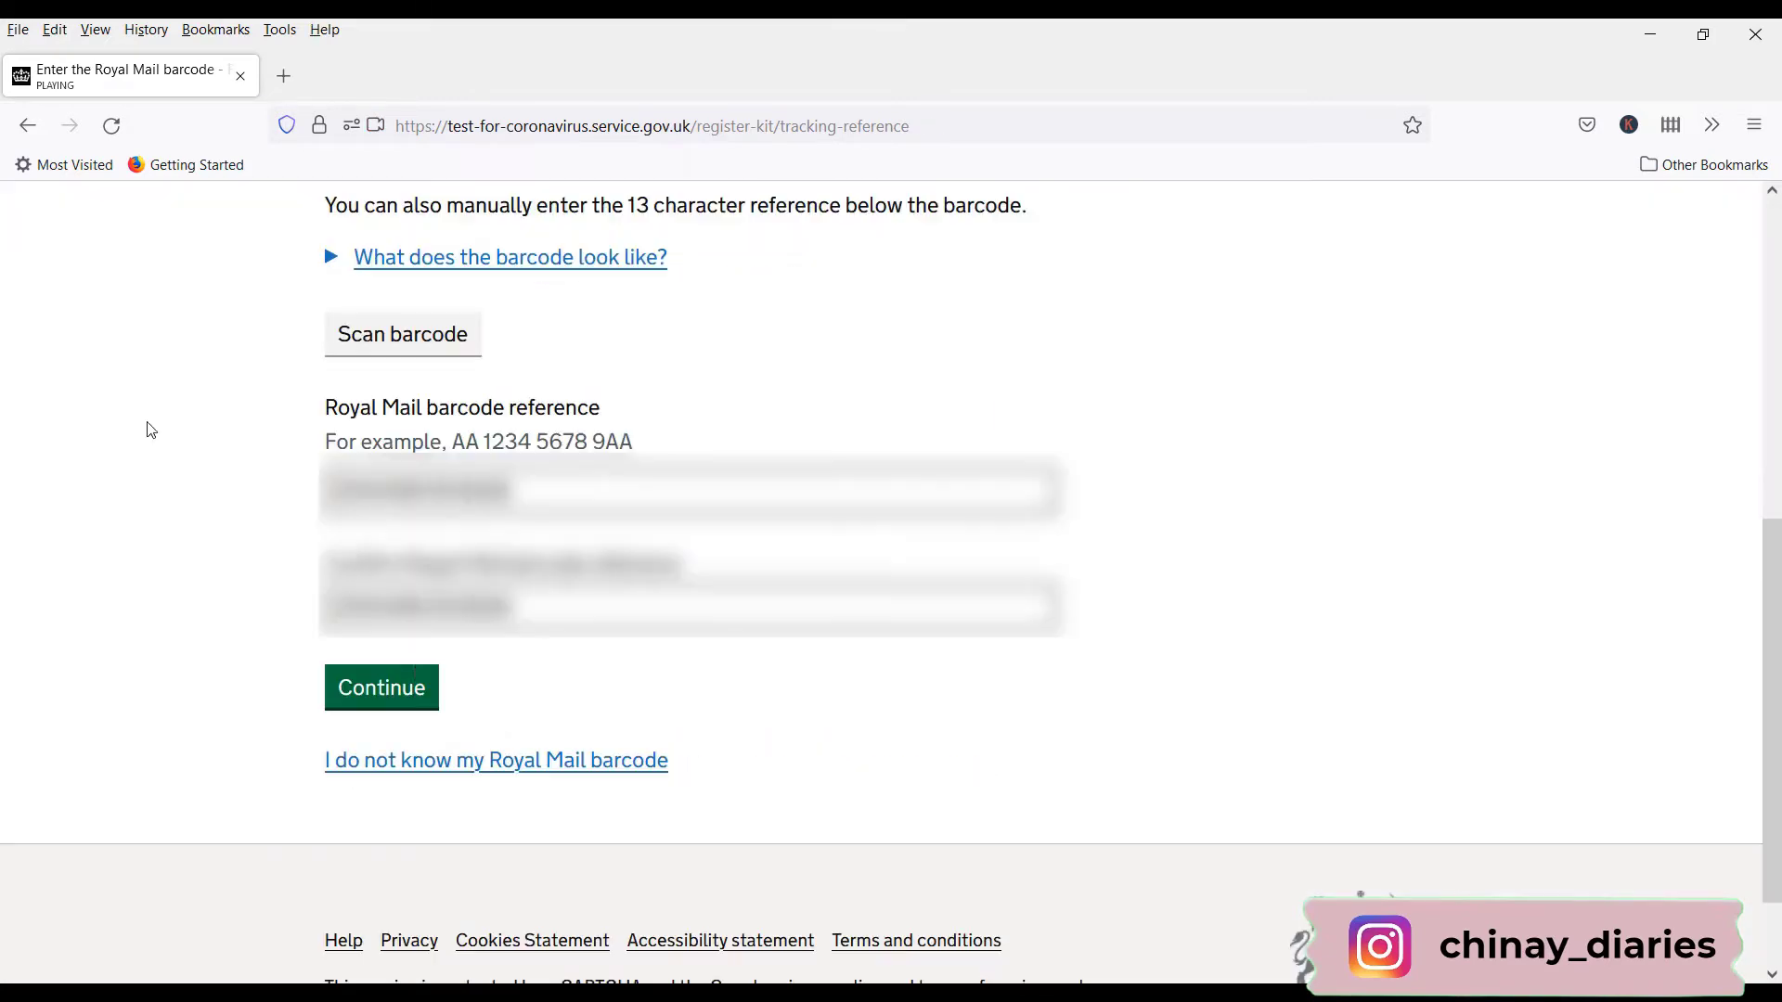
click(375, 687)
Set the test time to today, 19 September 2021, at 1 pm
scroll(296, 586, down, 4)
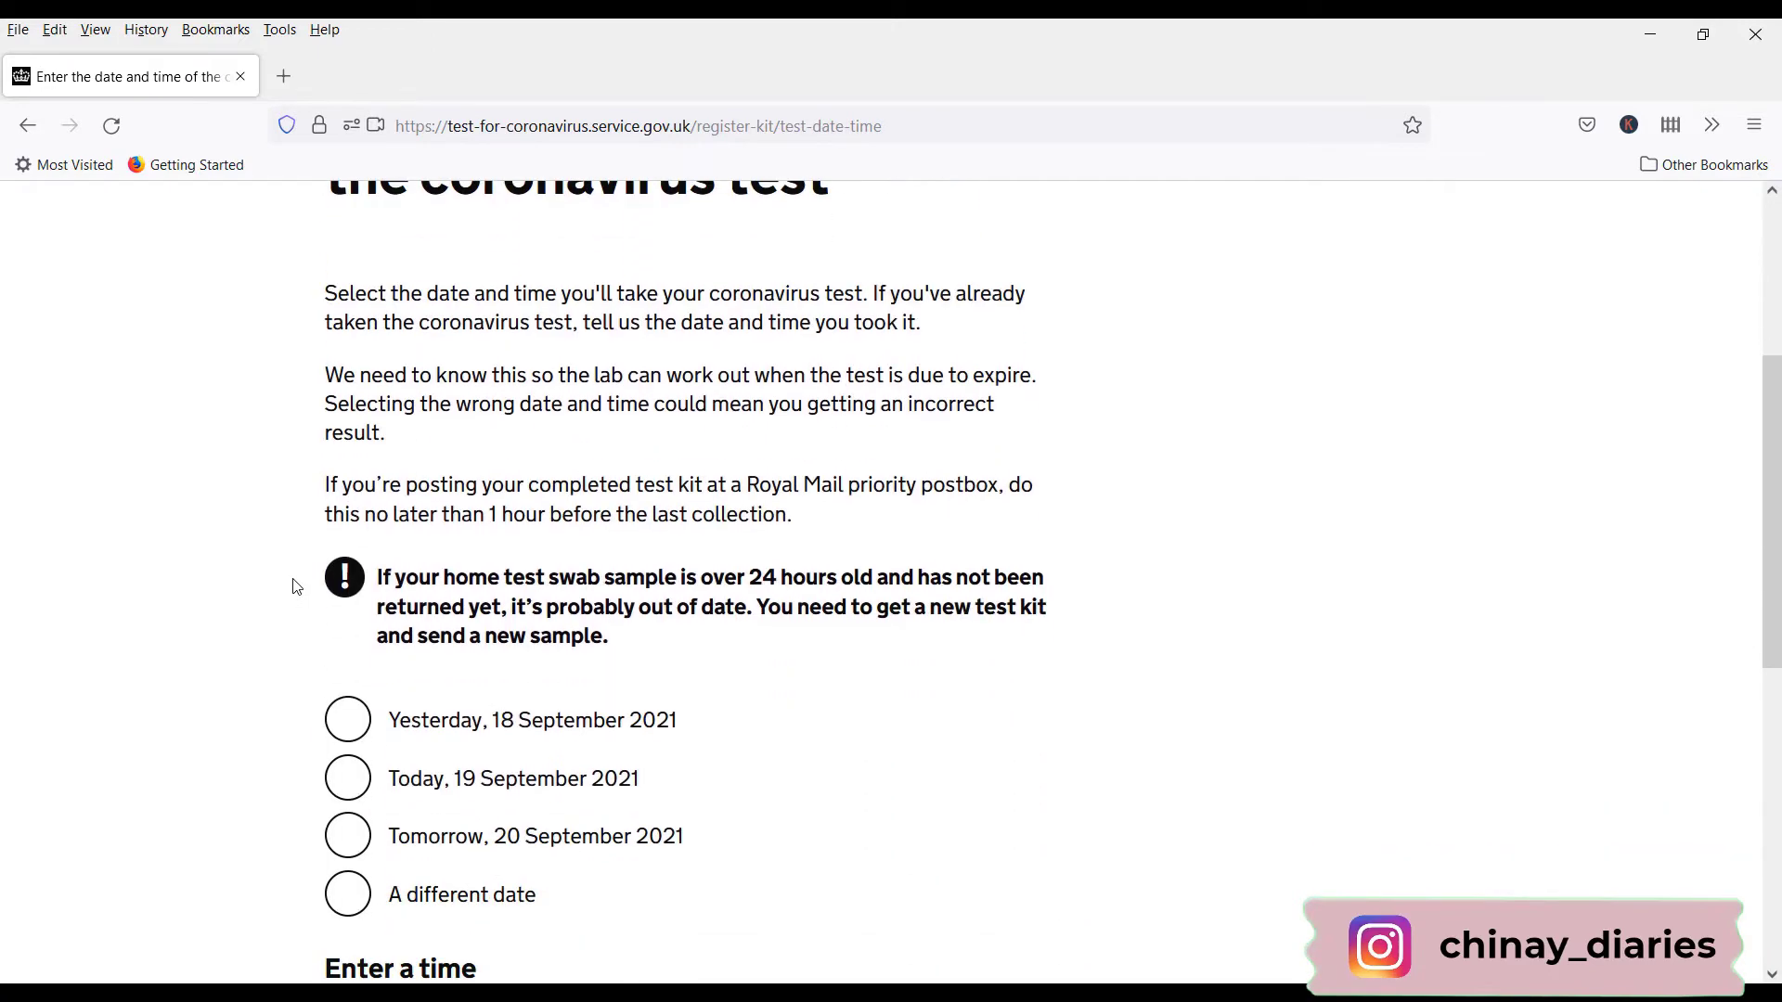
scroll(449, 463, up, 3)
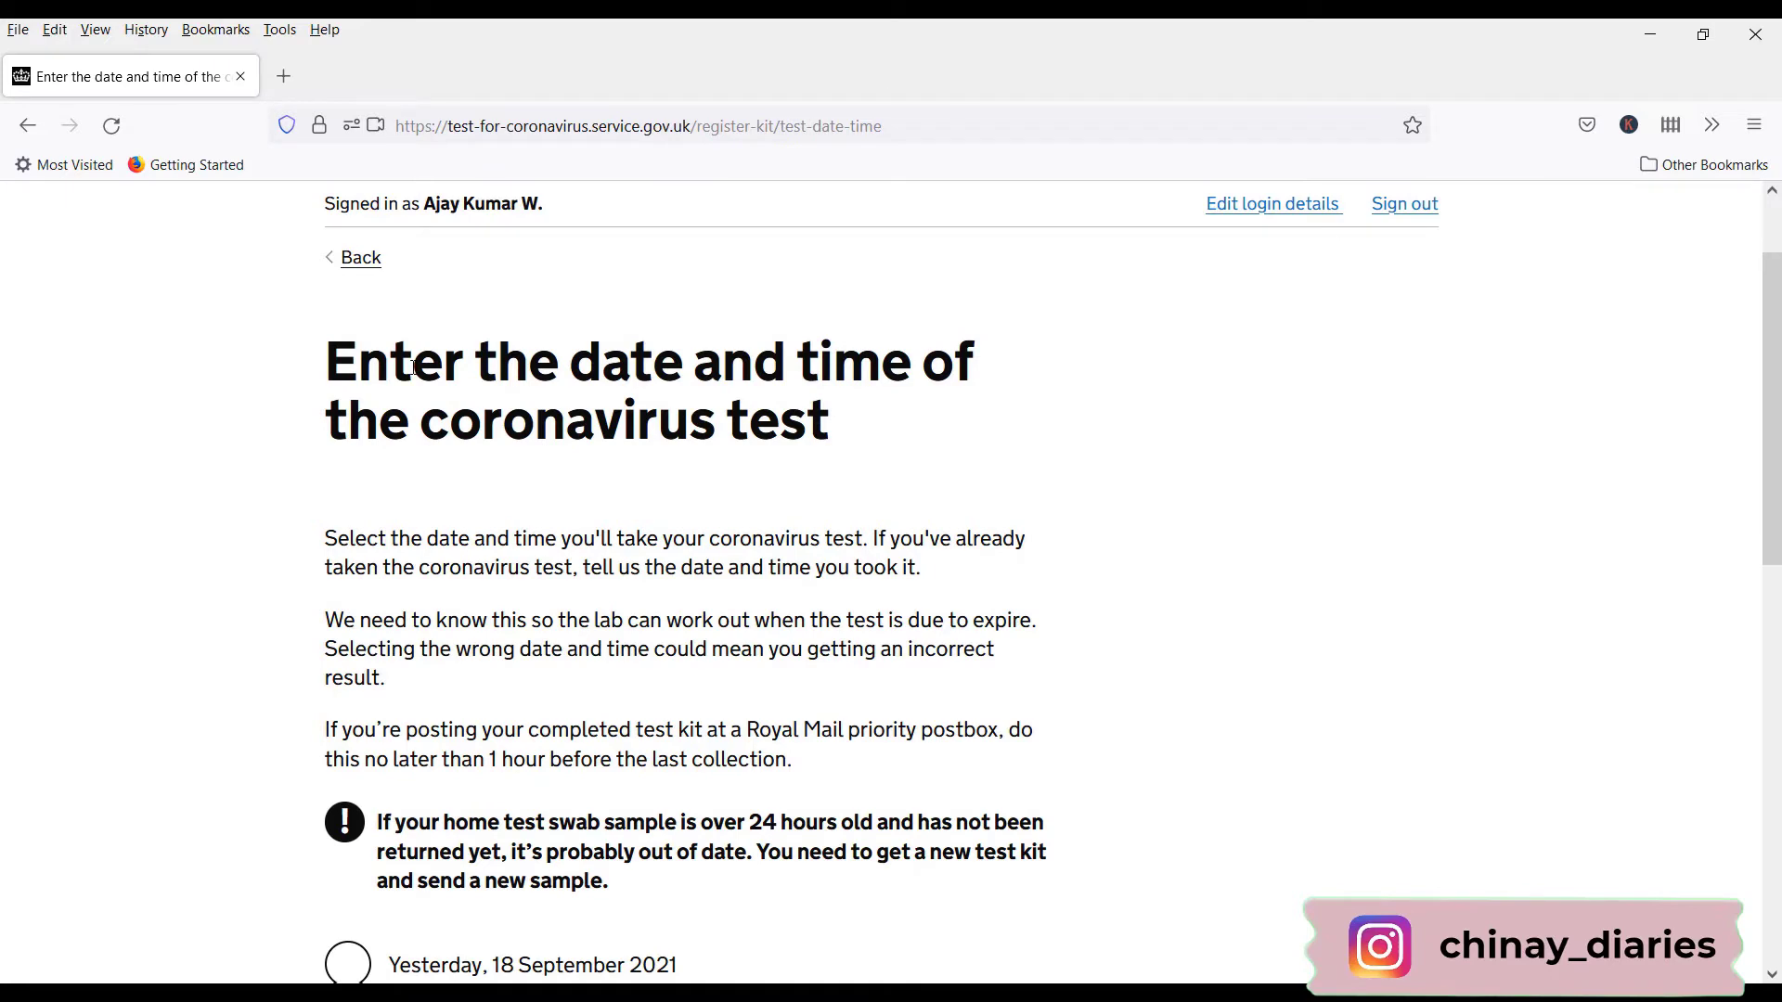
scroll(411, 366, down, 3)
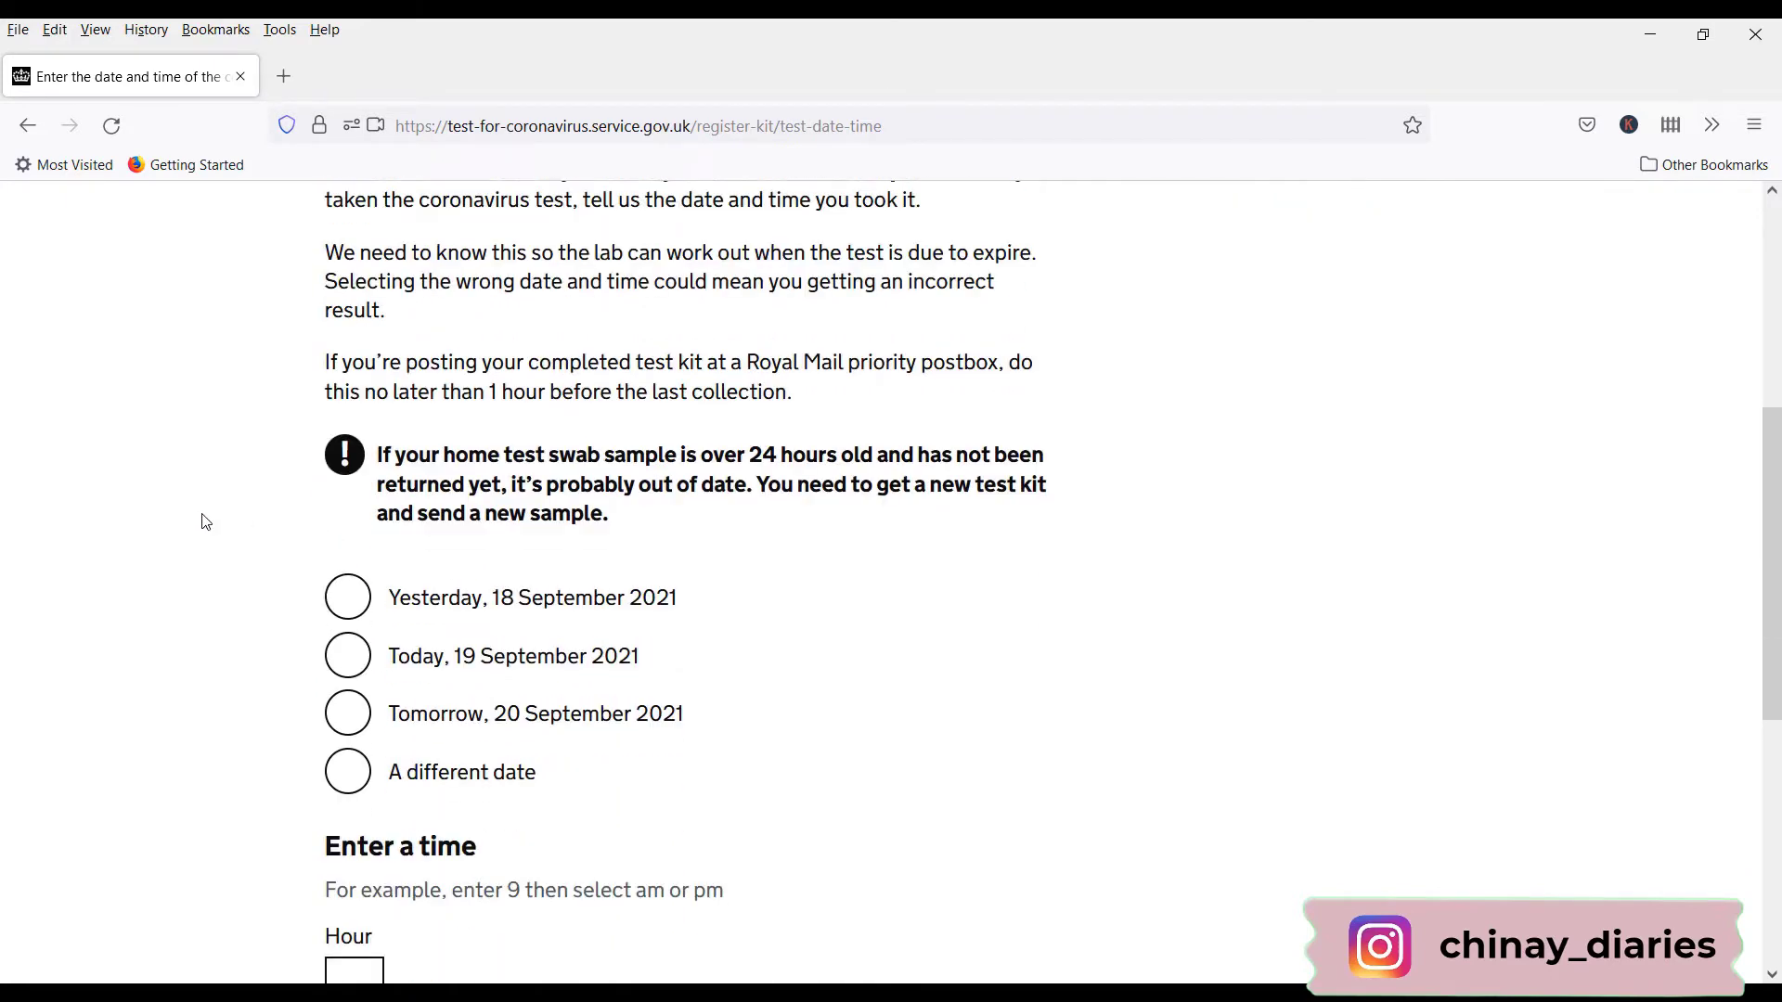
scroll(348, 420, down, 3)
click(349, 420)
scroll(244, 552, down, 3)
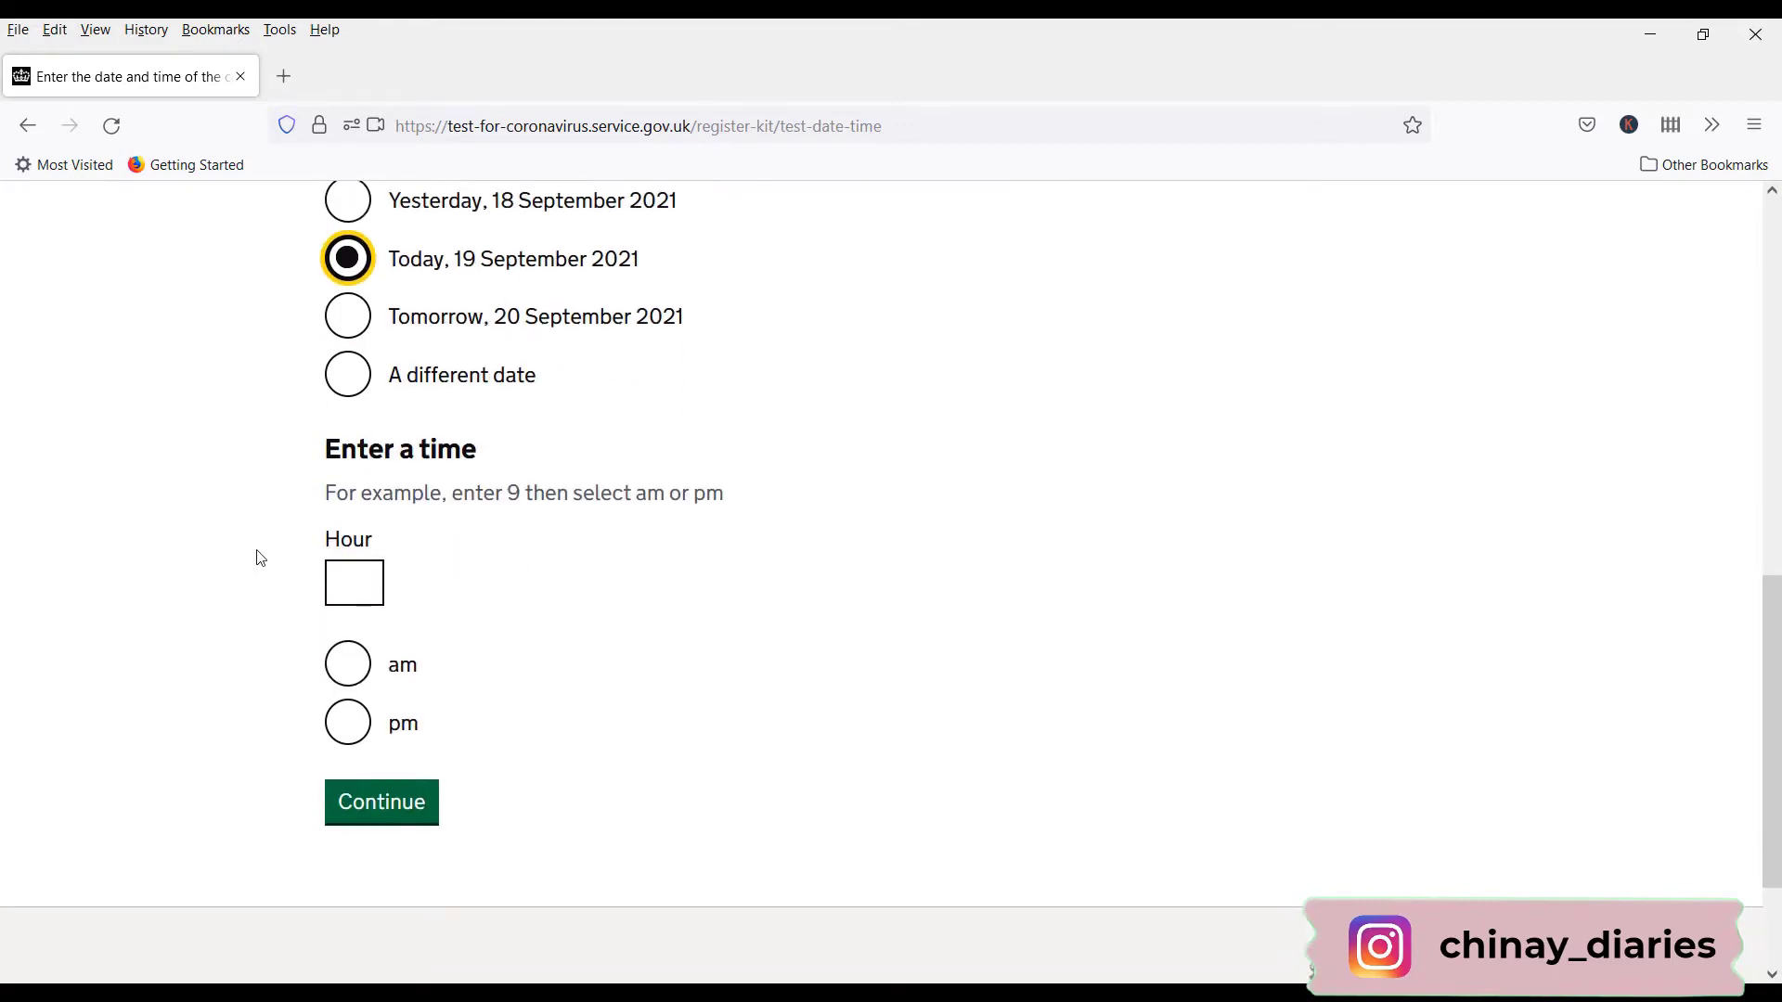
click(371, 492)
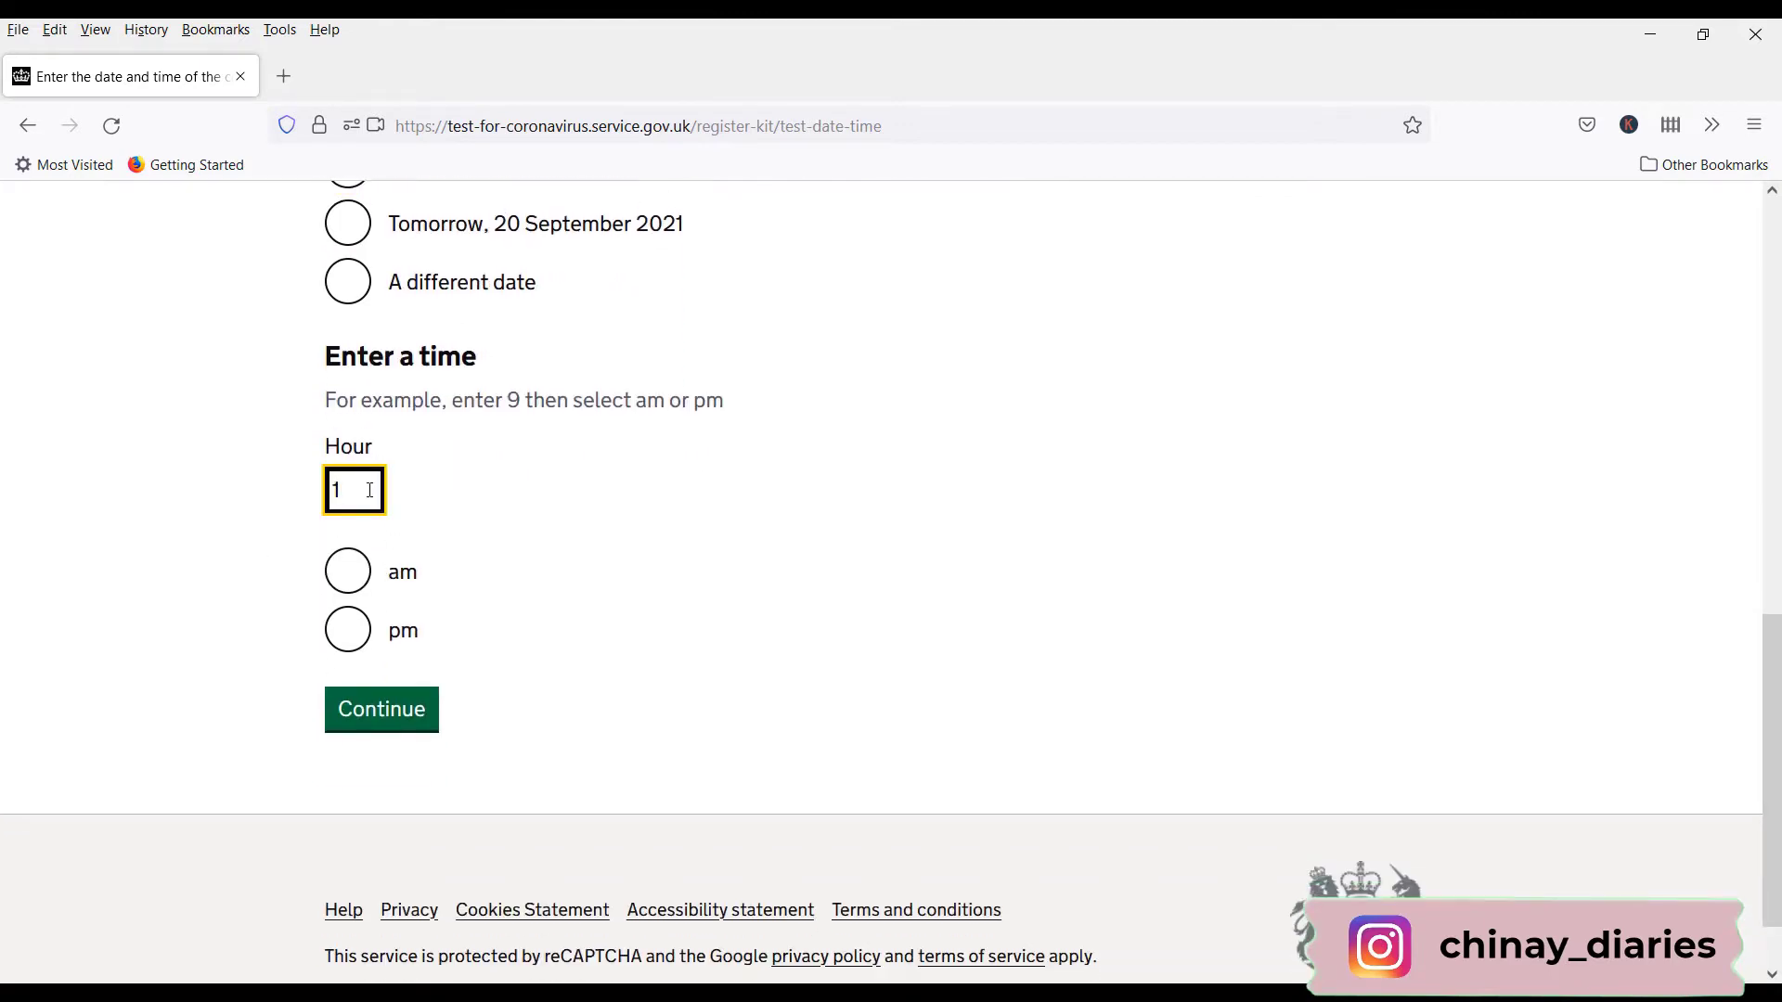
click(349, 631)
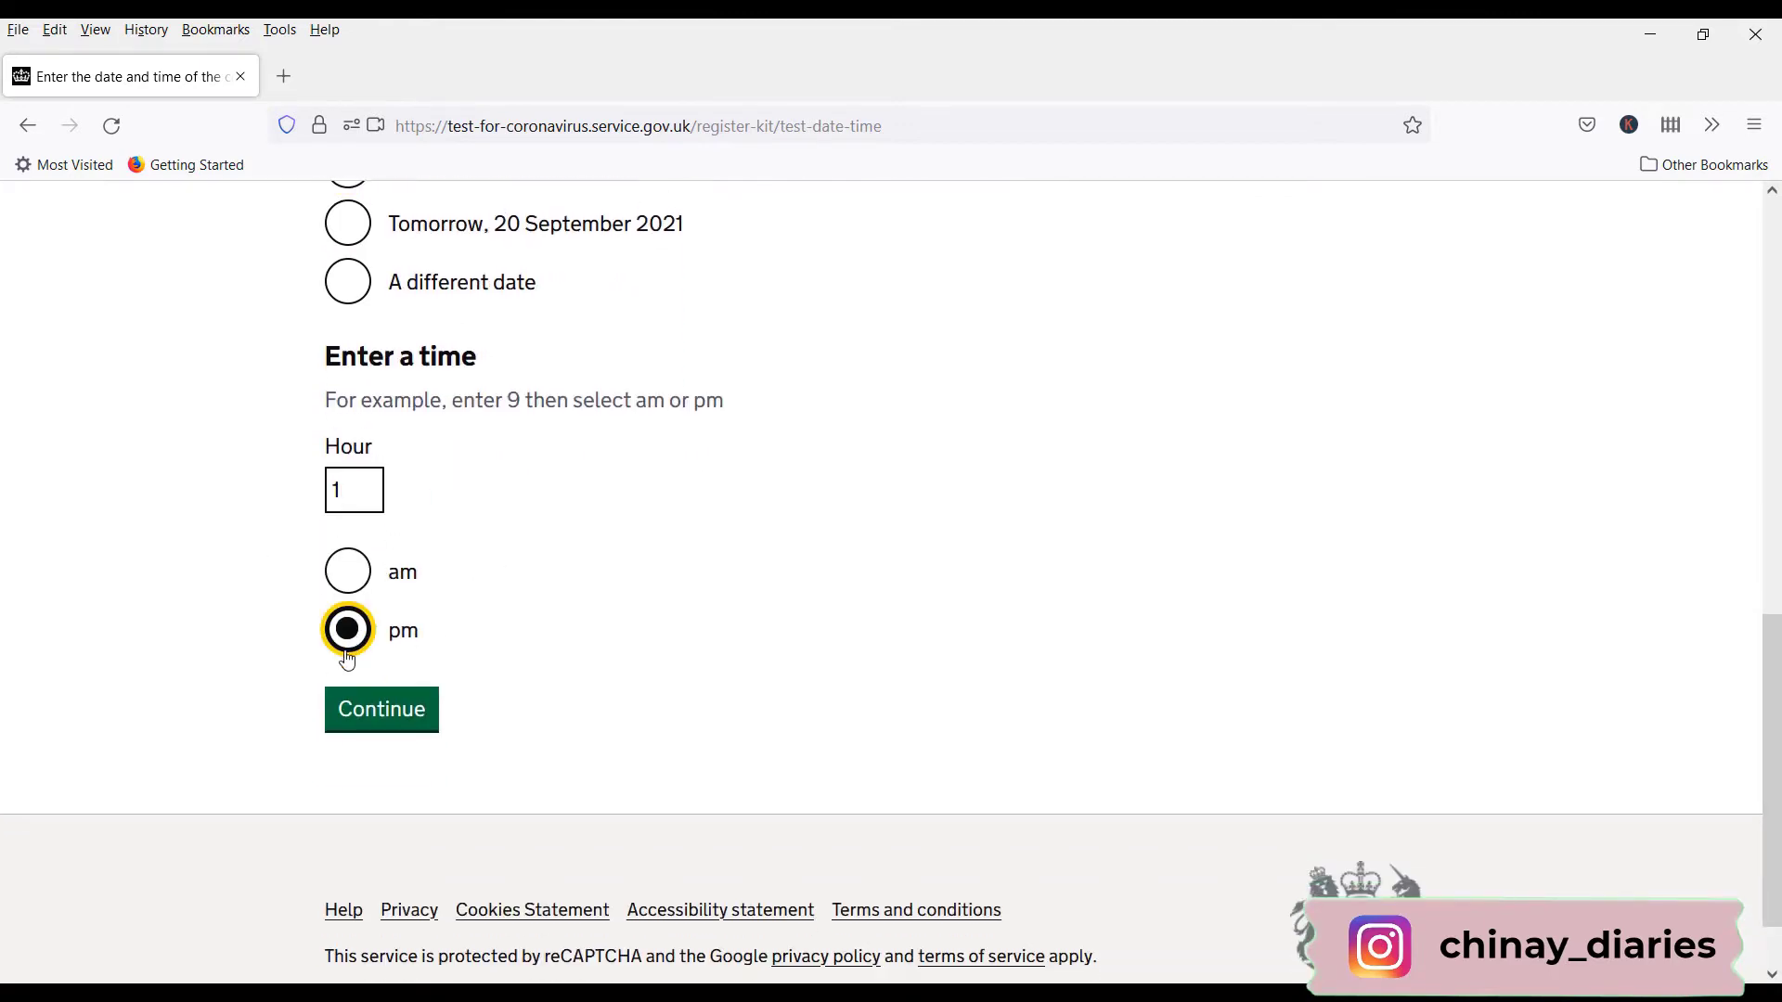
click(364, 722)
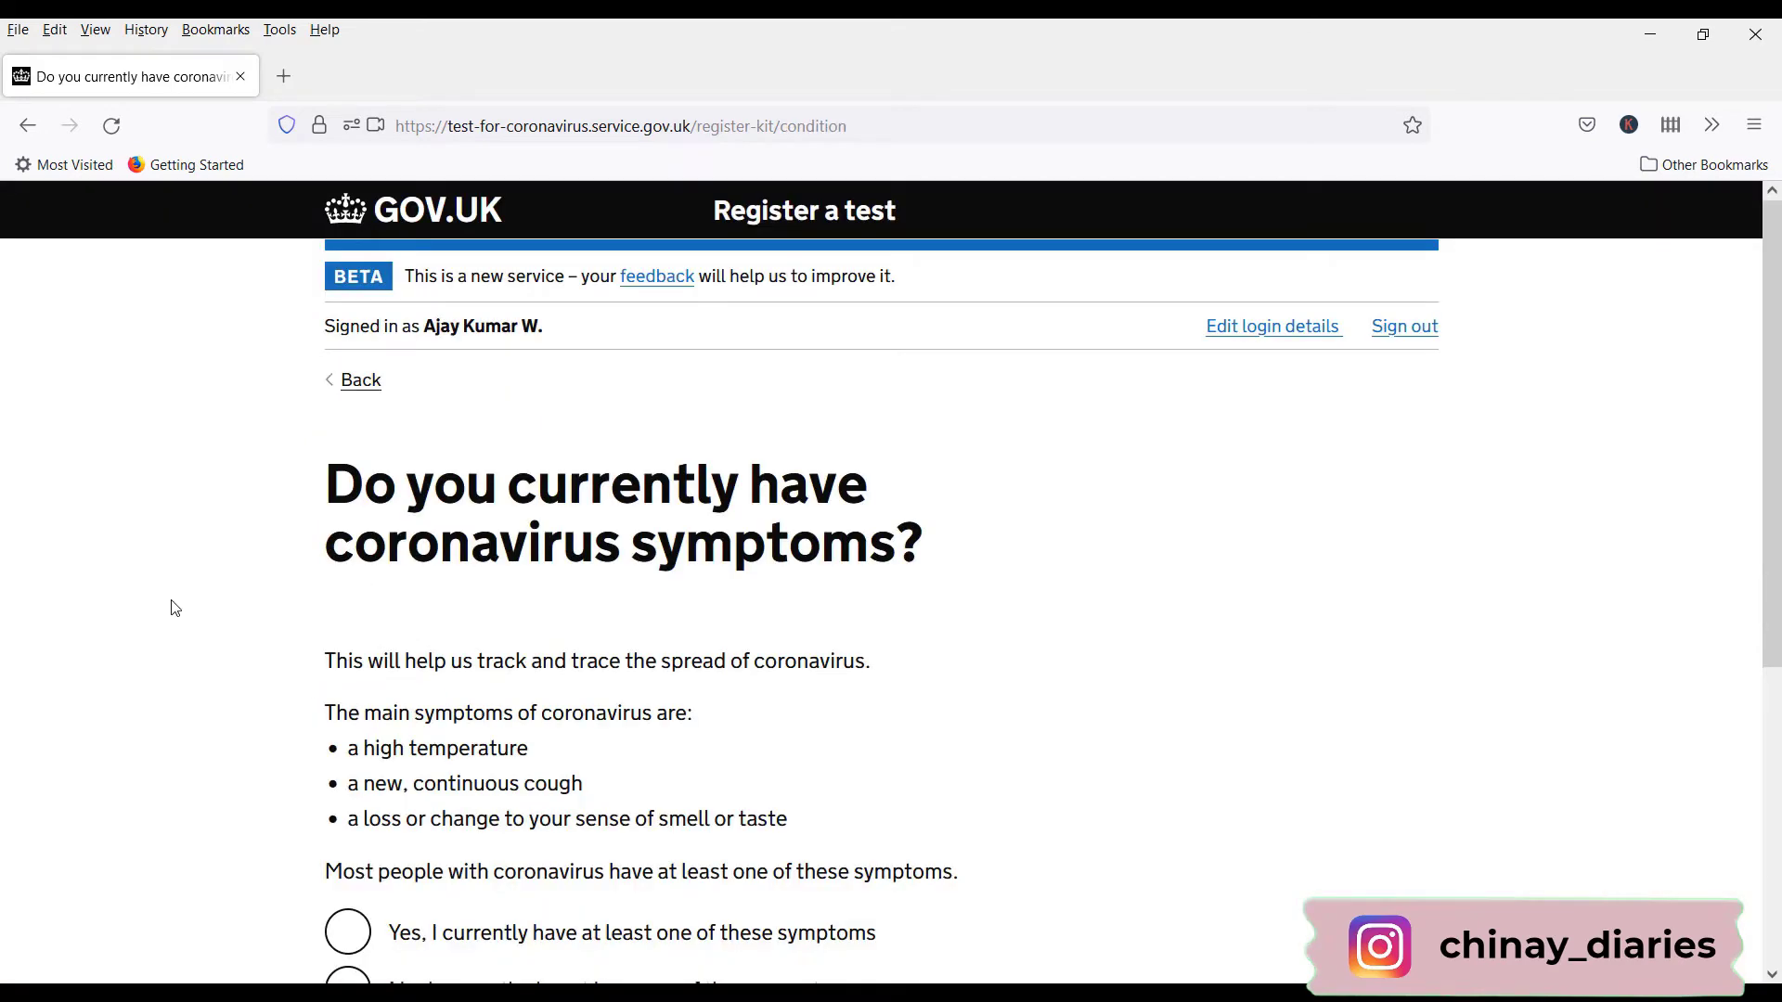
Answer No to current symptoms and to having tested positive before
scroll(174, 608, down, 3)
scroll(175, 608, up, 1)
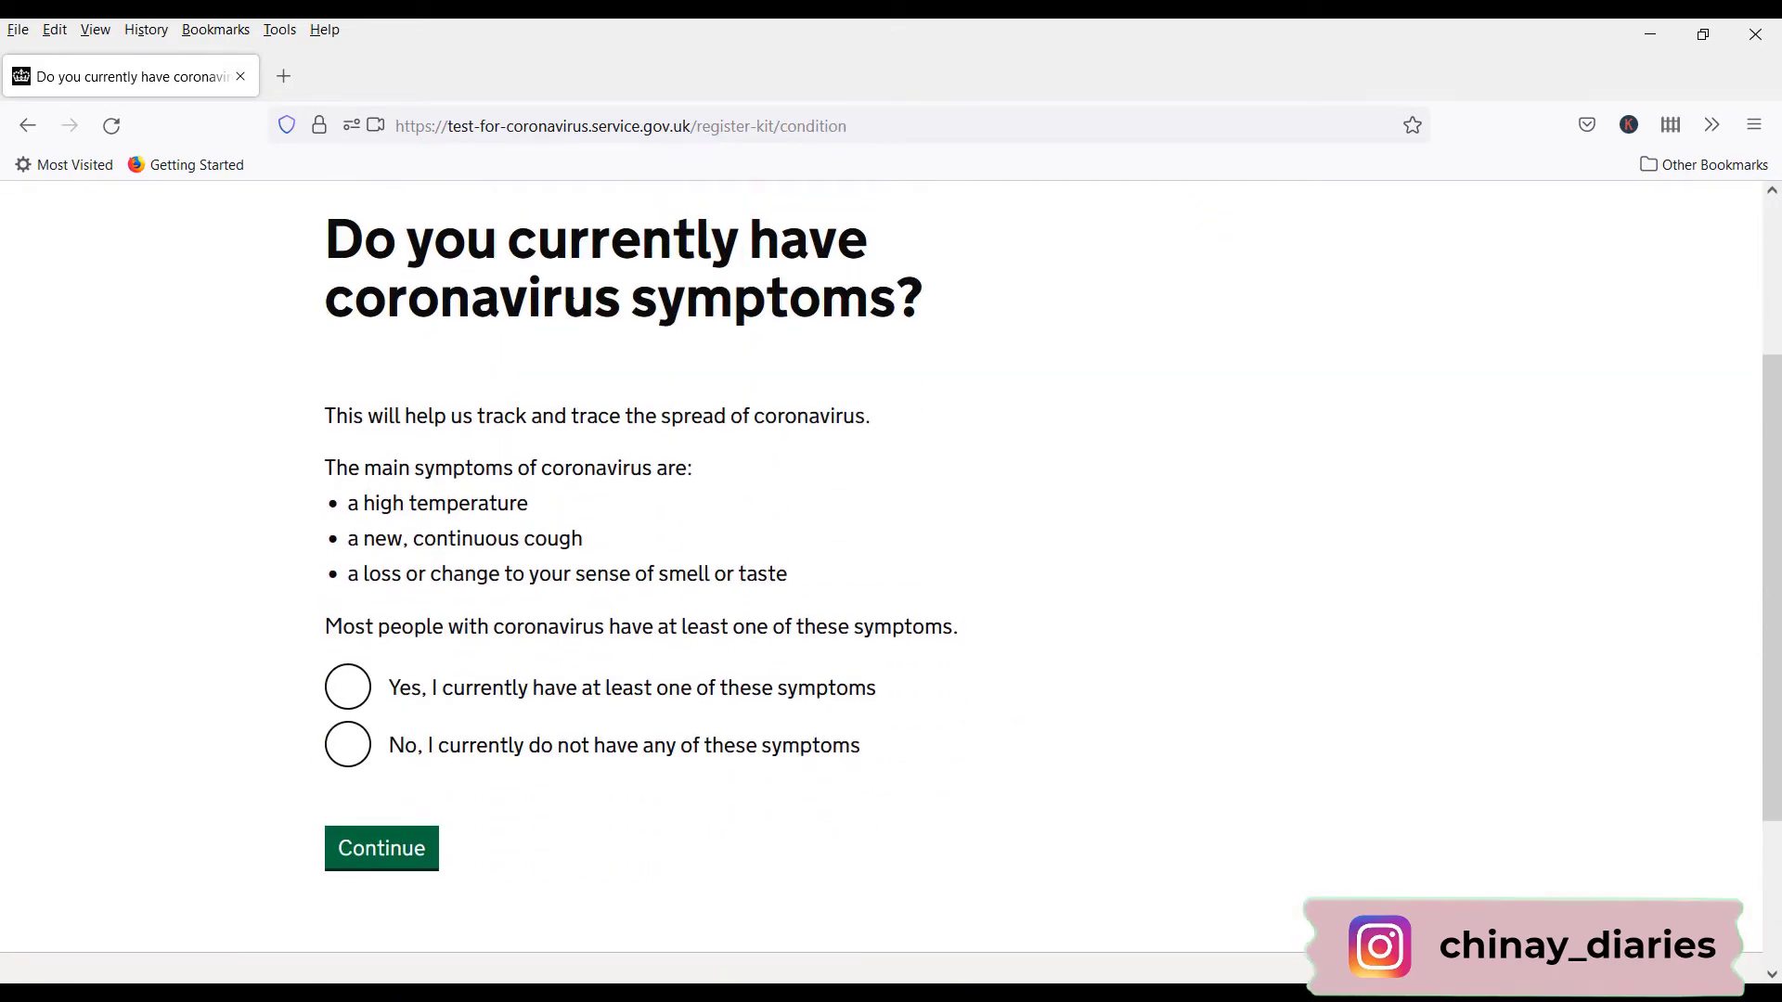
click(347, 745)
click(379, 855)
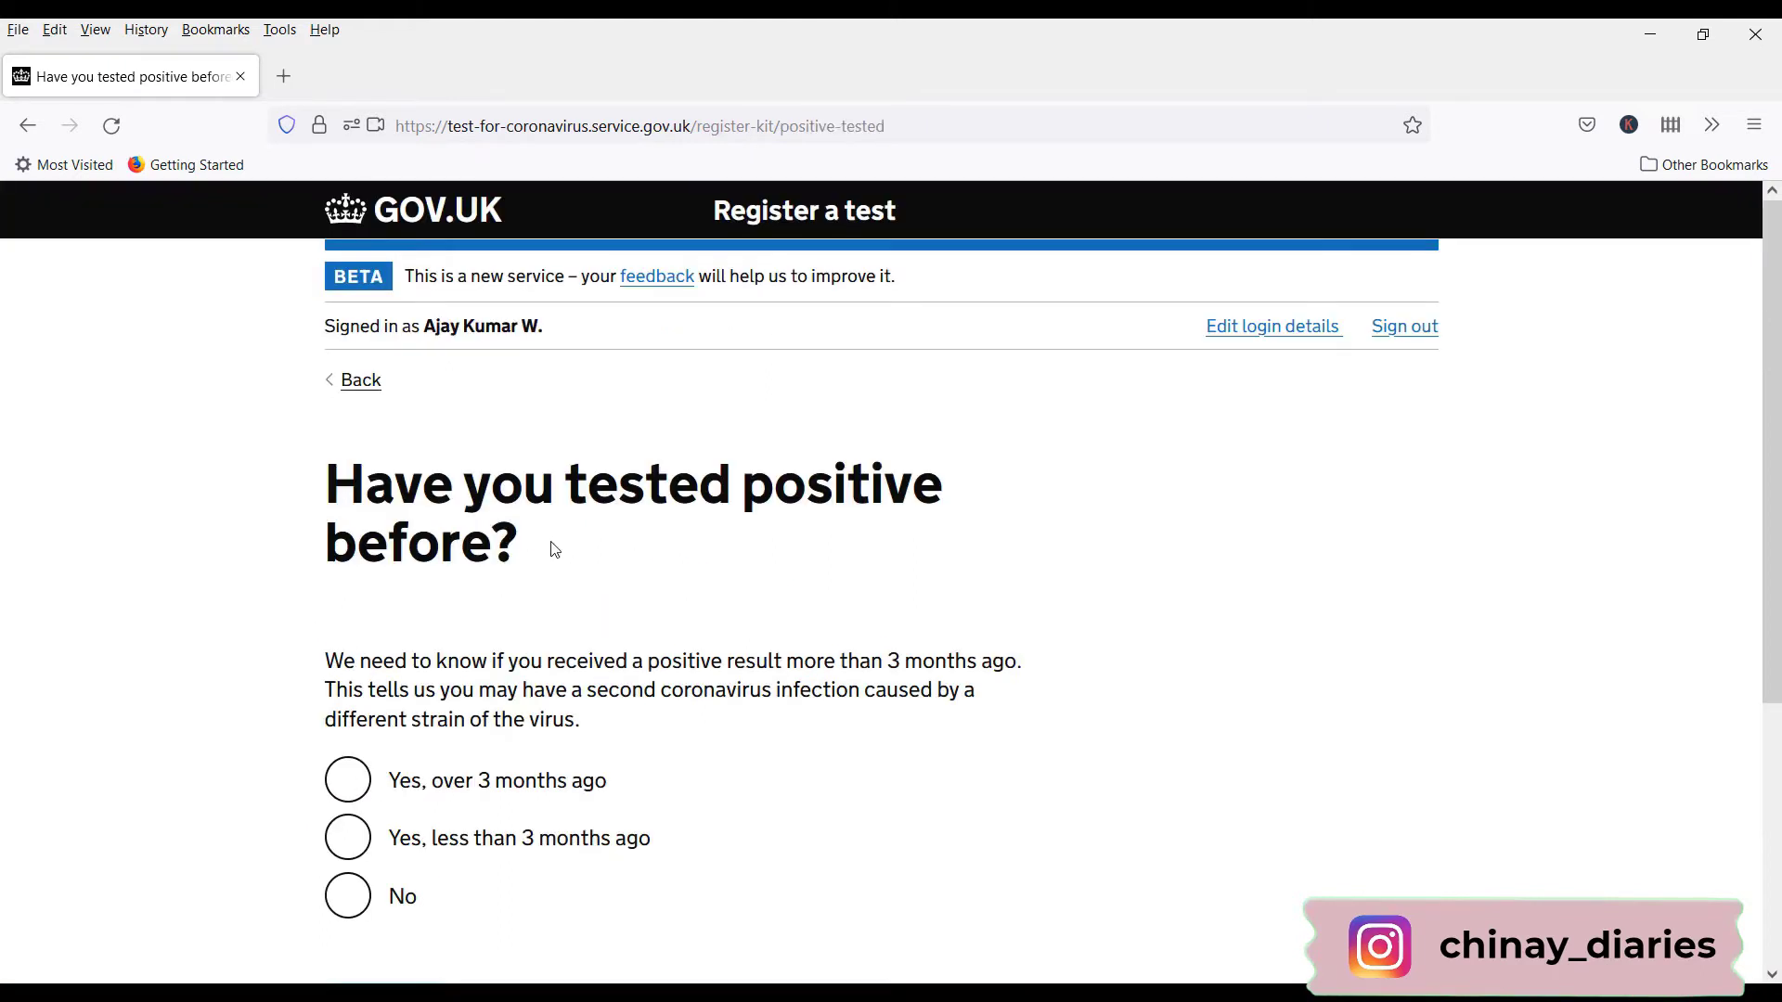
click(347, 894)
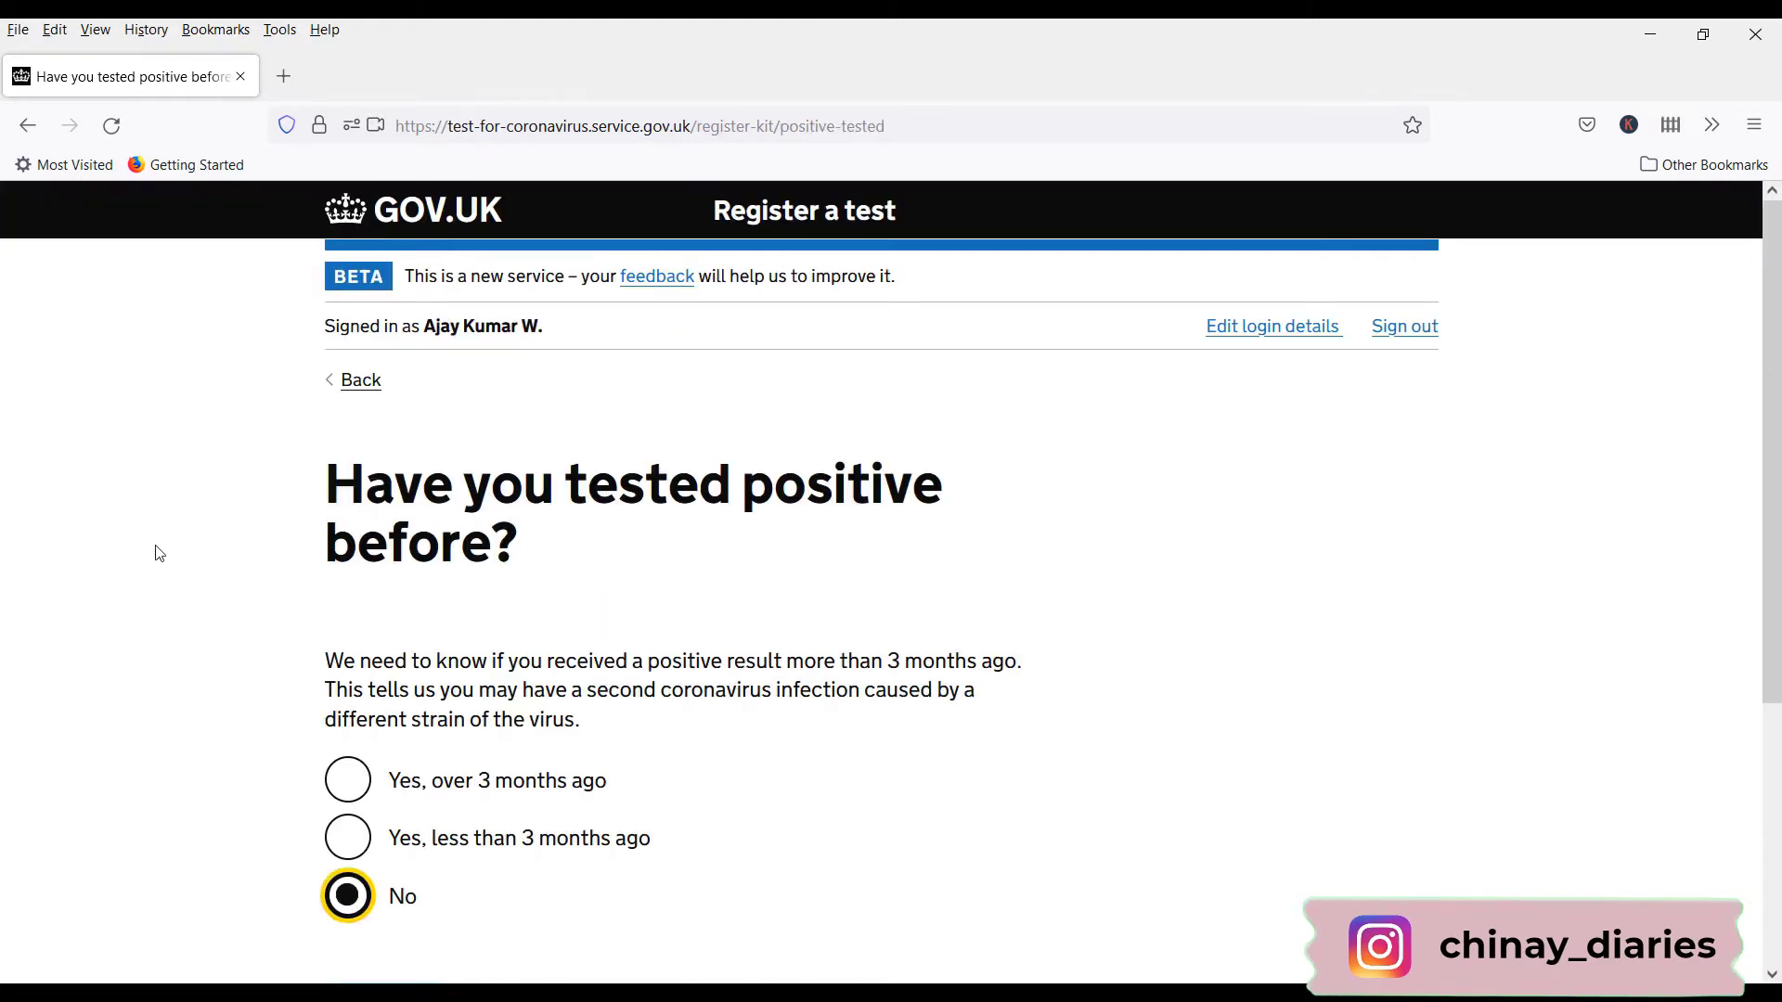
scroll(158, 553, down, 5)
key(alt+Left)
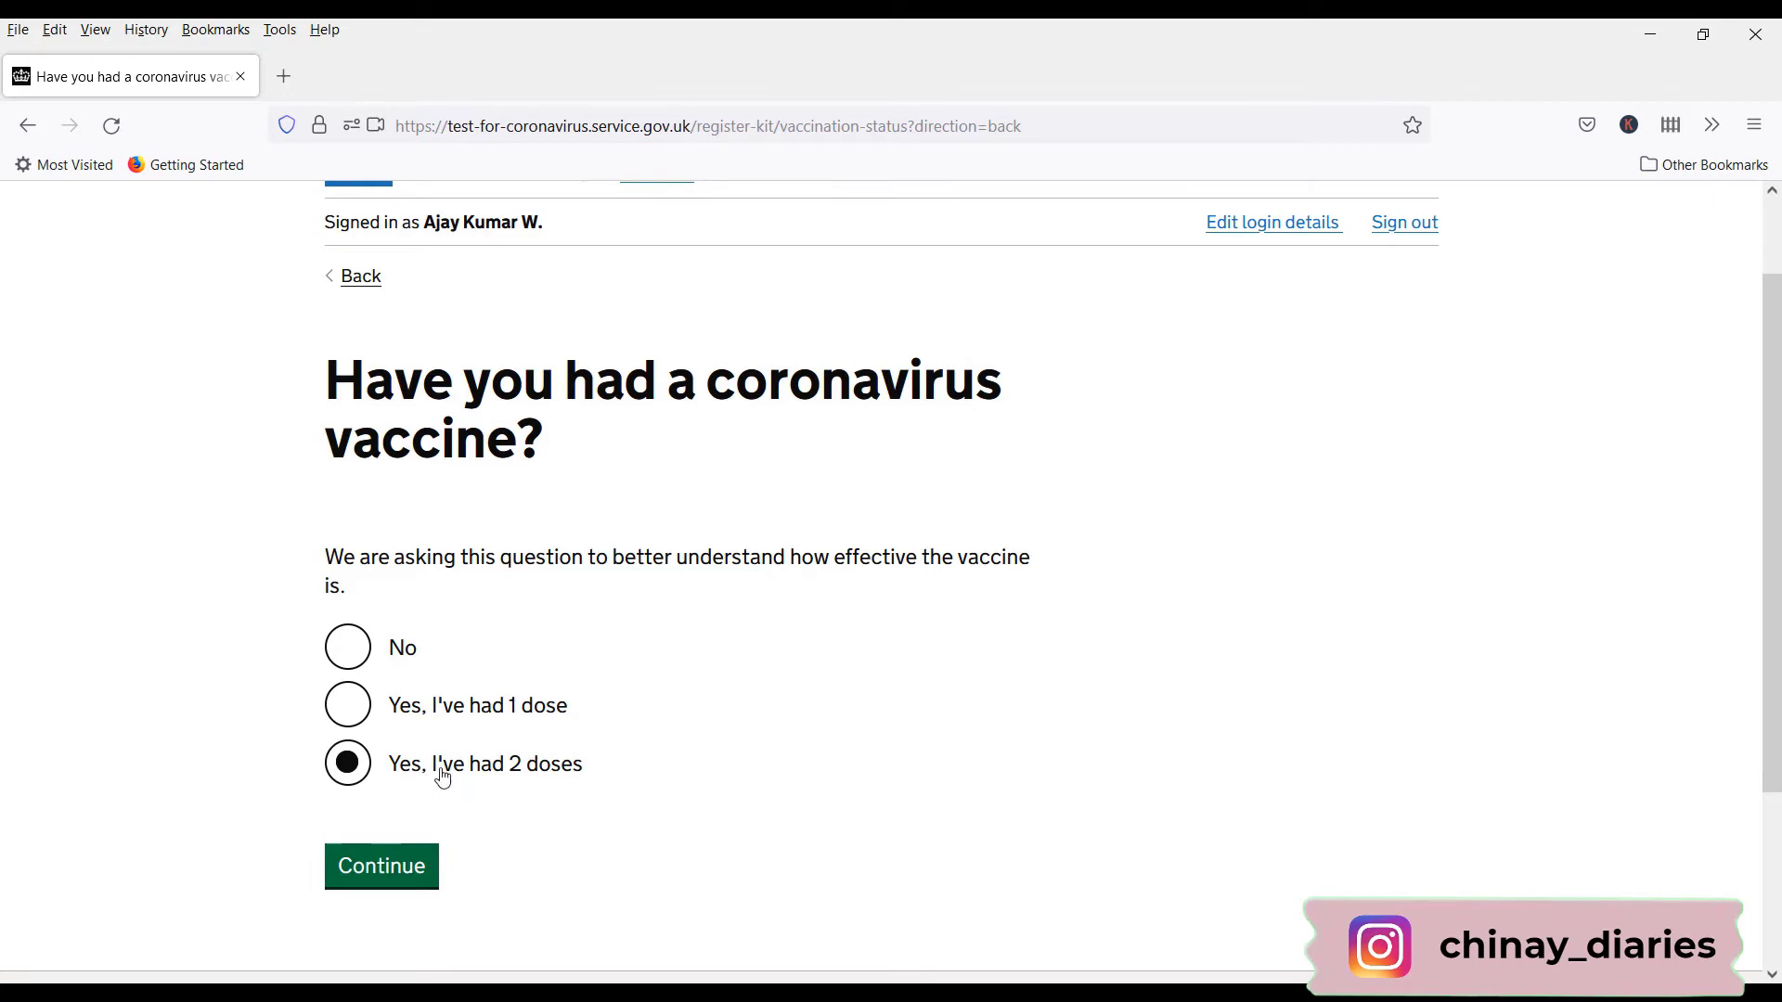
Record two vaccine doses, the last more than 14 days ago in 08/2021
click(401, 881)
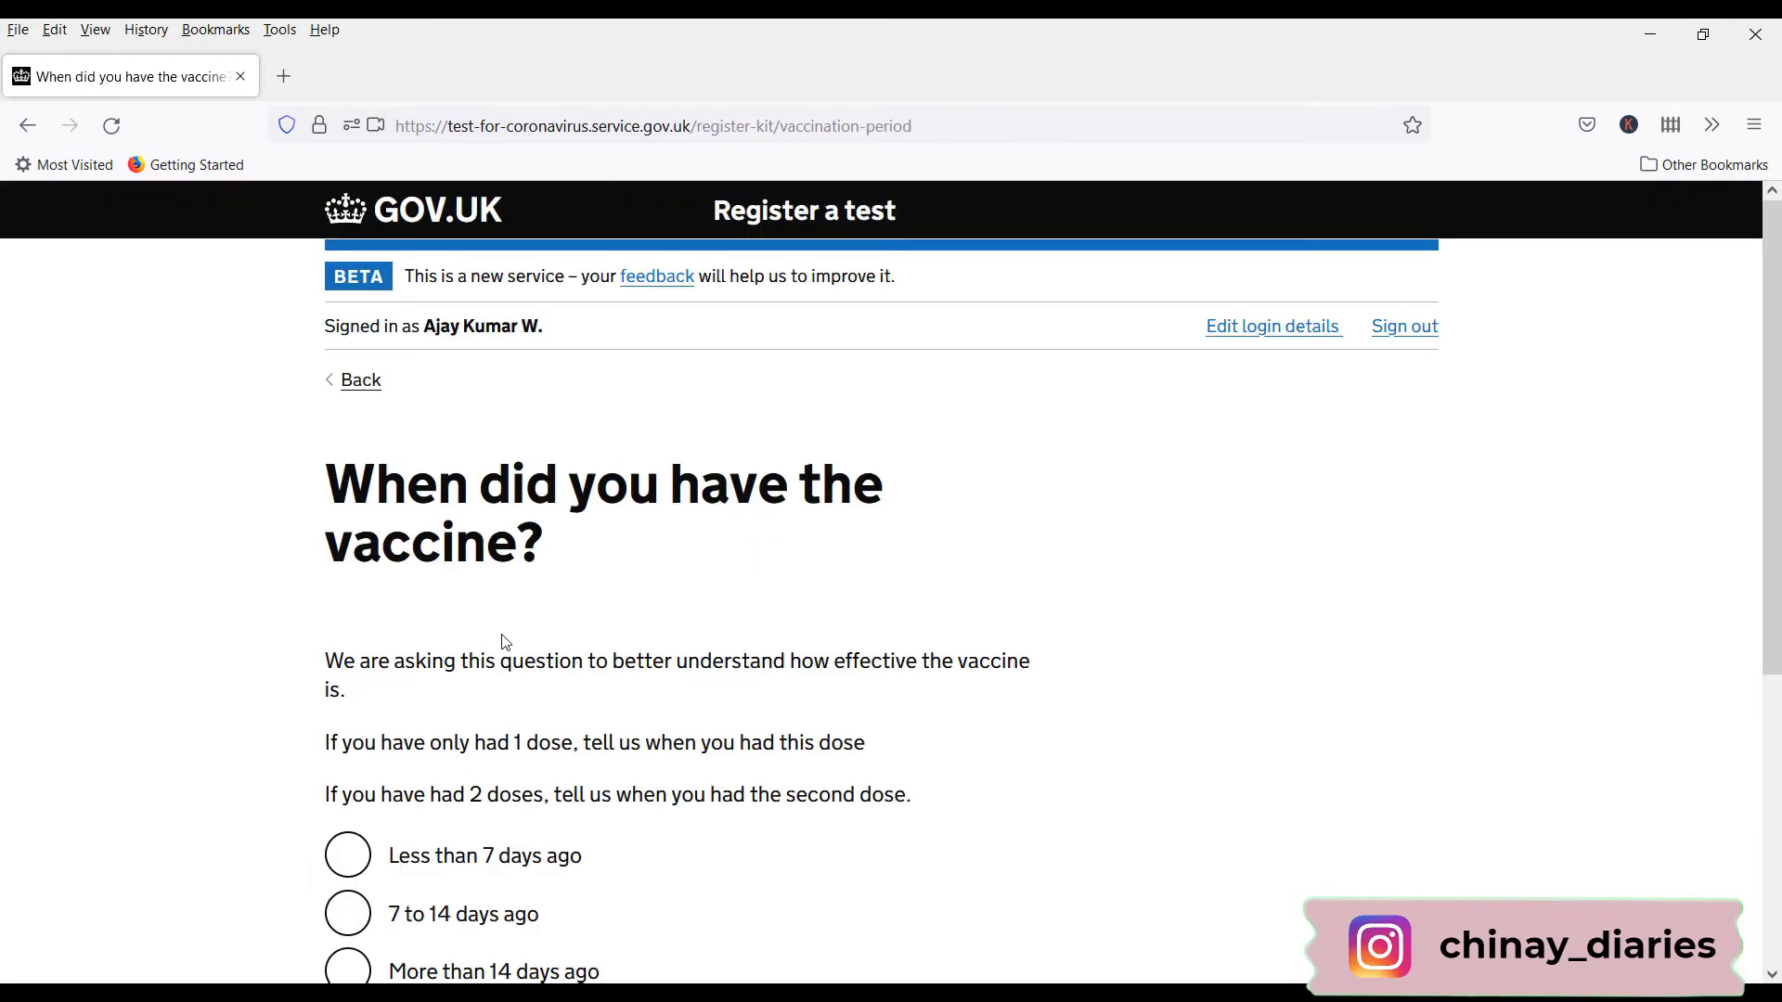
scroll(492, 640, down, 3)
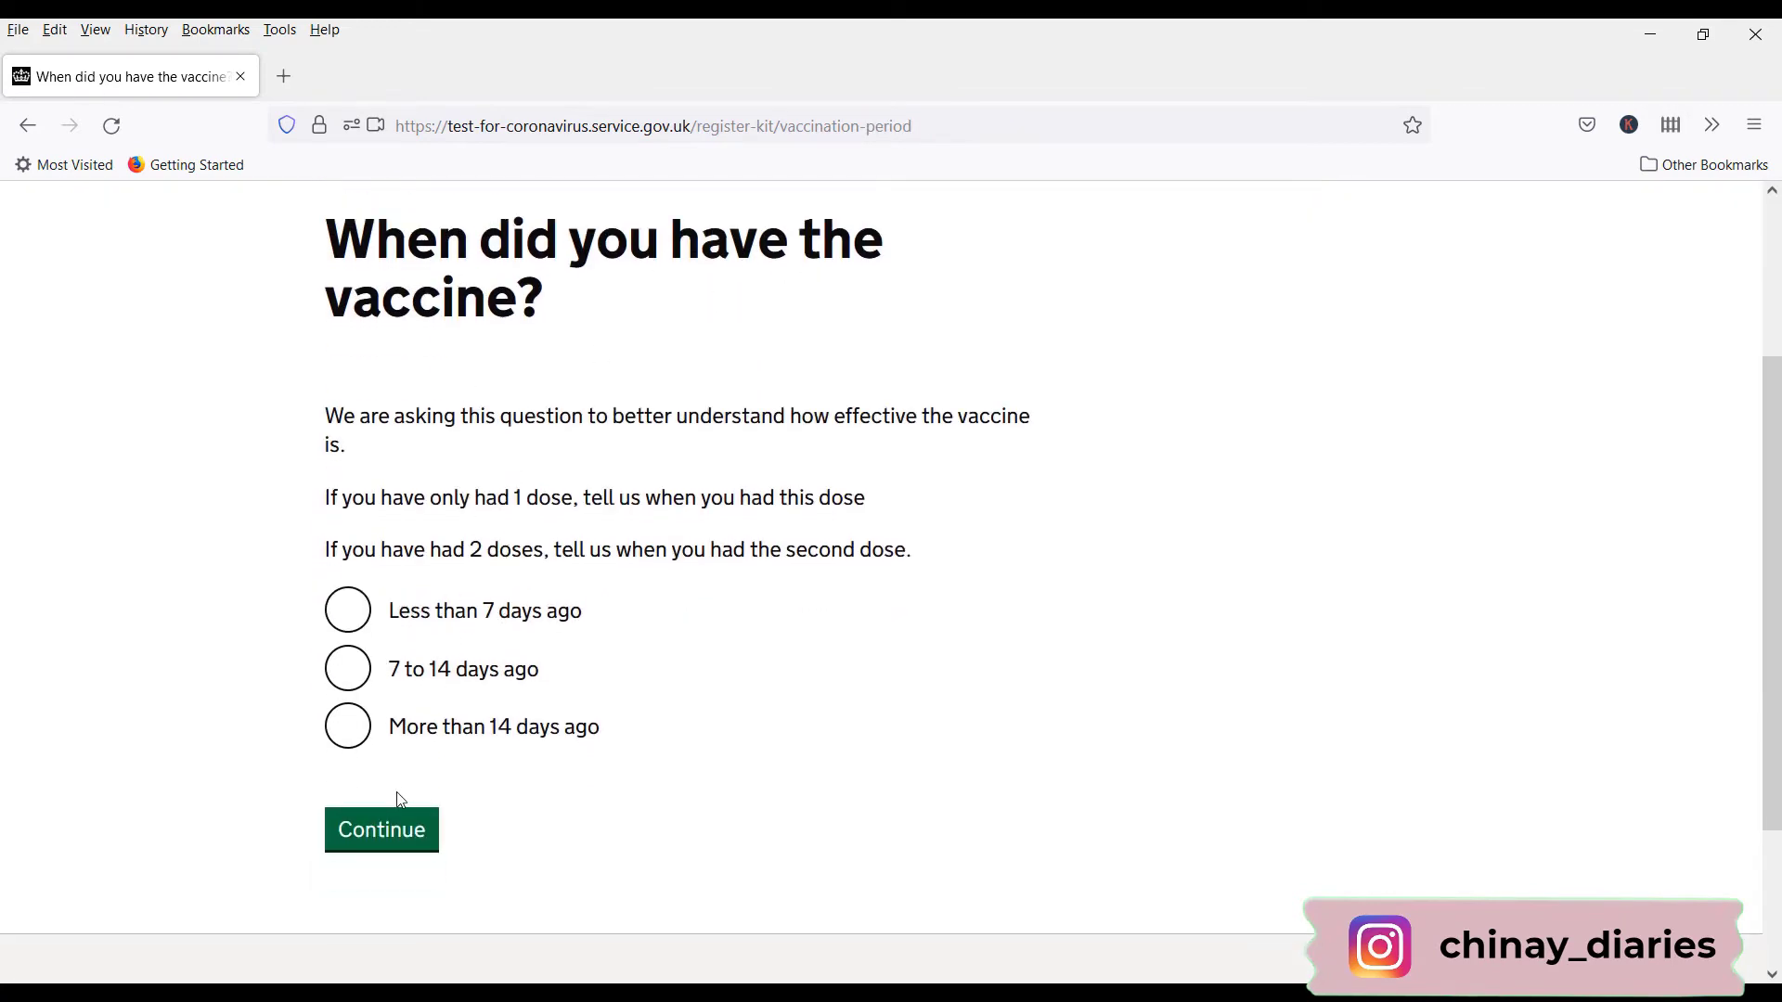
click(347, 728)
click(423, 822)
text(08)
key(Tab)
text(2021)
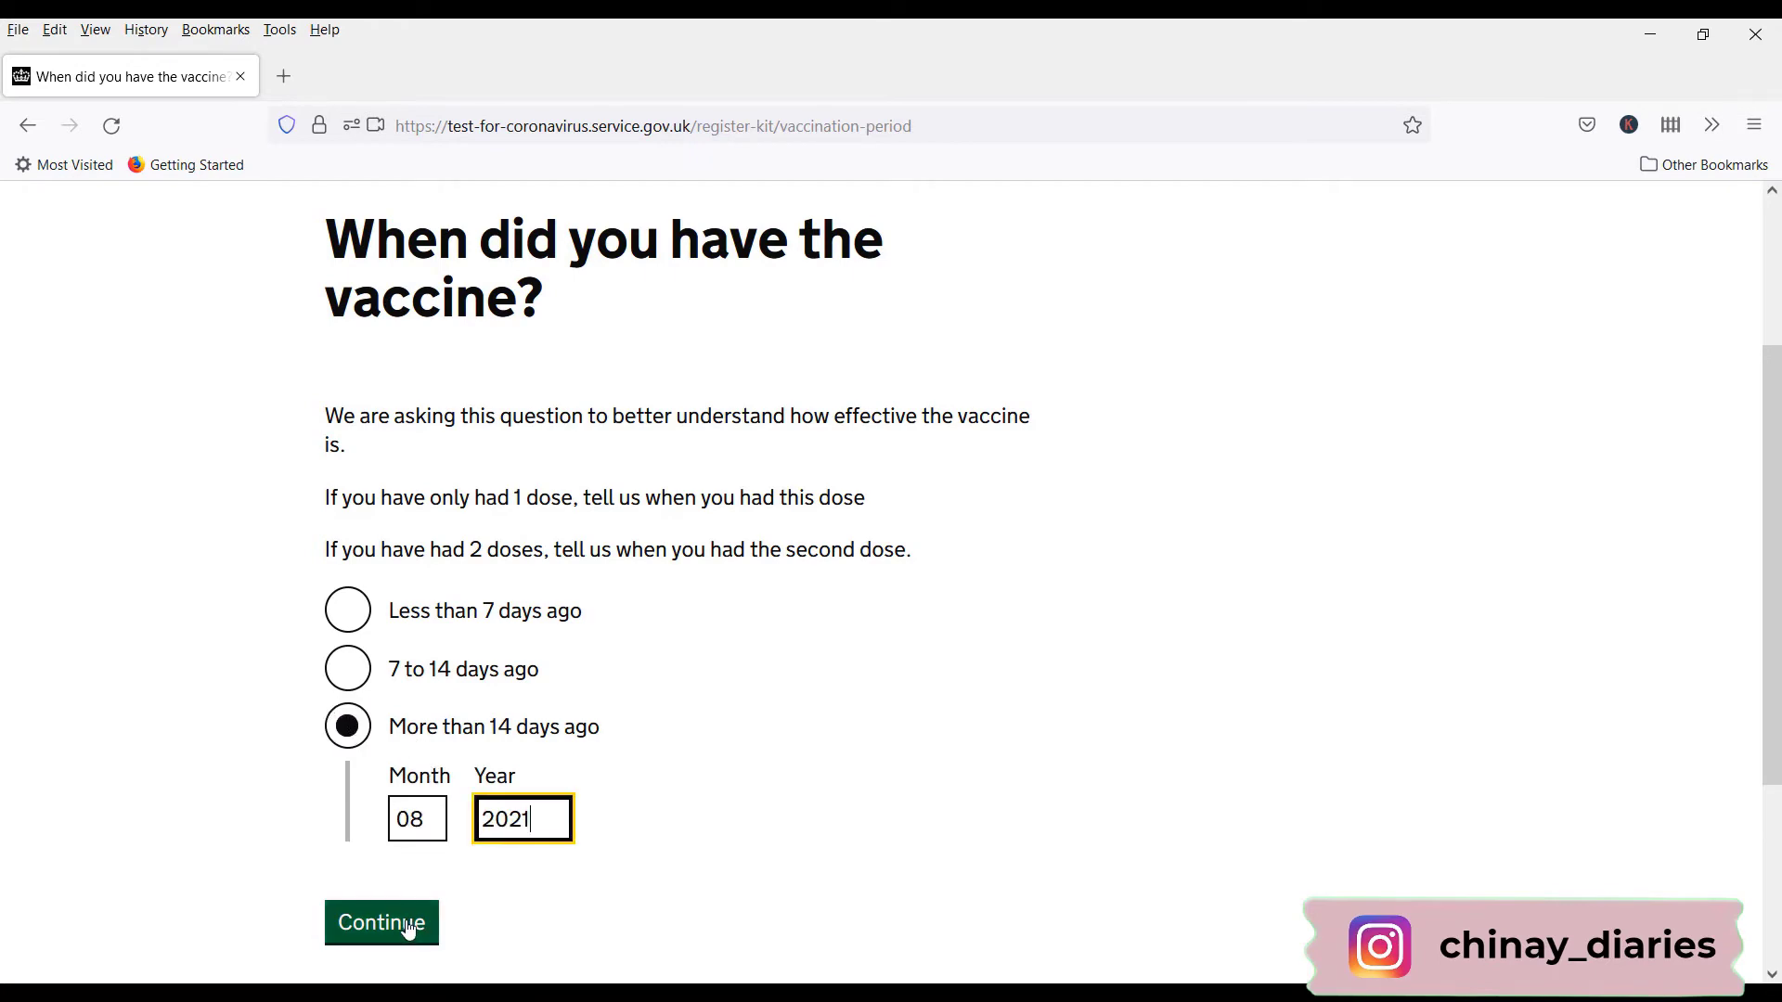
click(408, 924)
Answer No to a landline and choose 'No, I cannot provide my NHS number'
scroll(277, 569, down, 3)
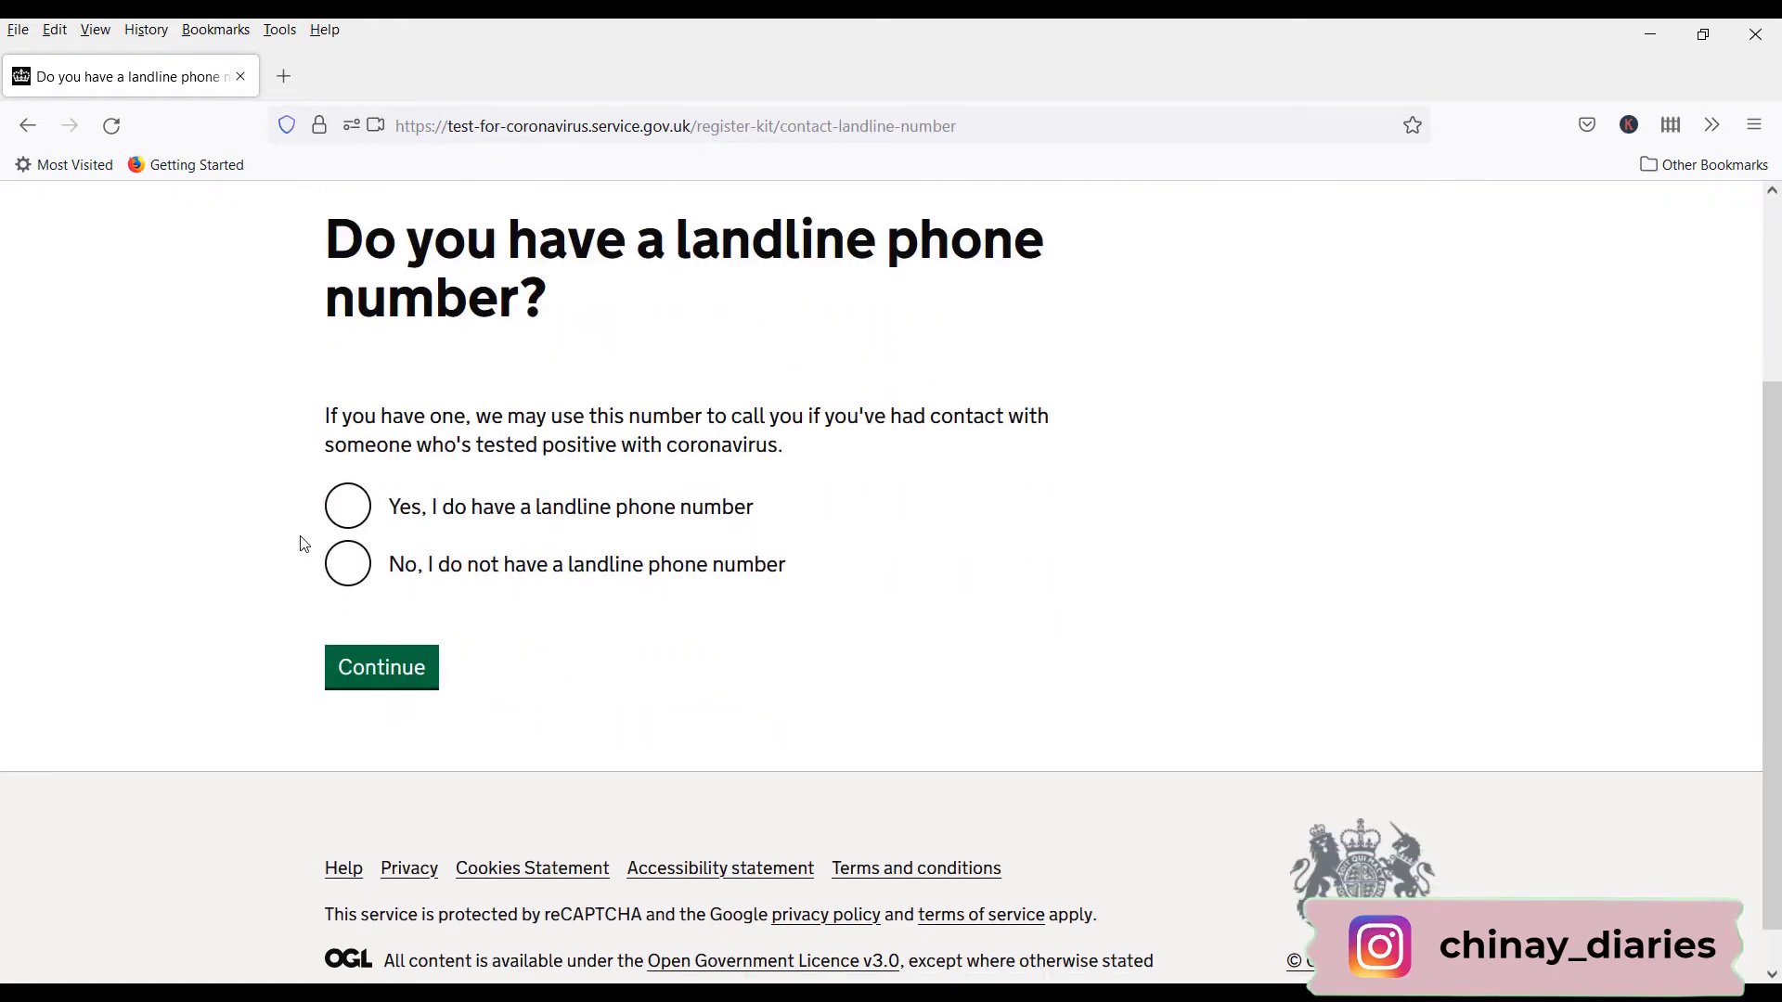
click(348, 566)
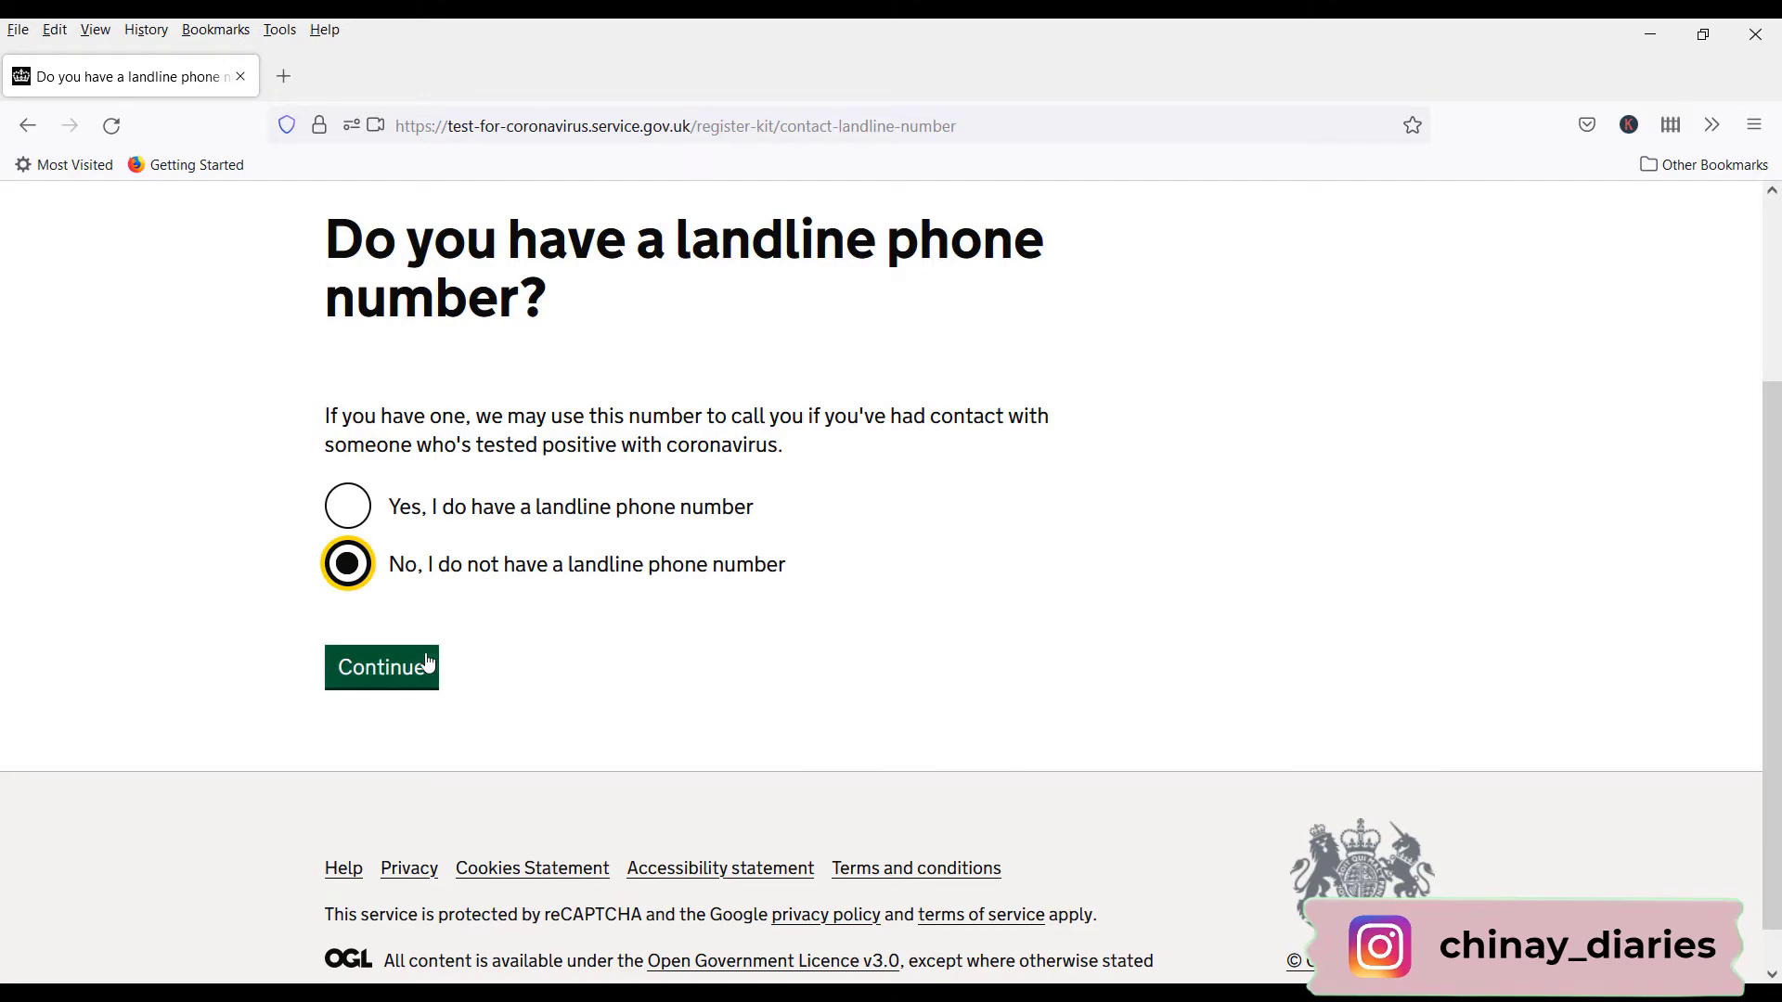
click(380, 668)
scroll(661, 489, down, 6)
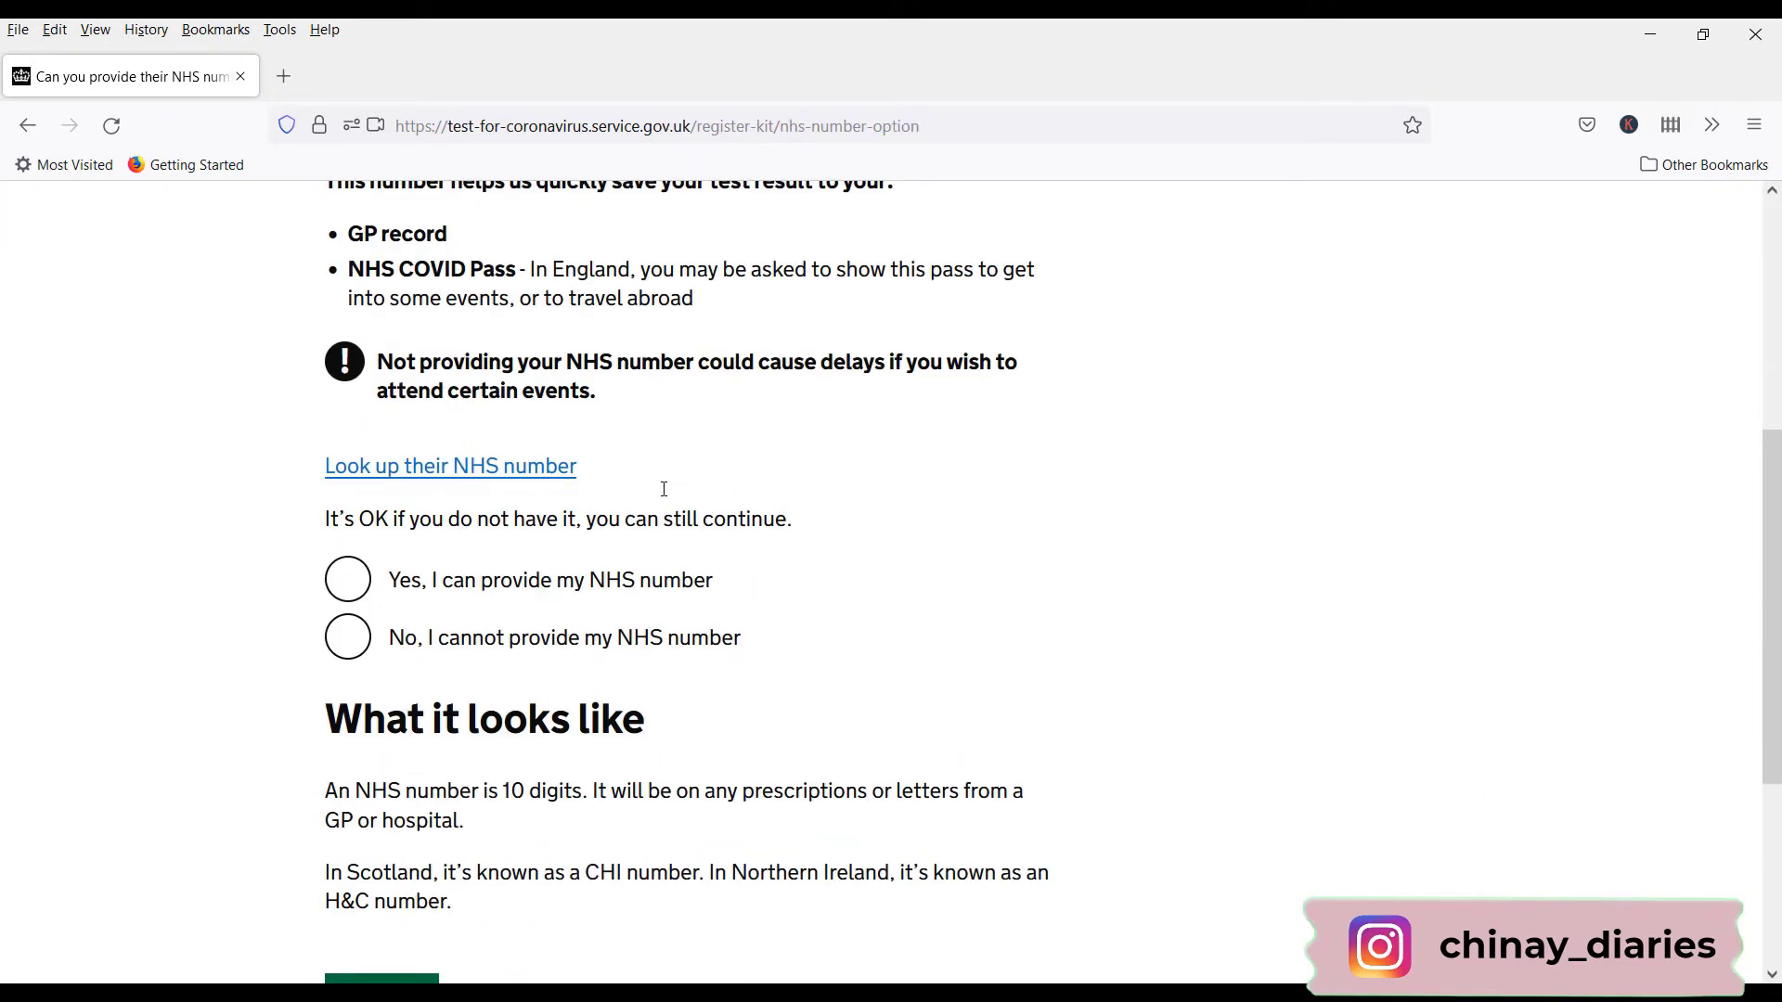
click(347, 635)
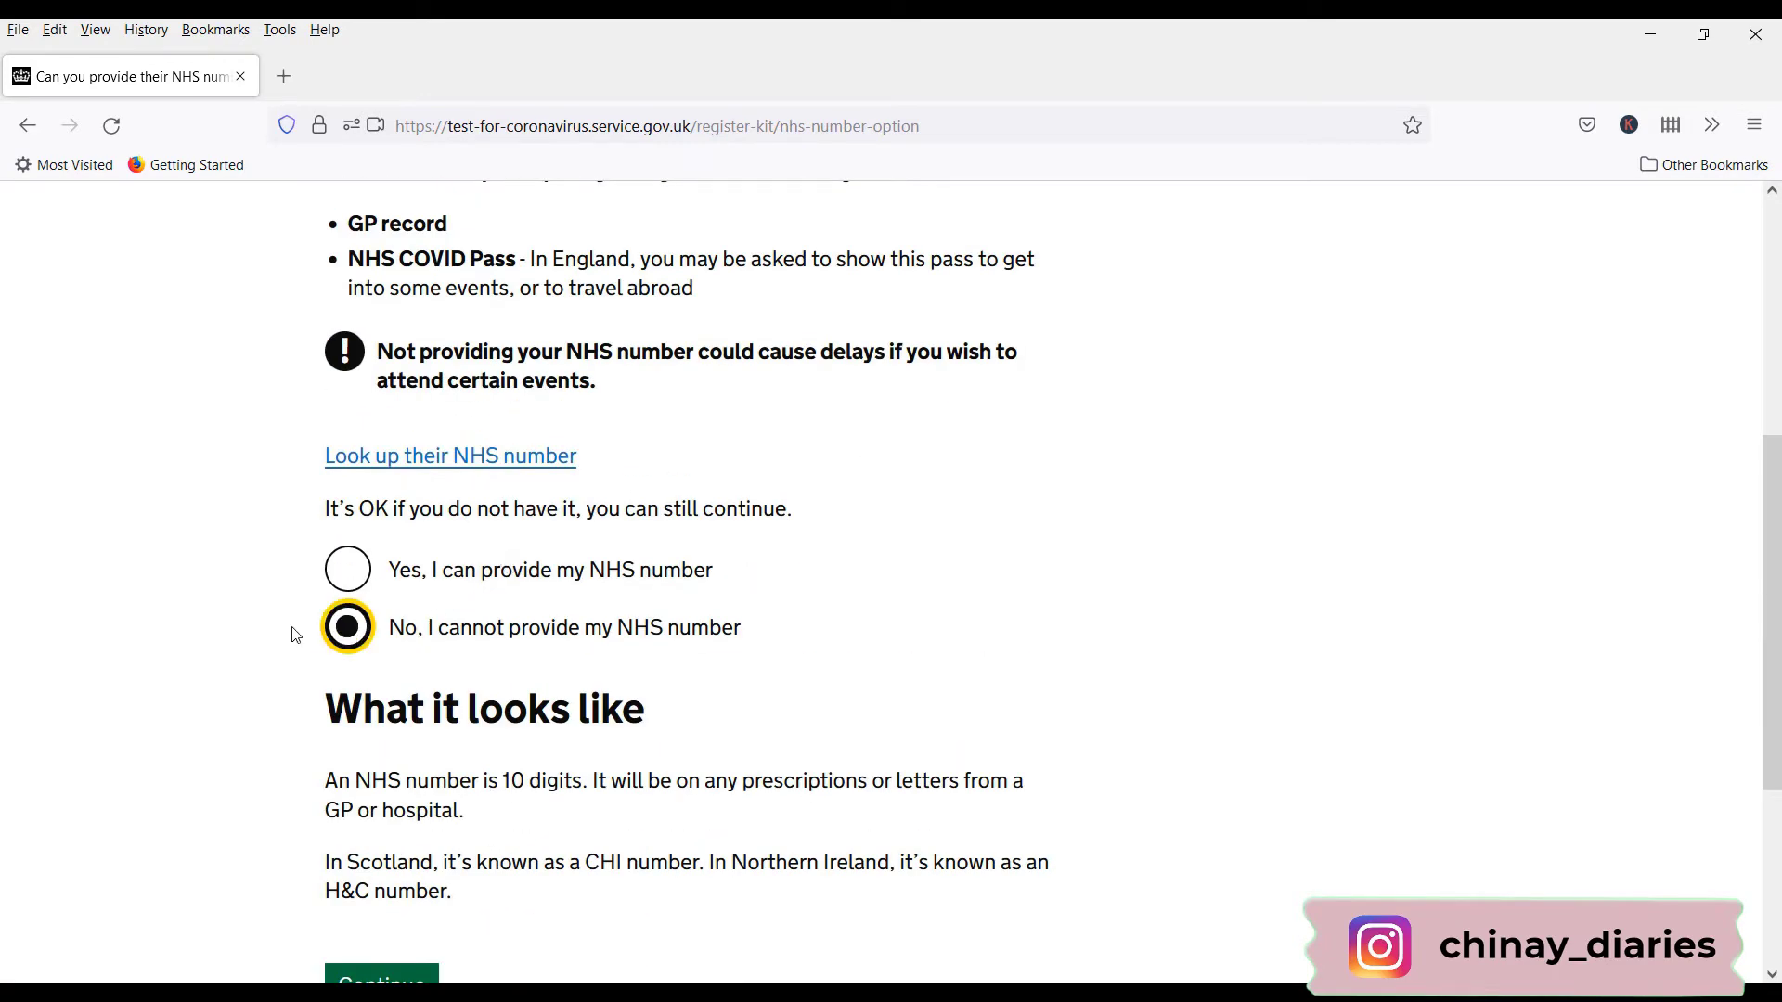